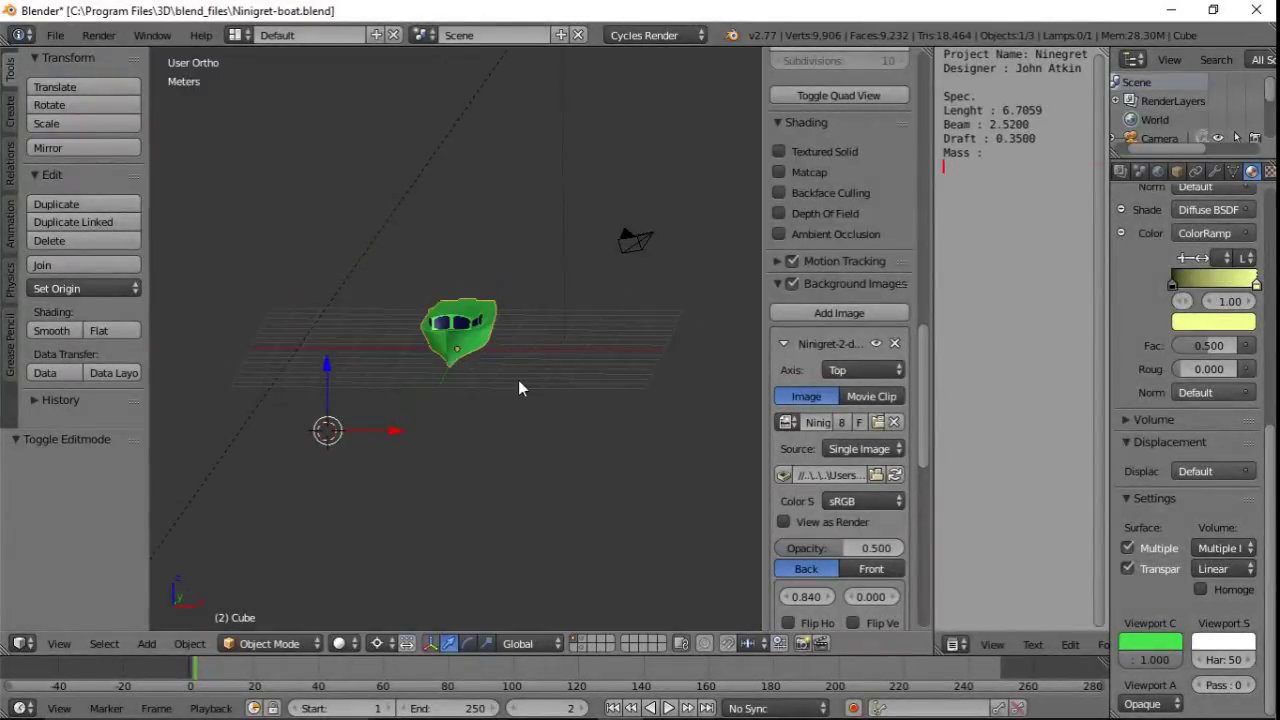
scroll(518, 380, "up", 8)
Zoom and orbit to a close side view, toggle wireframe, and enter Edit Mode on the boat mesh
mouse_move(509, 371)
middle_mouse_down()
mouse_move(498, 293)
mouse_move(452, 380)
mouse_move(505, 334)
mouse_move(448, 373)
mouse_move(466, 323)
mouse_move(449, 326)
mouse_move(416, 283)
middle_mouse_up()
key("z")
key("Tab")
key("z")
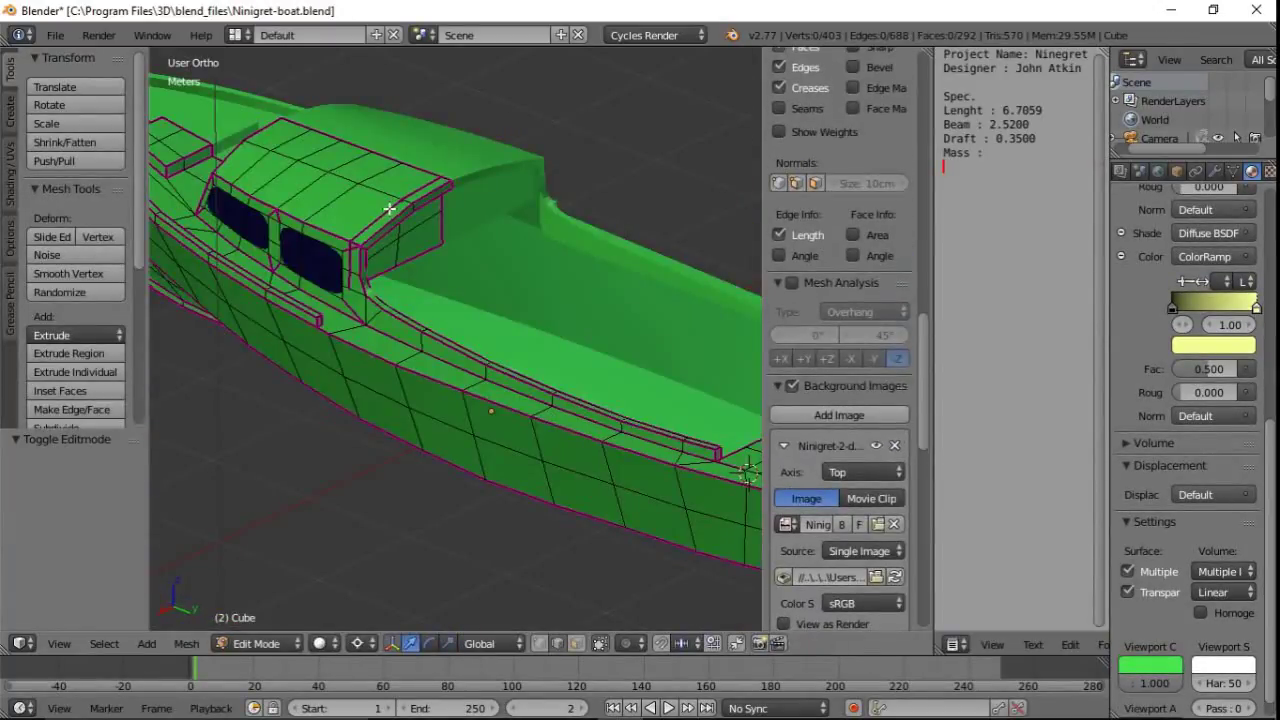
Select the linked cabin part from a top edge, inspect it, and hide it
key("l")
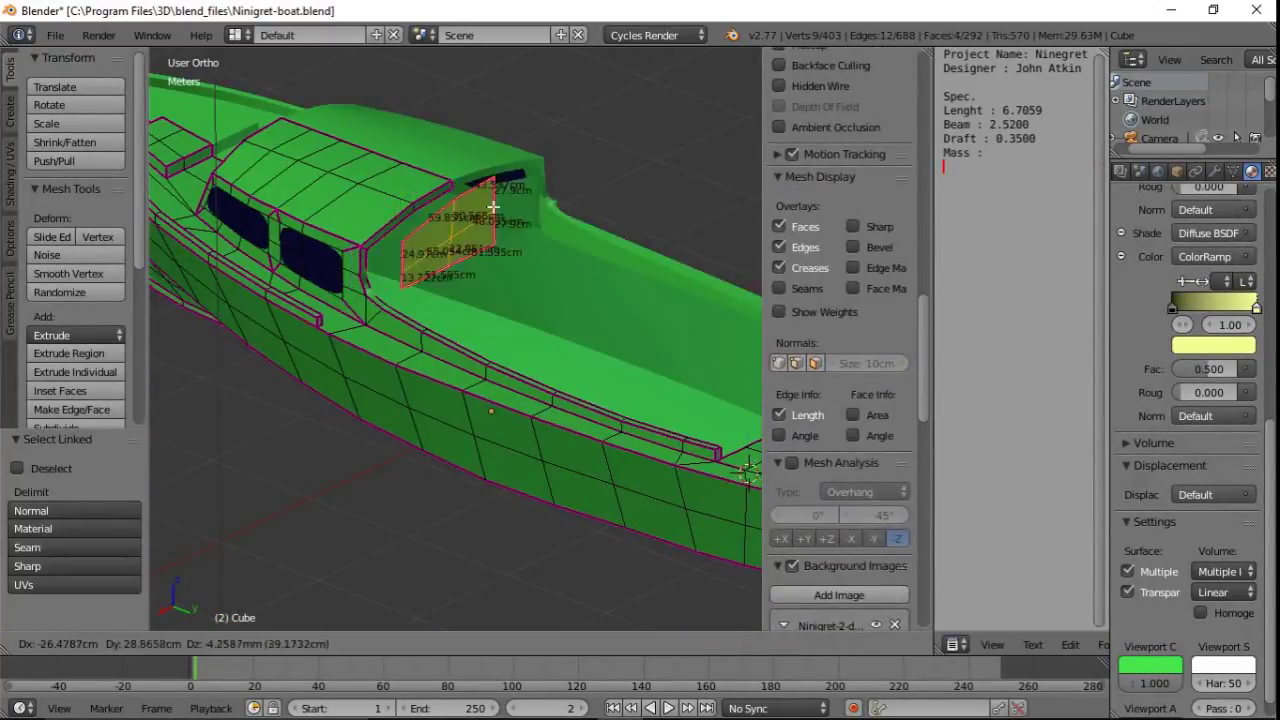
right_click(395, 155)
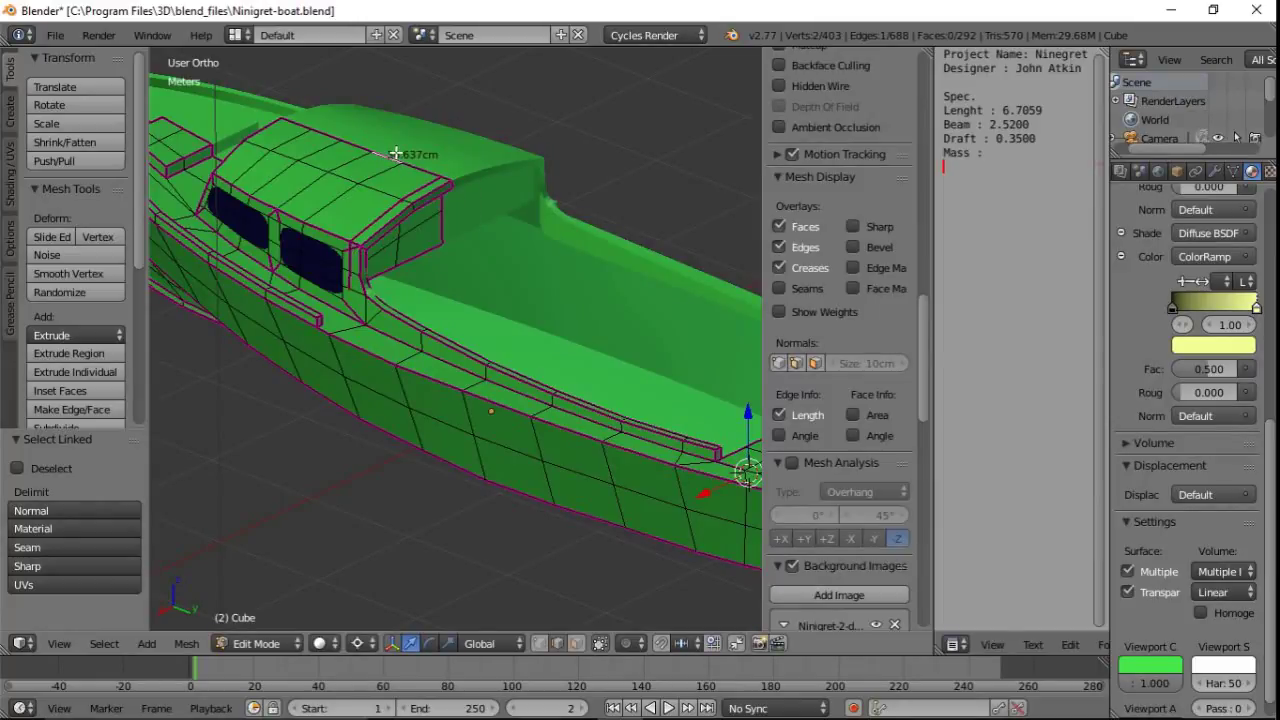
key("l")
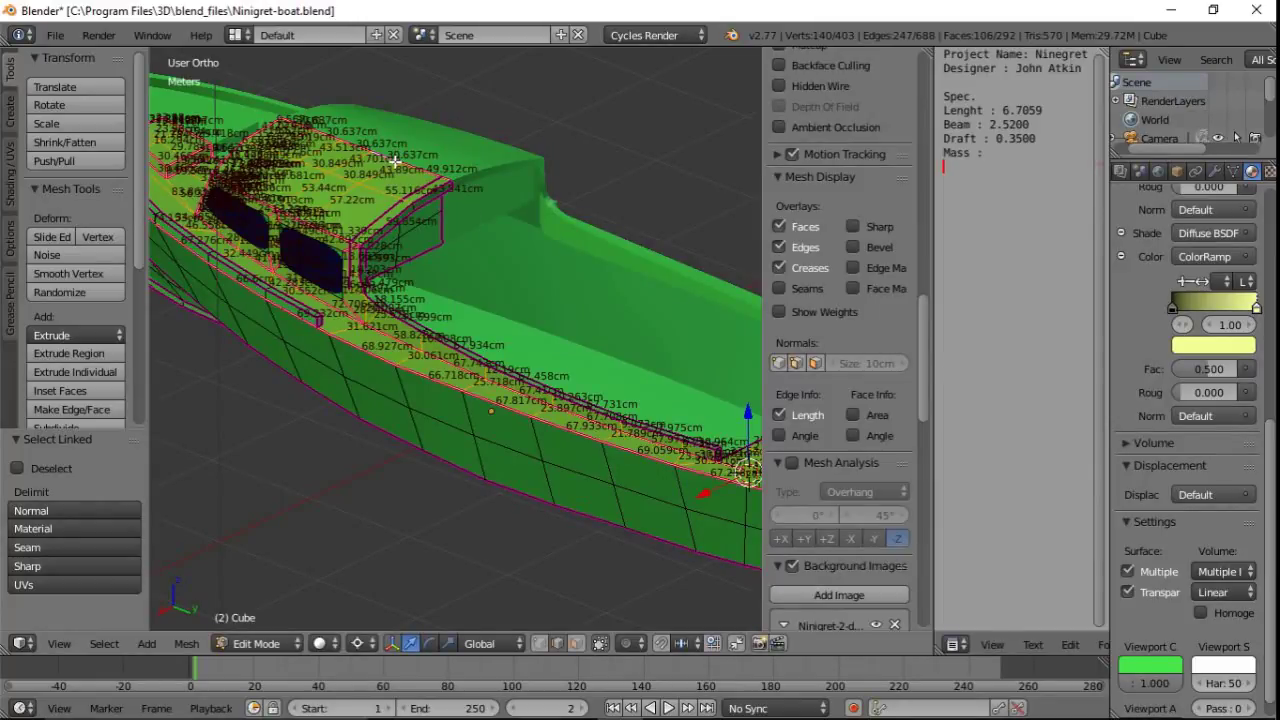
middle_click_drag(395, 155, 651, 320)
scroll(409, 456, "down", 3)
key("h")
Select the linked hull surface part, test moving it without committing, then hide it
scroll(594, 329, "up", 3)
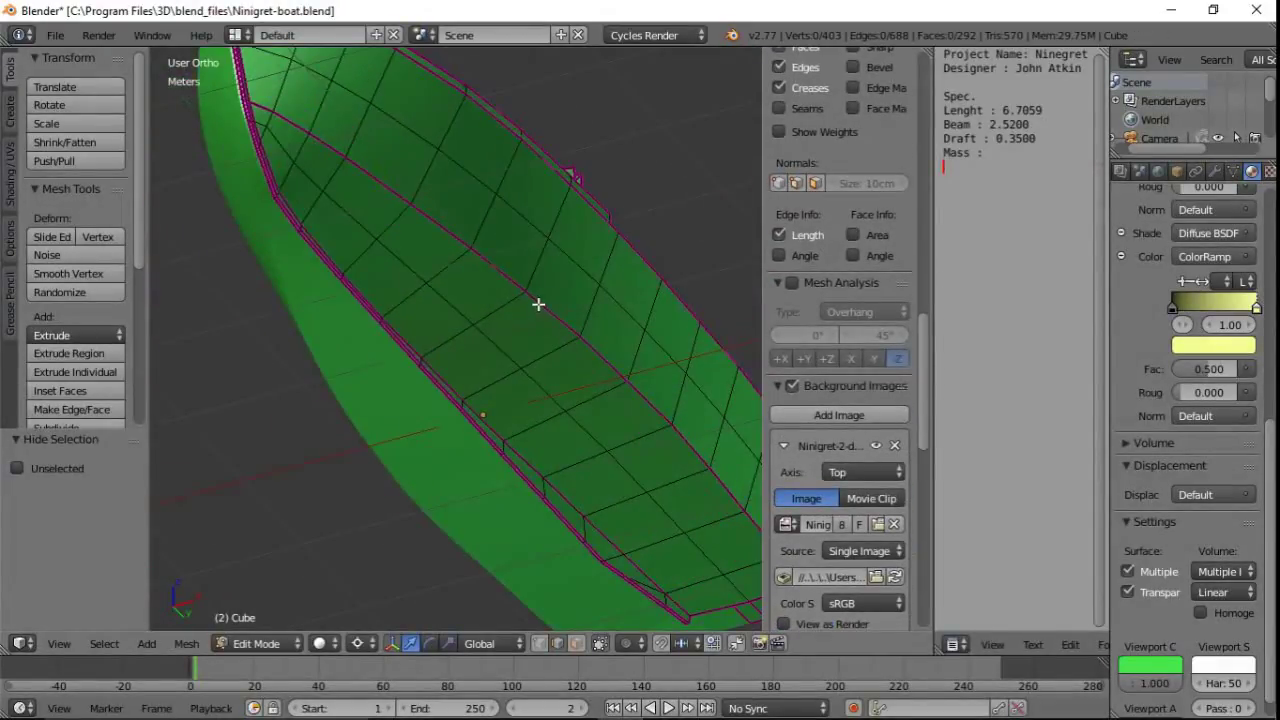
key("l")
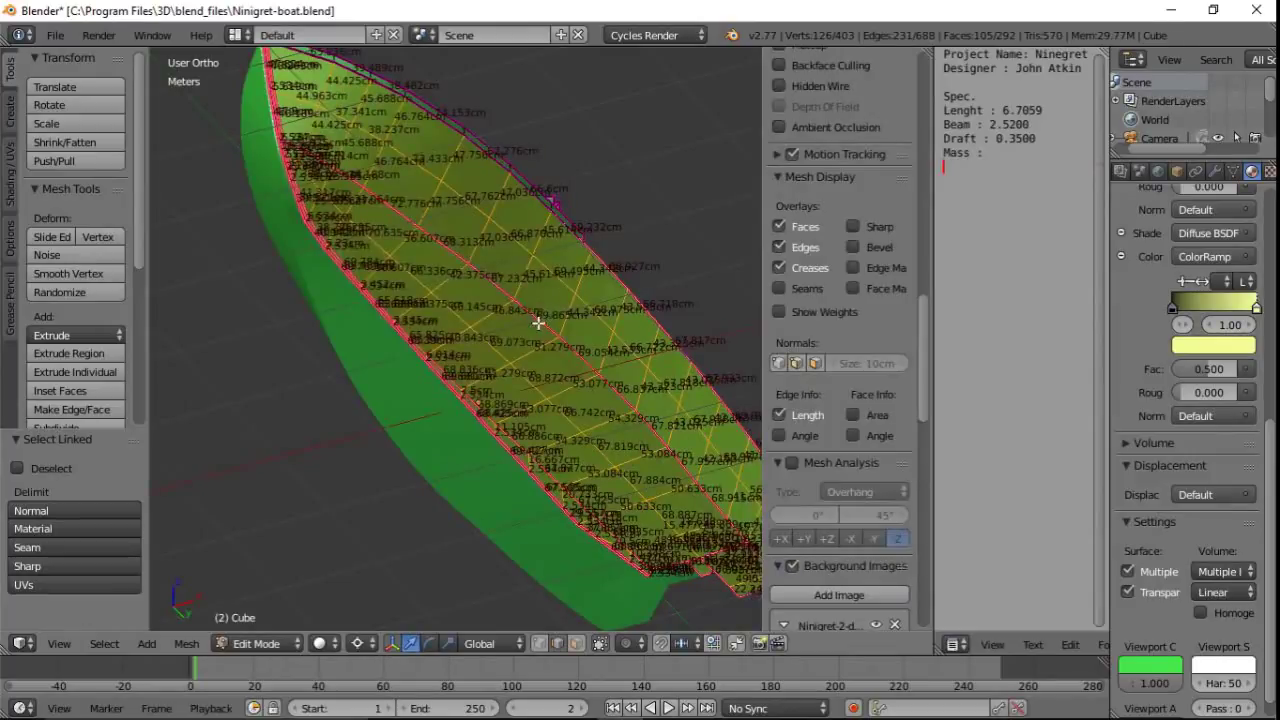
scroll(538, 323, "down", 3)
key("g")
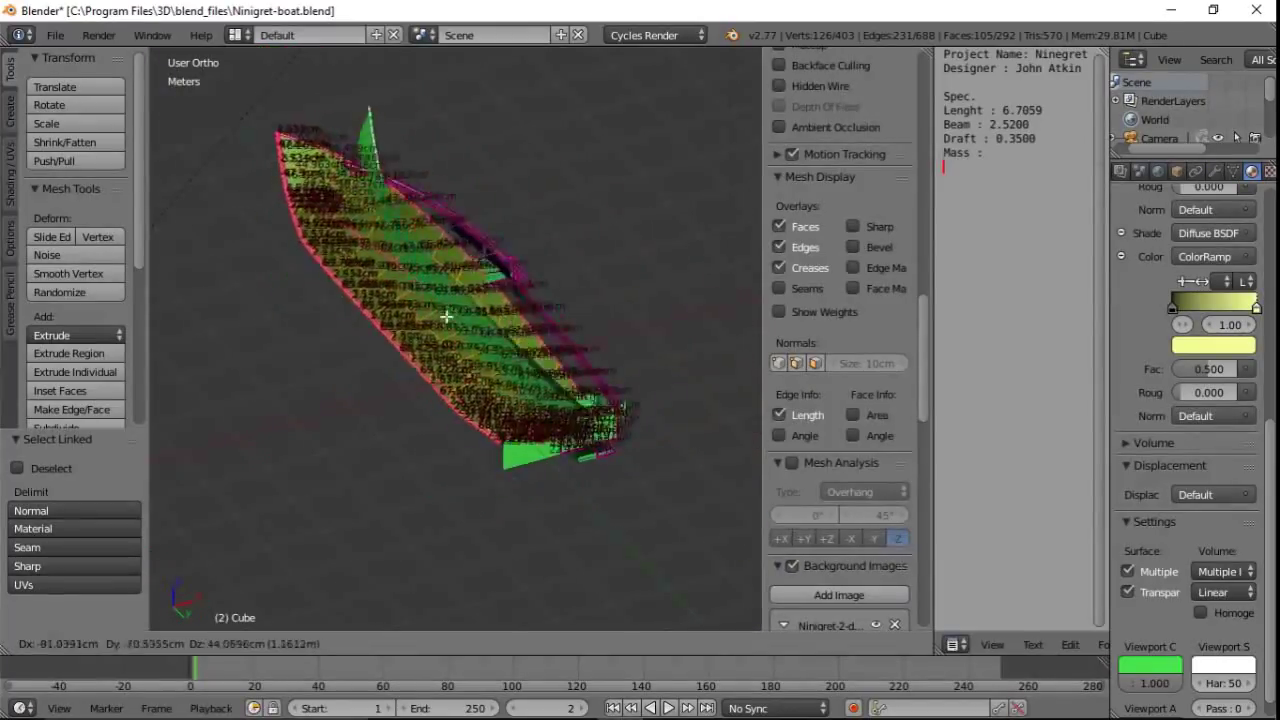
key("Escape")
middle_click_drag(446, 317, 497, 466)
key("h")
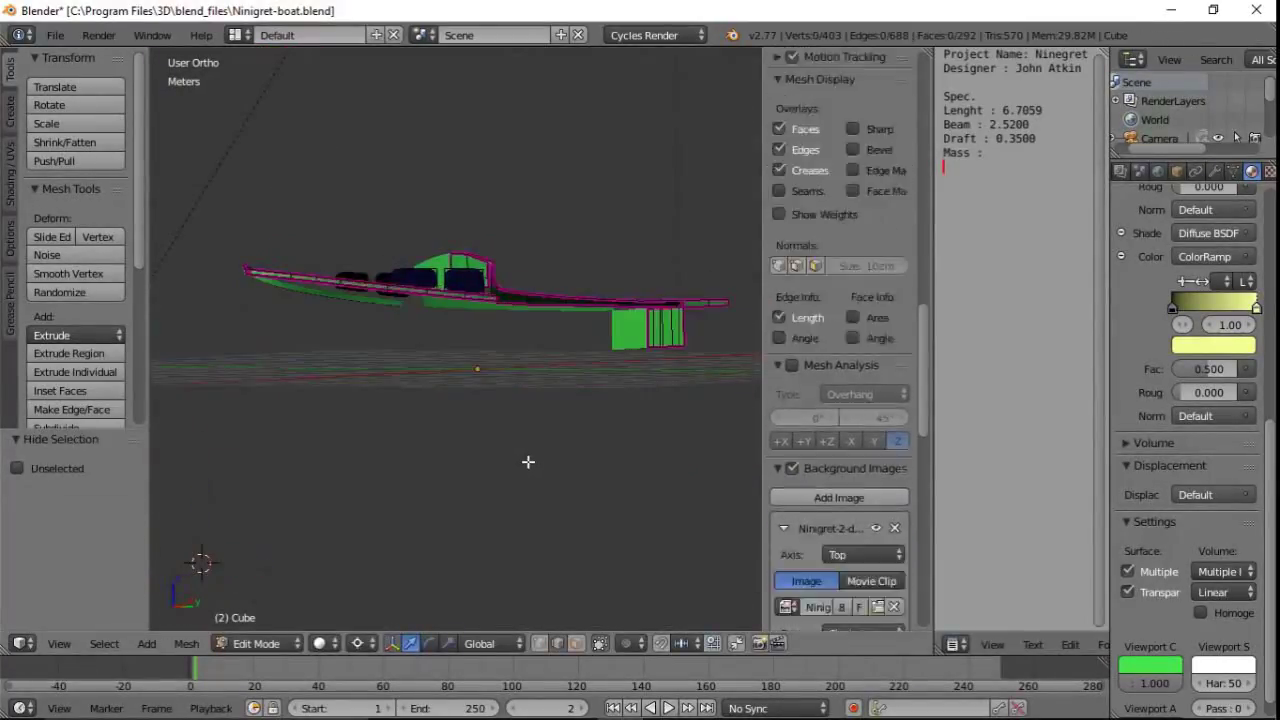
Orbit to a new angle and reveal all hidden mesh parts with Alt+H
scroll(528, 461, "up", 3)
middle_click_drag(514, 423, 508, 463)
key("alt+h")
Deselect all, return to Object Mode, and check the front view in wireframe, cancelling a test move
key("a")
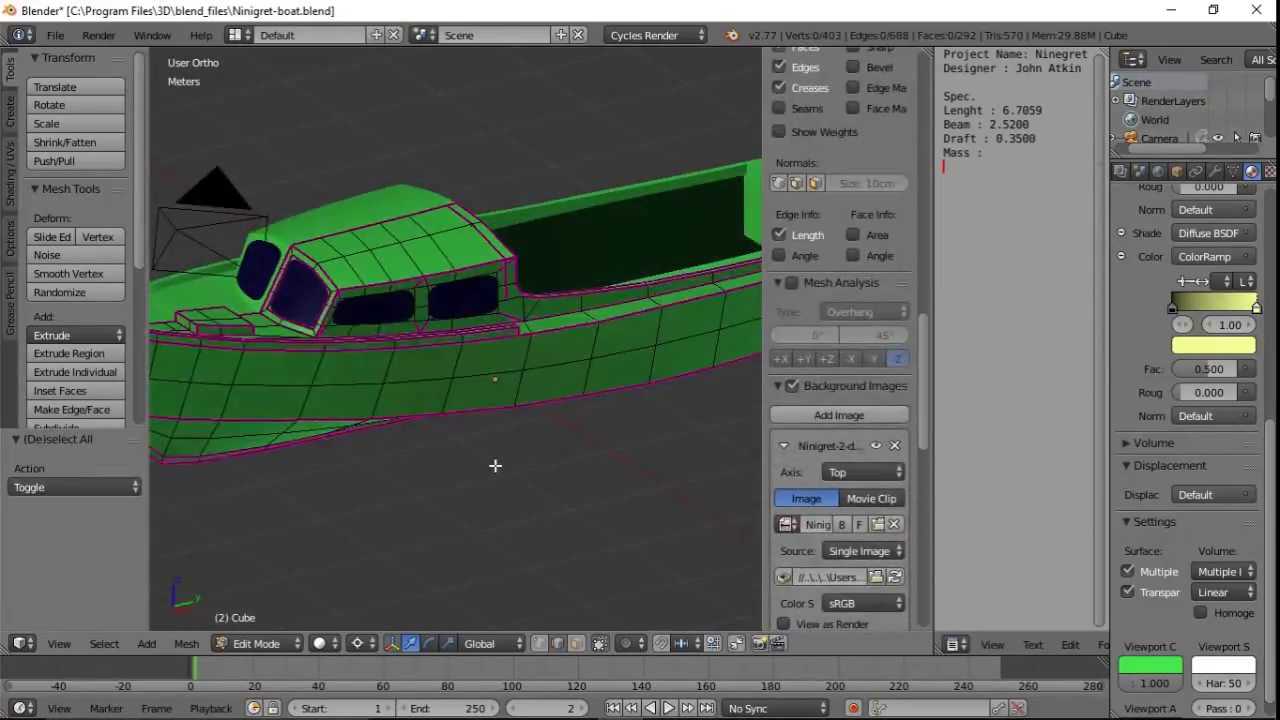
key("Tab")
key("KP_1")
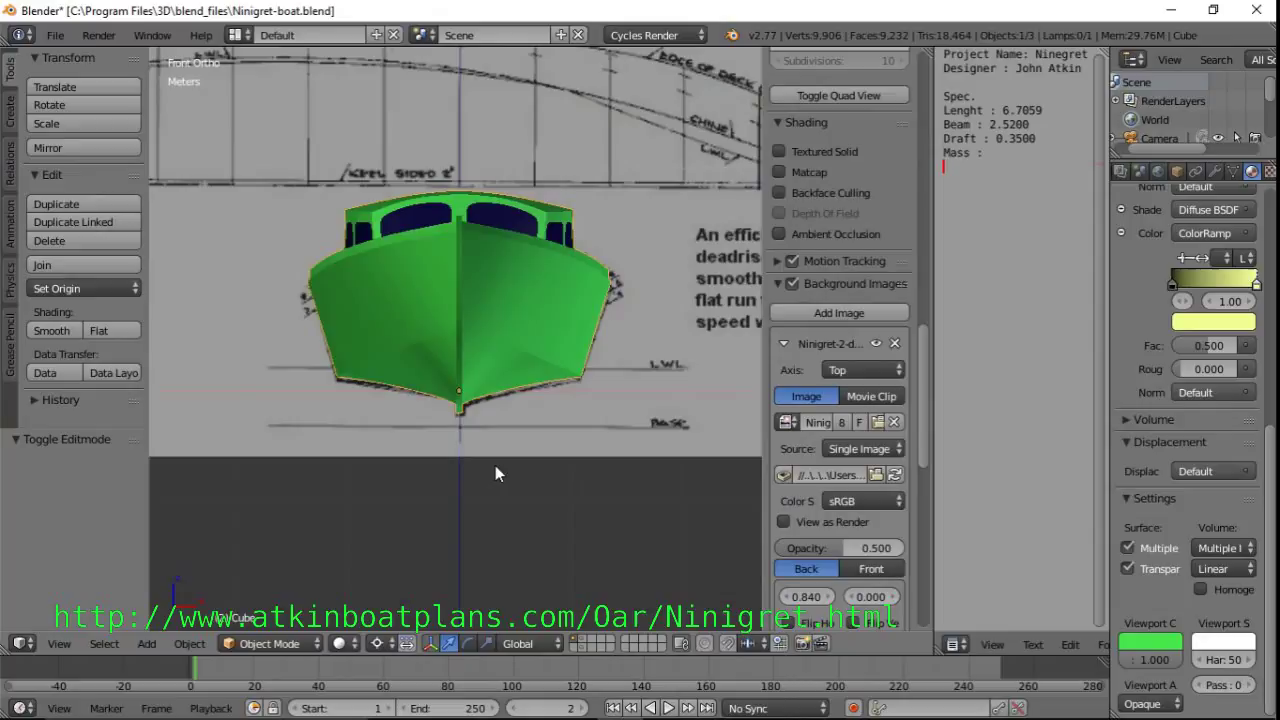
key("z")
key("g")
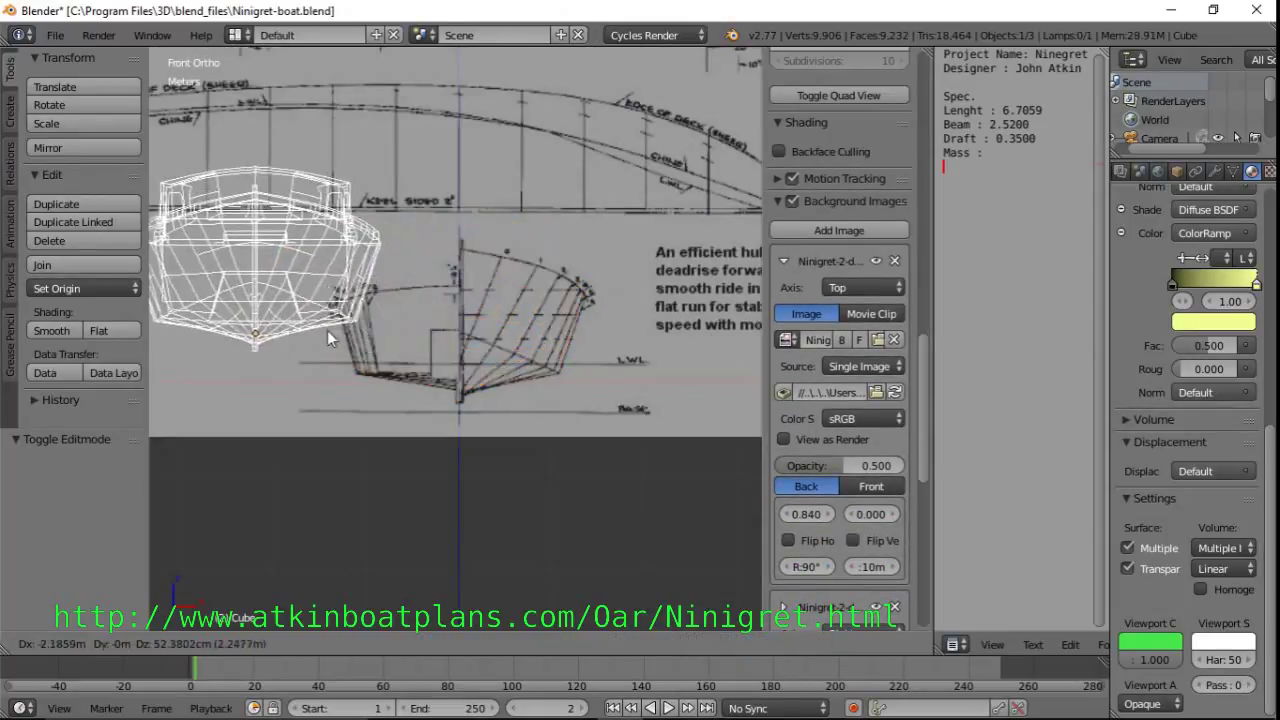
right_click(326, 330)
Check the top view against the blueprint in wireframe, cancelling a test move
key("KP_7")
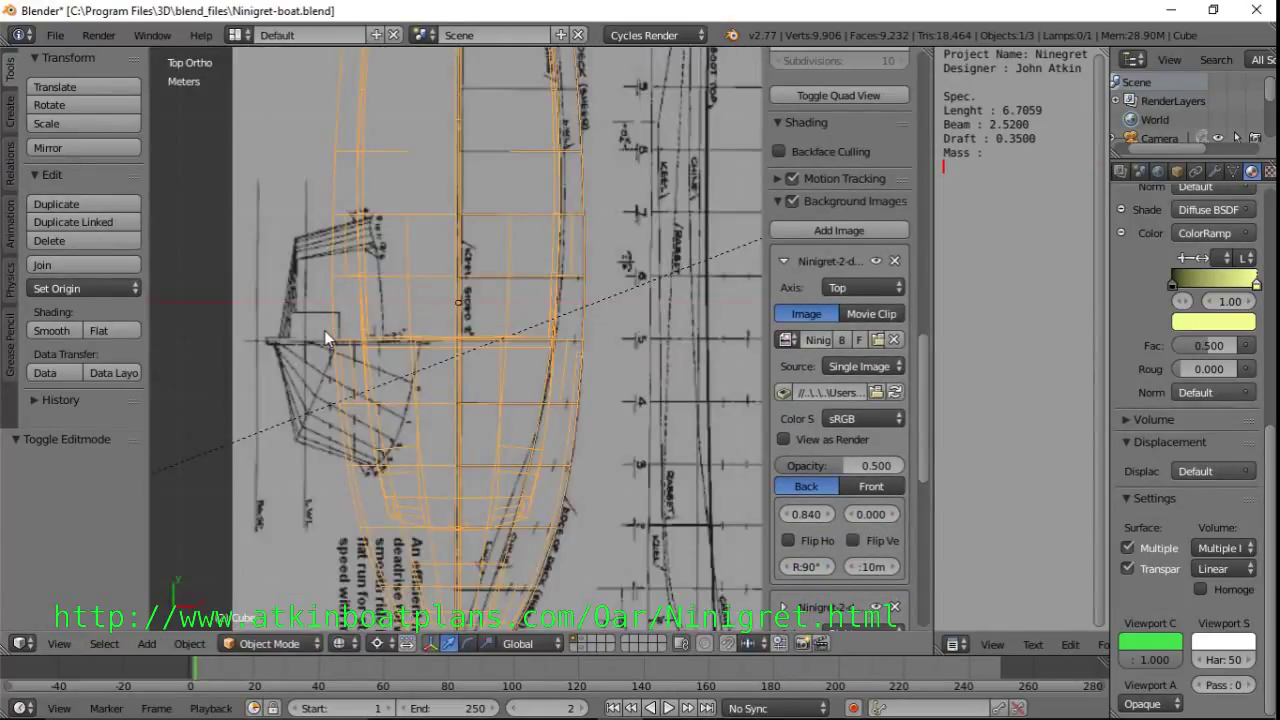
key("z")
key("z")
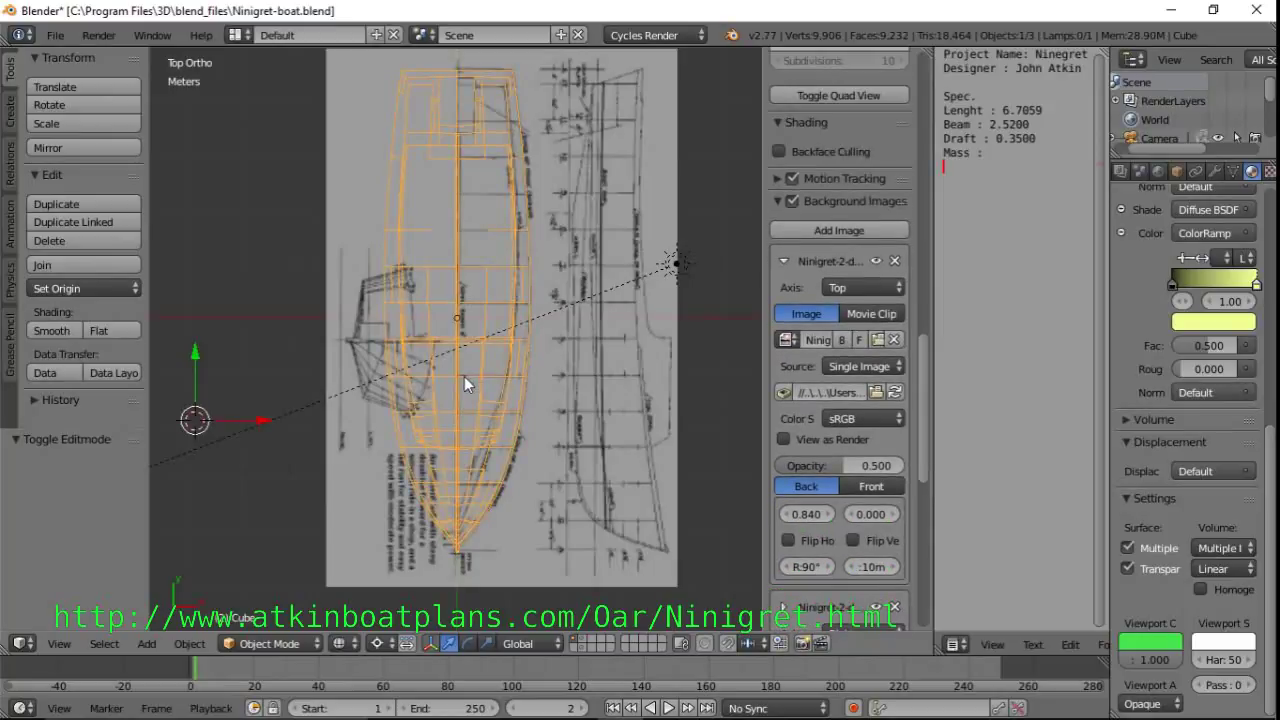
key("z")
key("g")
right_click(671, 347)
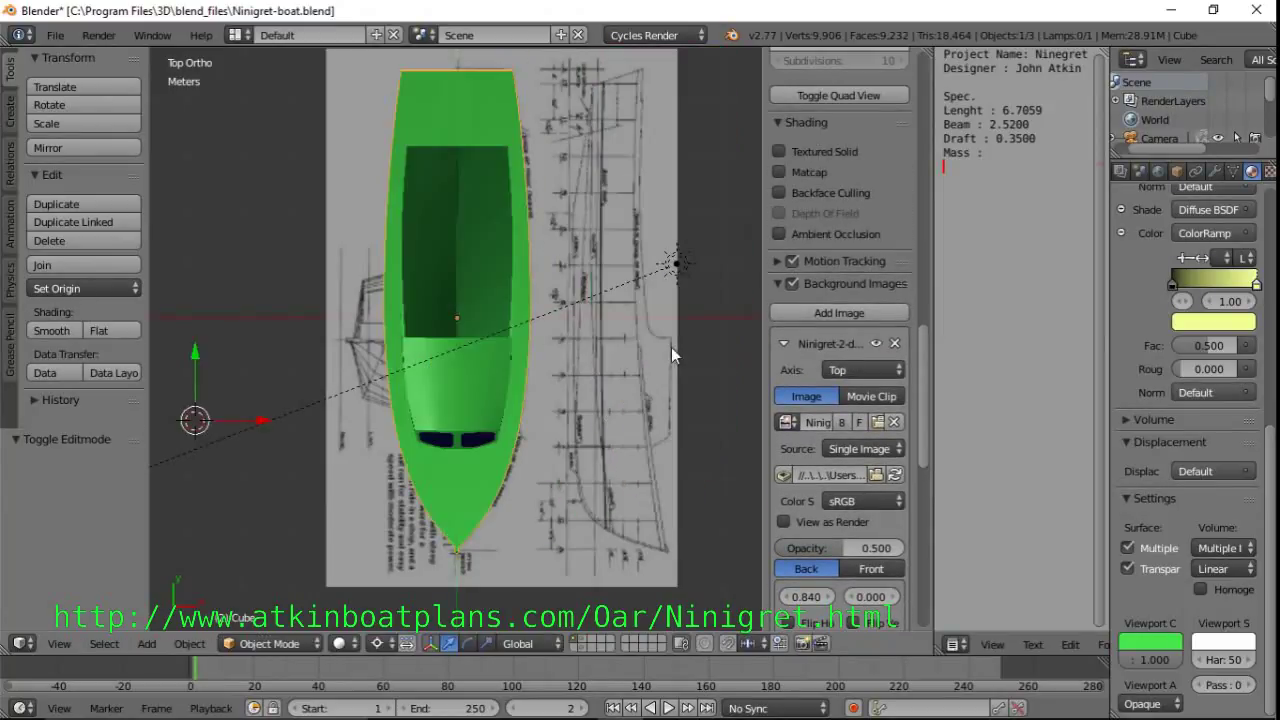
Compare solid and wireframe side views over the blueprint, cancel a test move, then orbit to an angle
key("z")
key("KP_3")
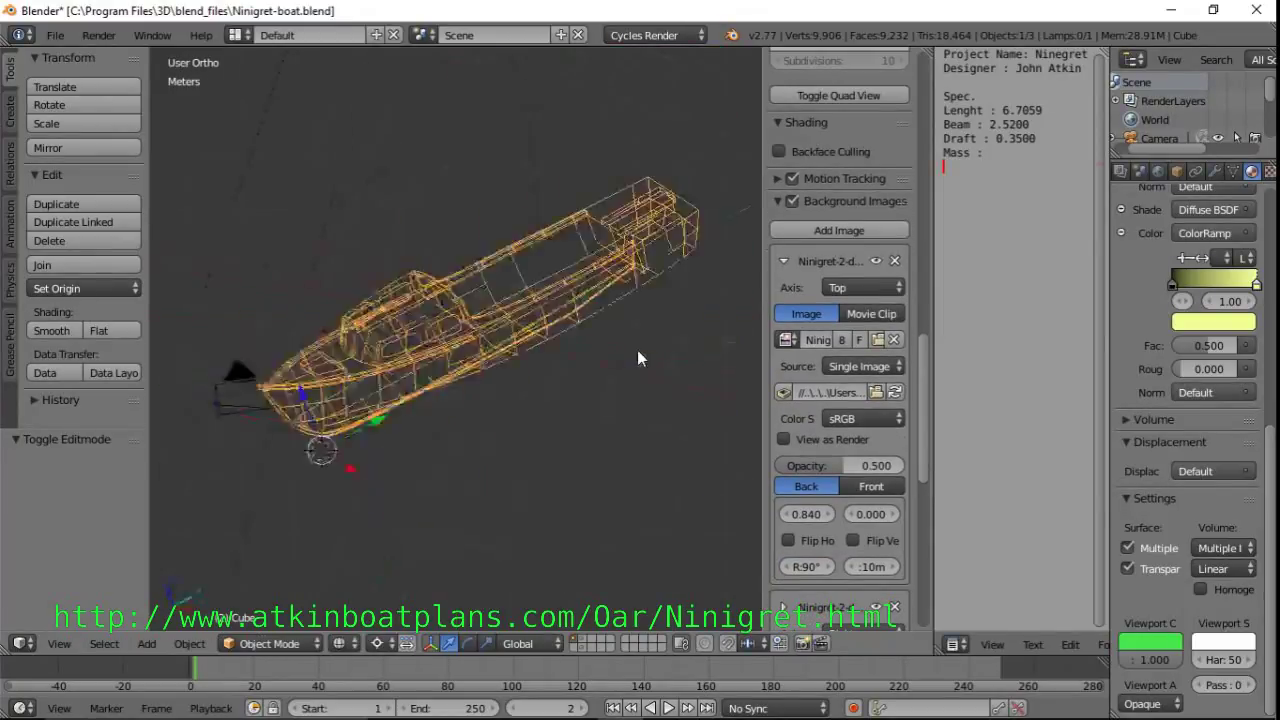
scroll(637, 350, "up", 3)
key("z")
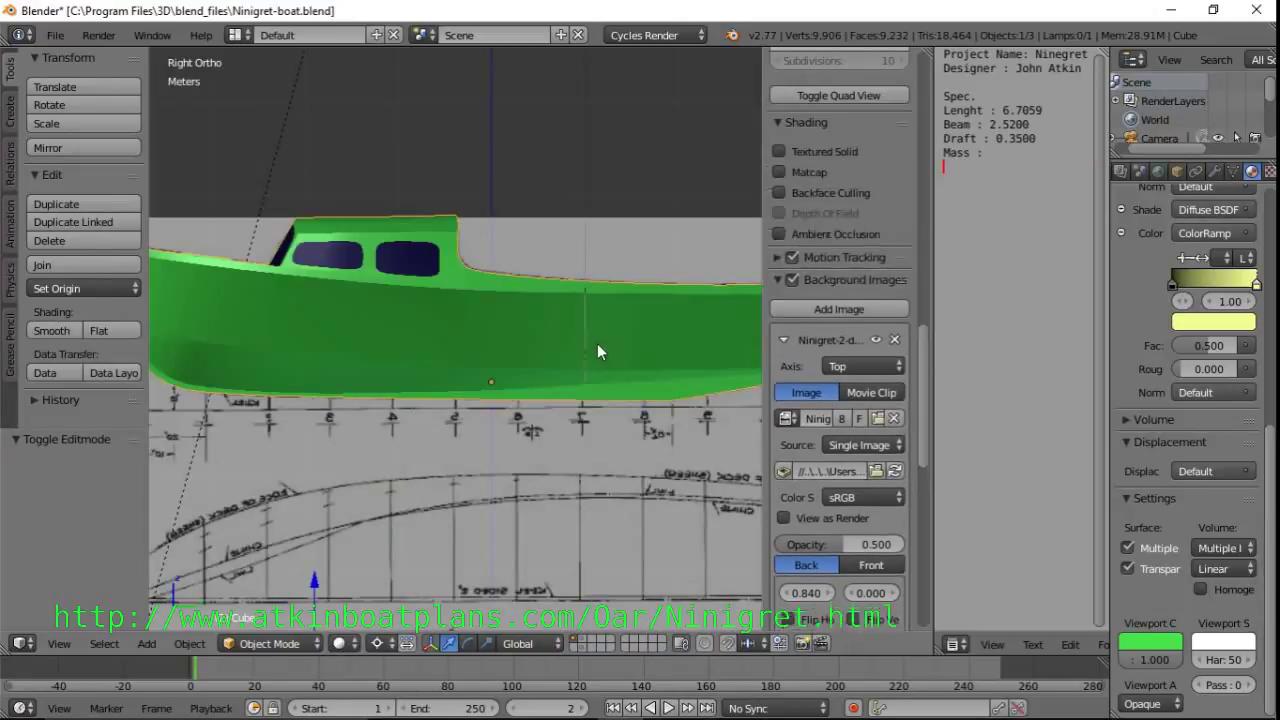
key("z")
scroll(438, 298, "down", 2)
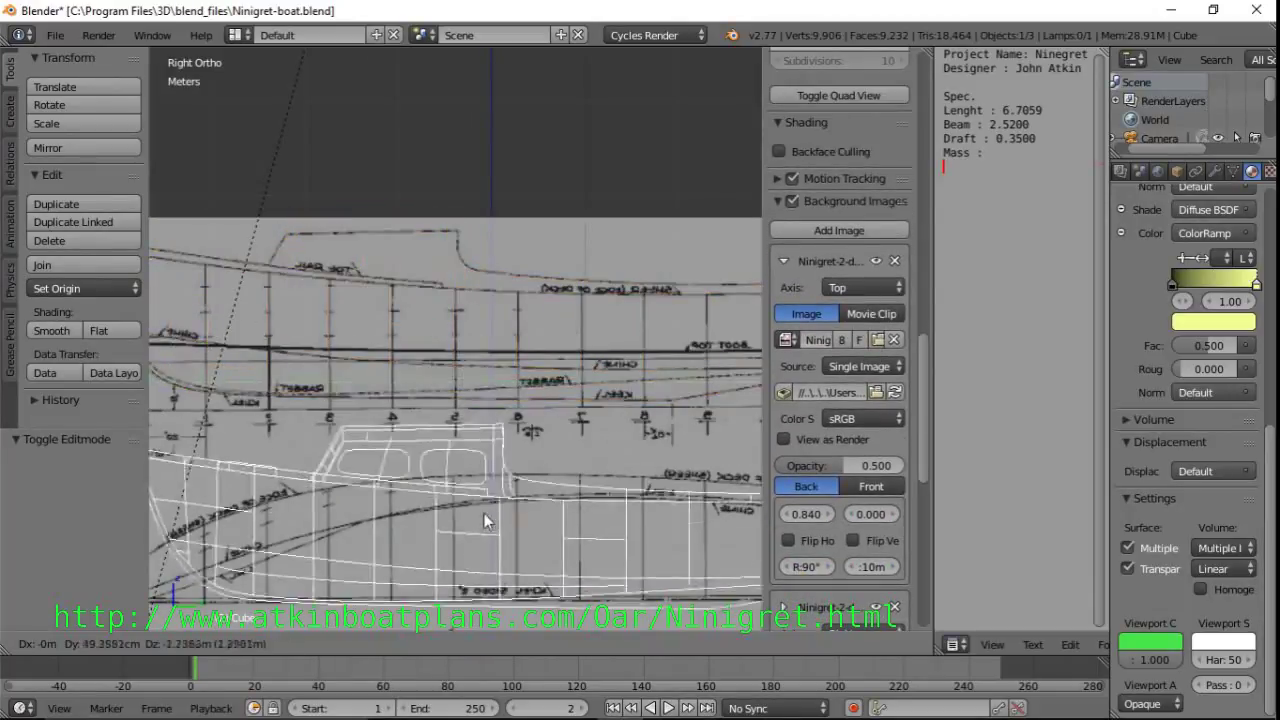
key("z")
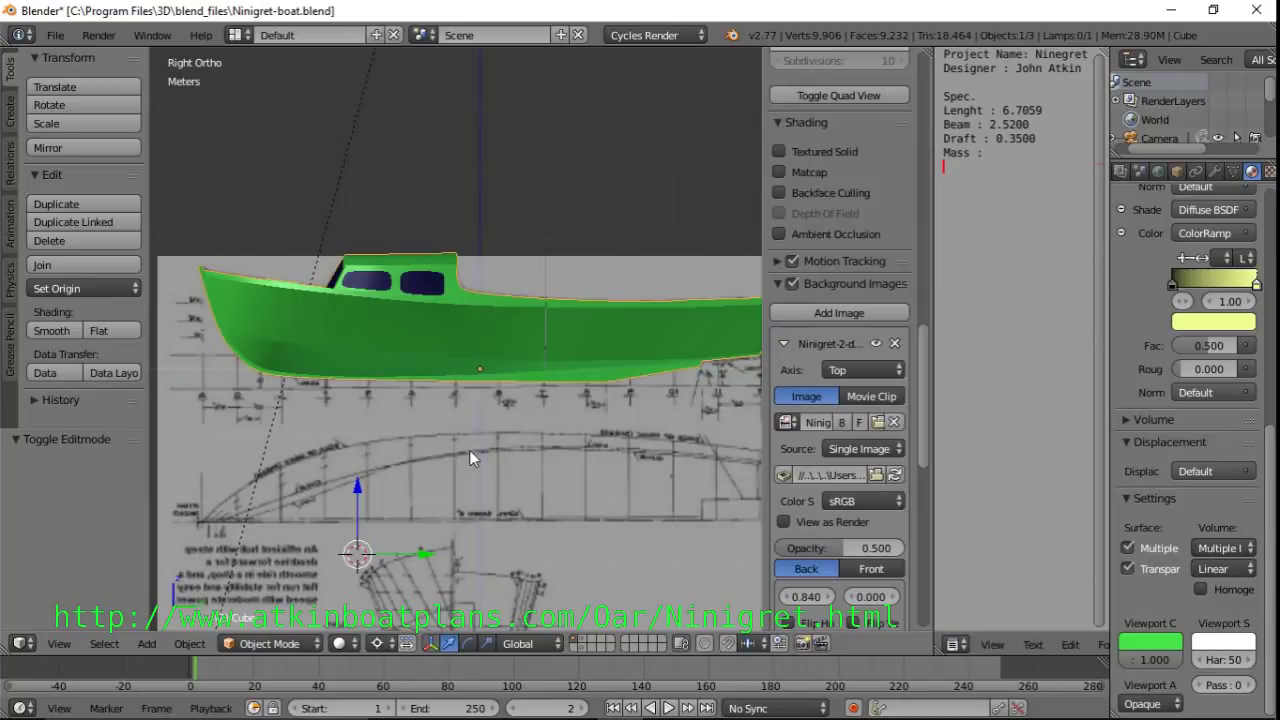
key("z")
scroll(468, 444, "down", 2)
key("g")
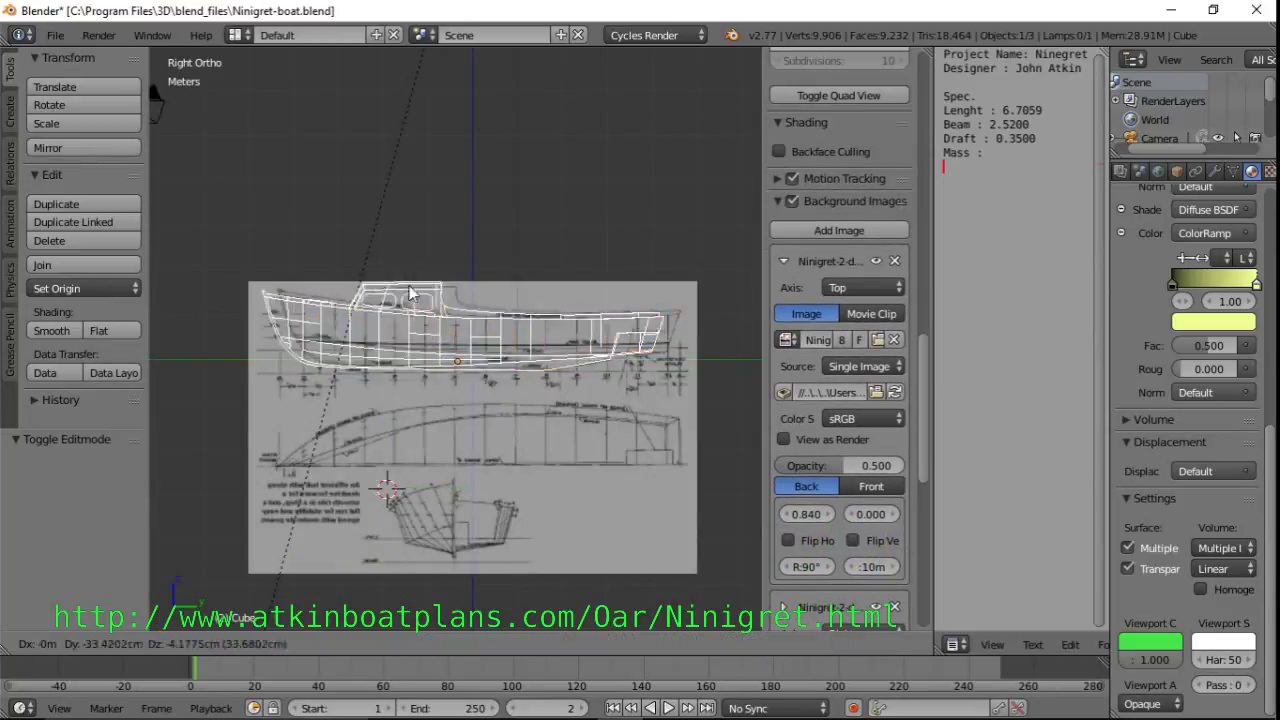
key("Escape")
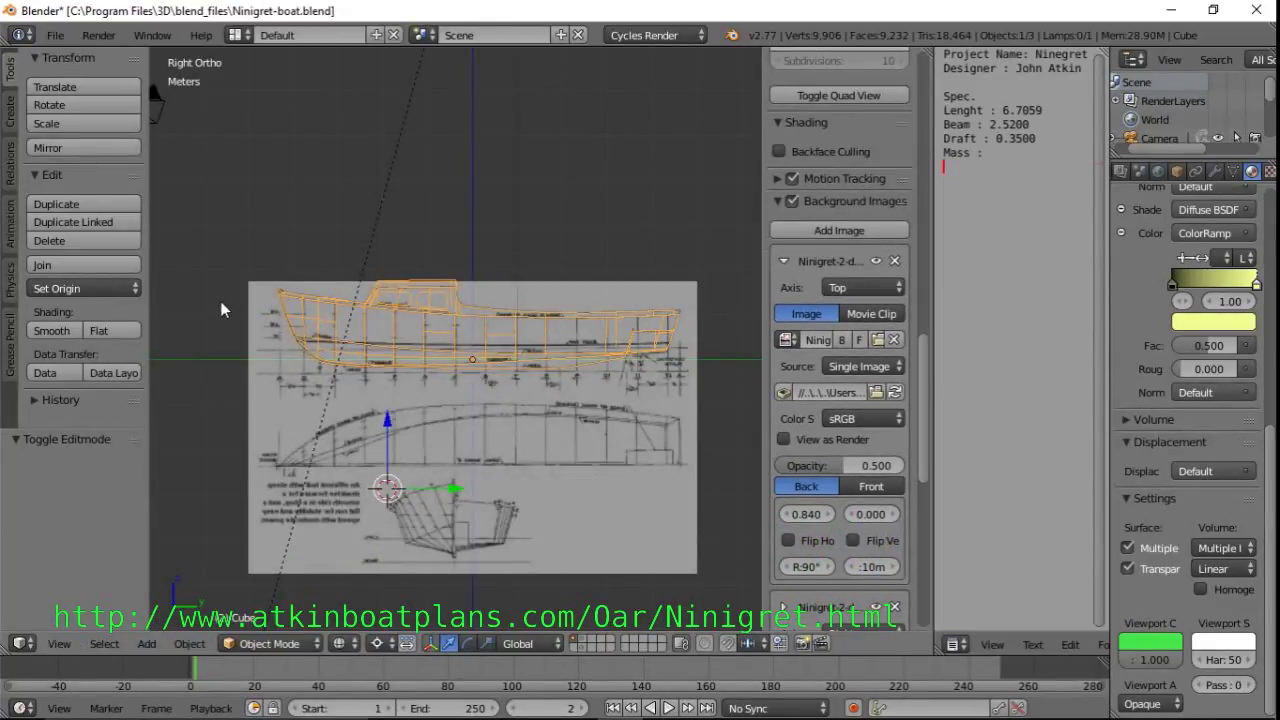
mouse_move(495, 288)
middle_mouse_down()
mouse_move(546, 342)
mouse_move(655, 384)
mouse_move(577, 341)
middle_mouse_up()
Switch to solid shading, enable the glossy blue matcap, and orbit around the hull from several angles
key("z")
scroll(795, 316, "up", 1)
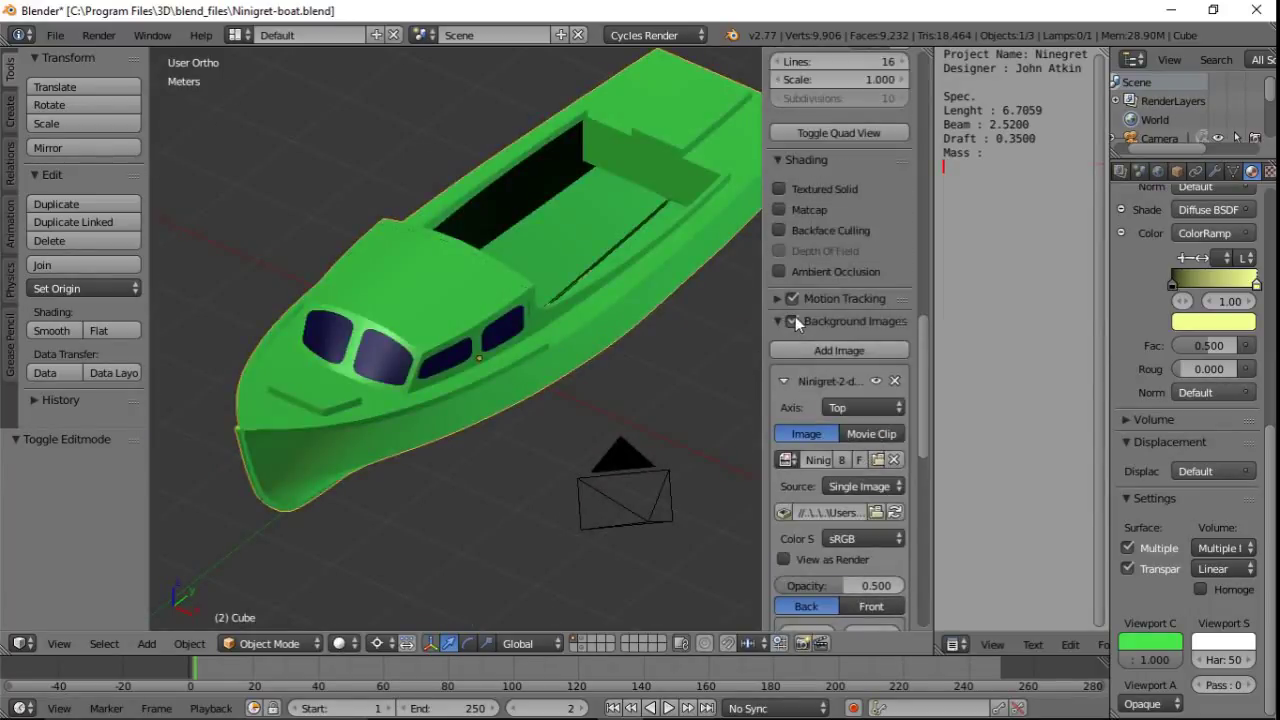
scroll(800, 331, "down", 5)
scroll(808, 214, "up", 5)
left_click(779, 210)
middle_click_drag(560, 320, 329, 366)
scroll(414, 414, "up", 5)
middle_click_drag(414, 414, 486, 434)
scroll(448, 370, "up", 4)
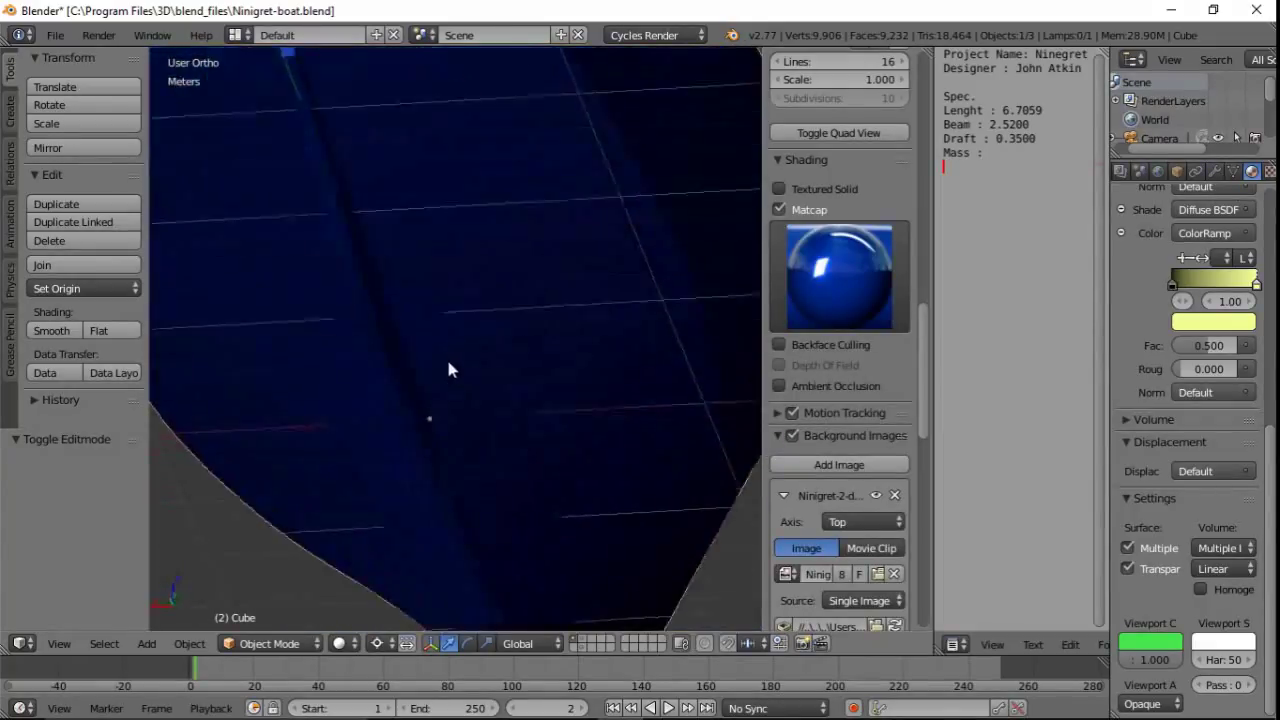
middle_click_drag(448, 370, 515, 240)
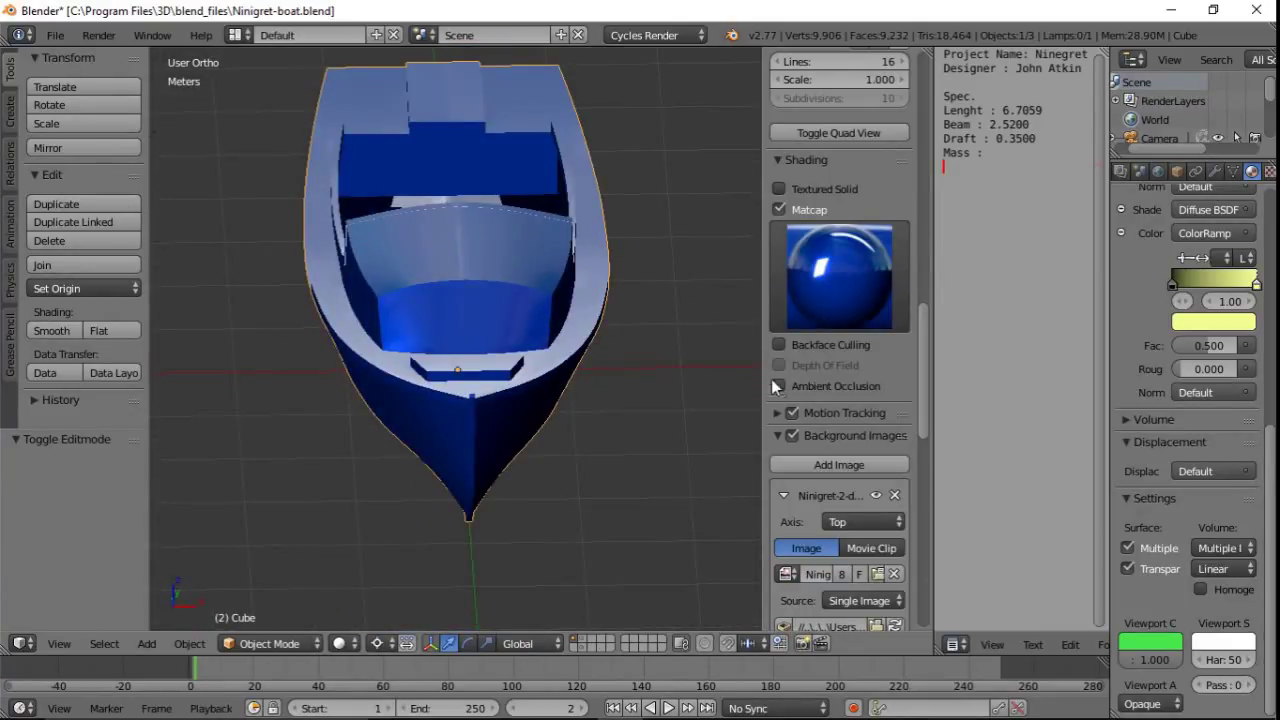
Export the selected boat as Wavefront OBJ Ninigret-boat.obj into FreeShip-Files with Selection Only and Write Normals
key("z")
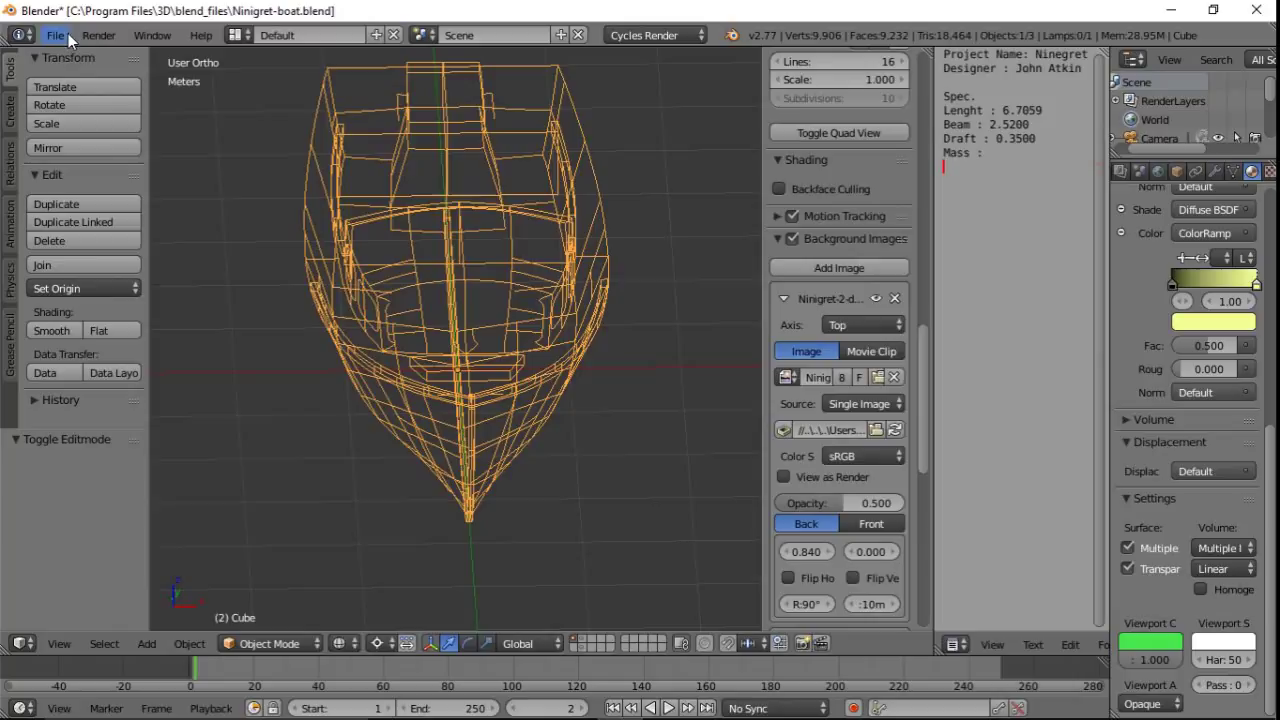
left_click(57, 36)
mouse_move(165, 395)
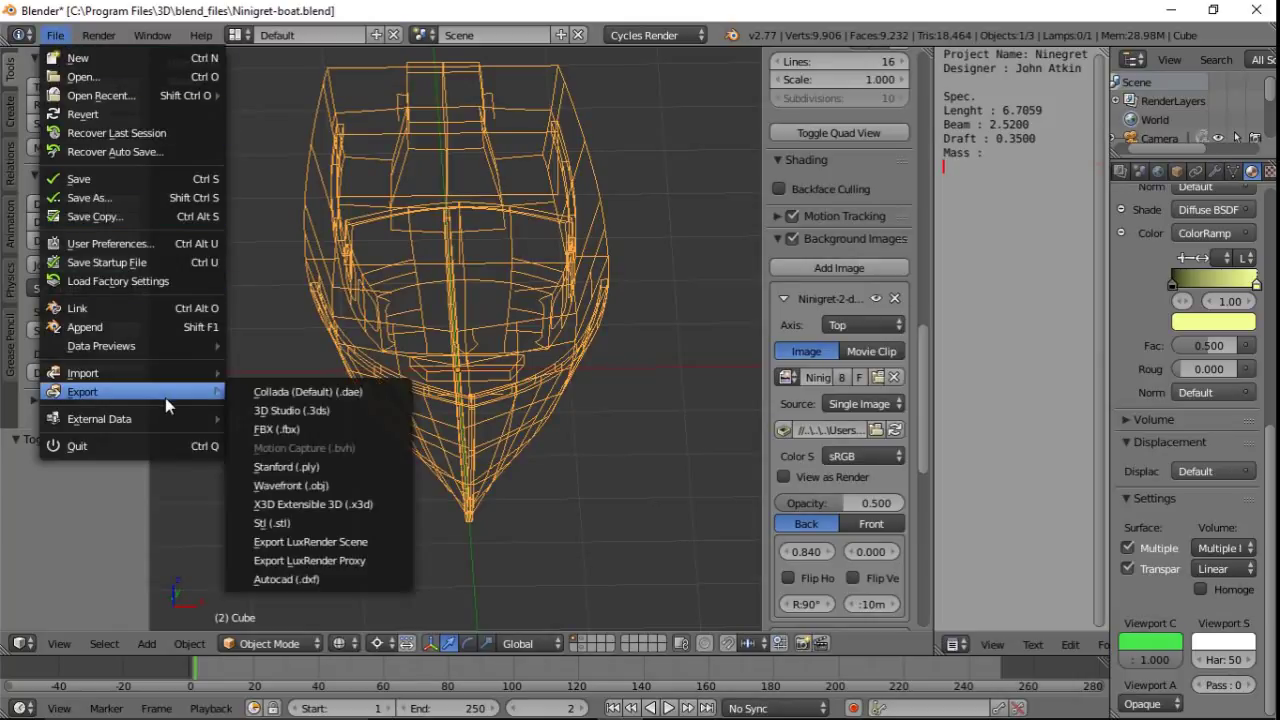
left_click(340, 486)
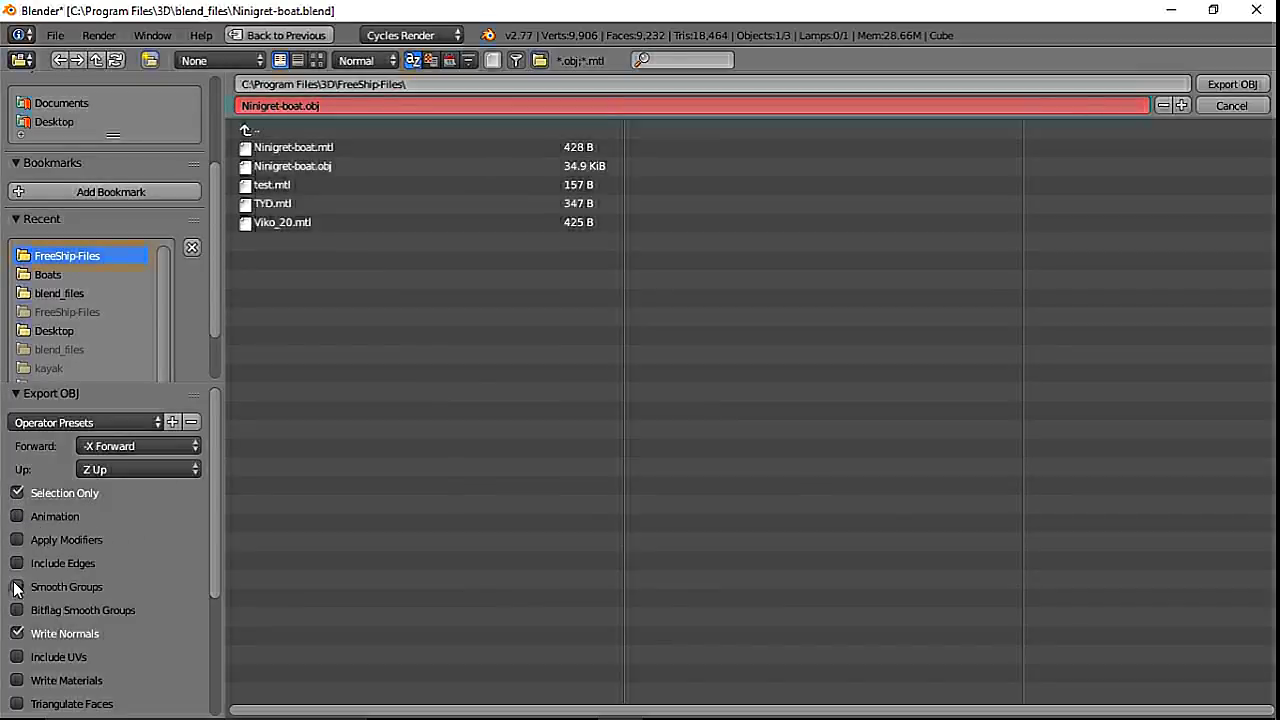
scroll(18, 641, "down", 5)
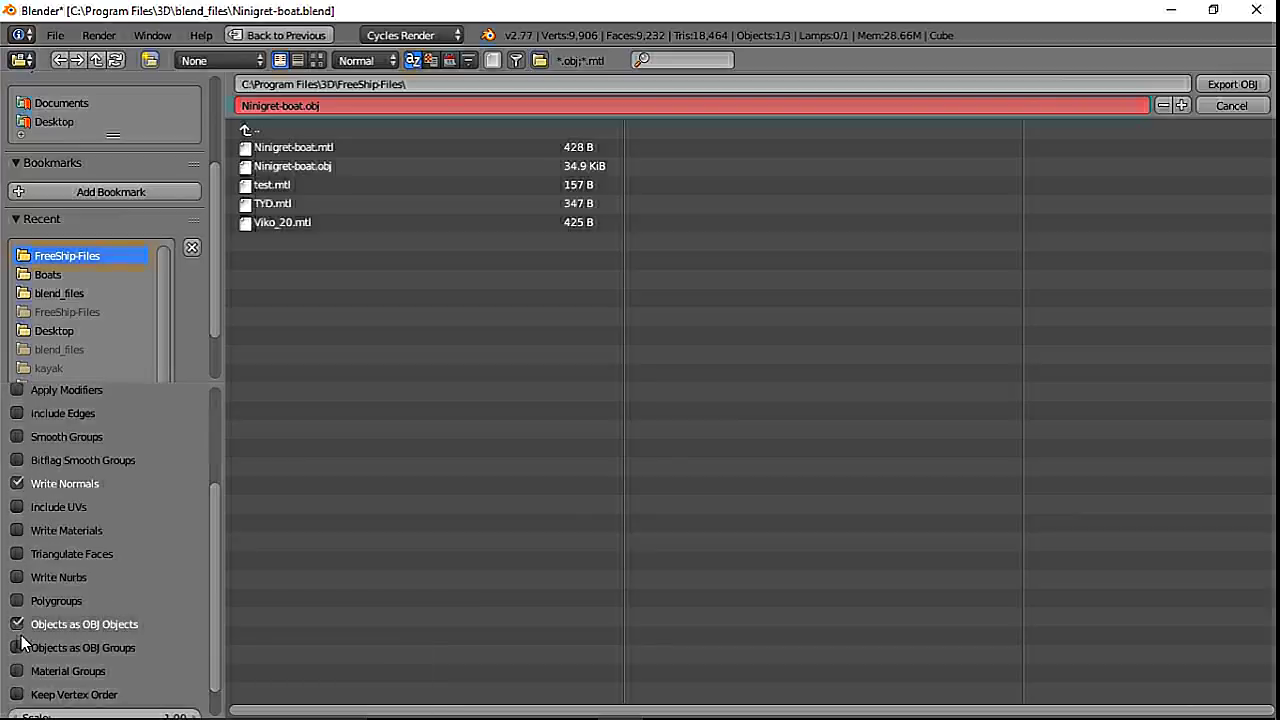
scroll(110, 522, "up", 5)
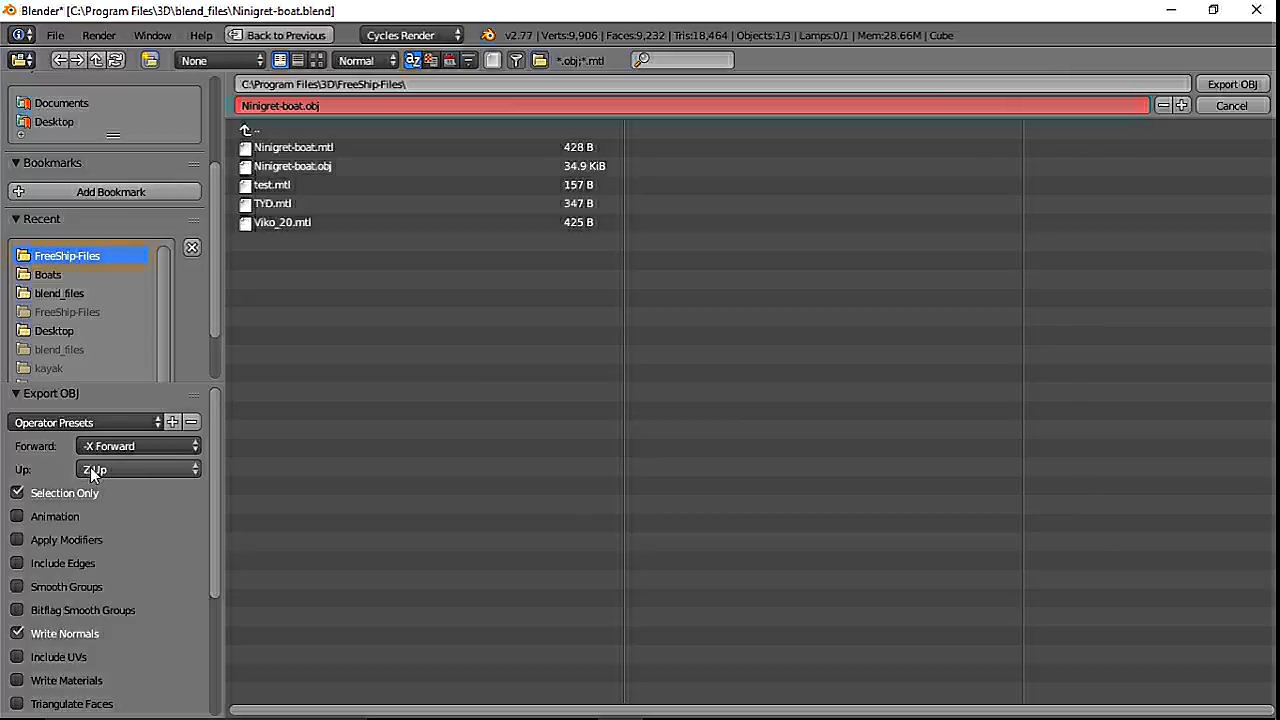
left_click(1245, 86)
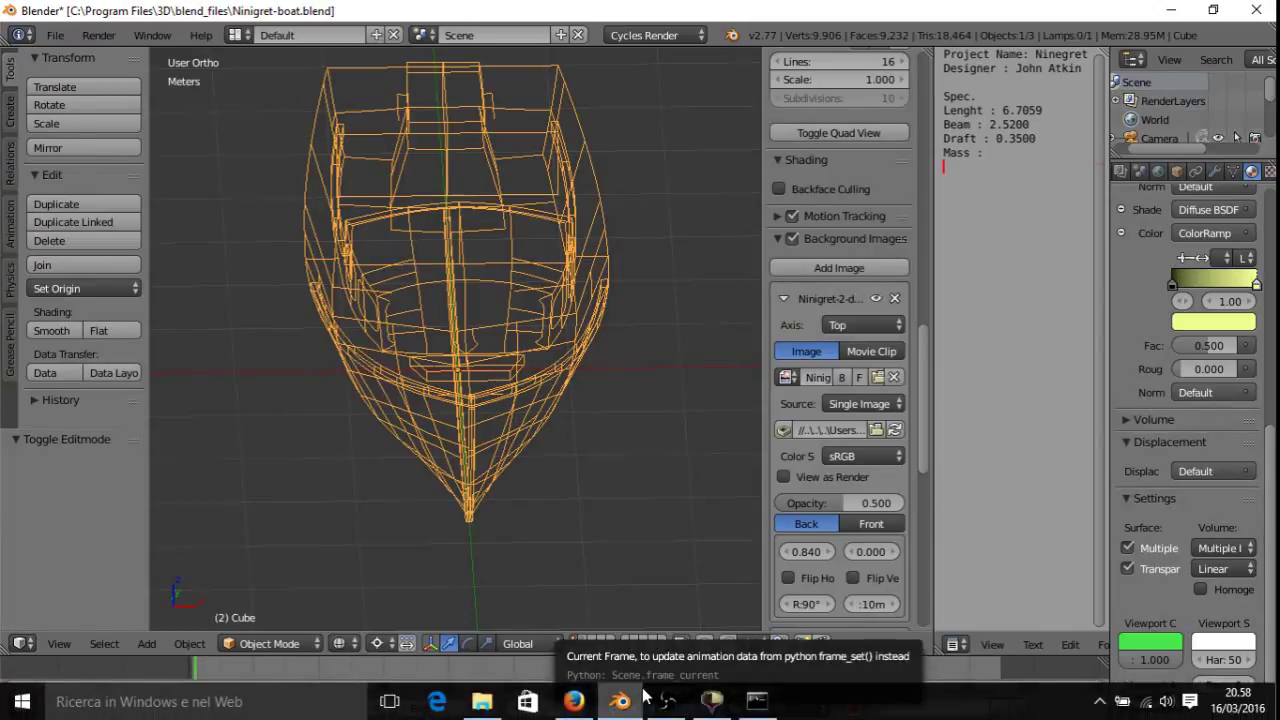
List the FreeShip-Files folder with dir in Command Prompt
left_click(756, 701)
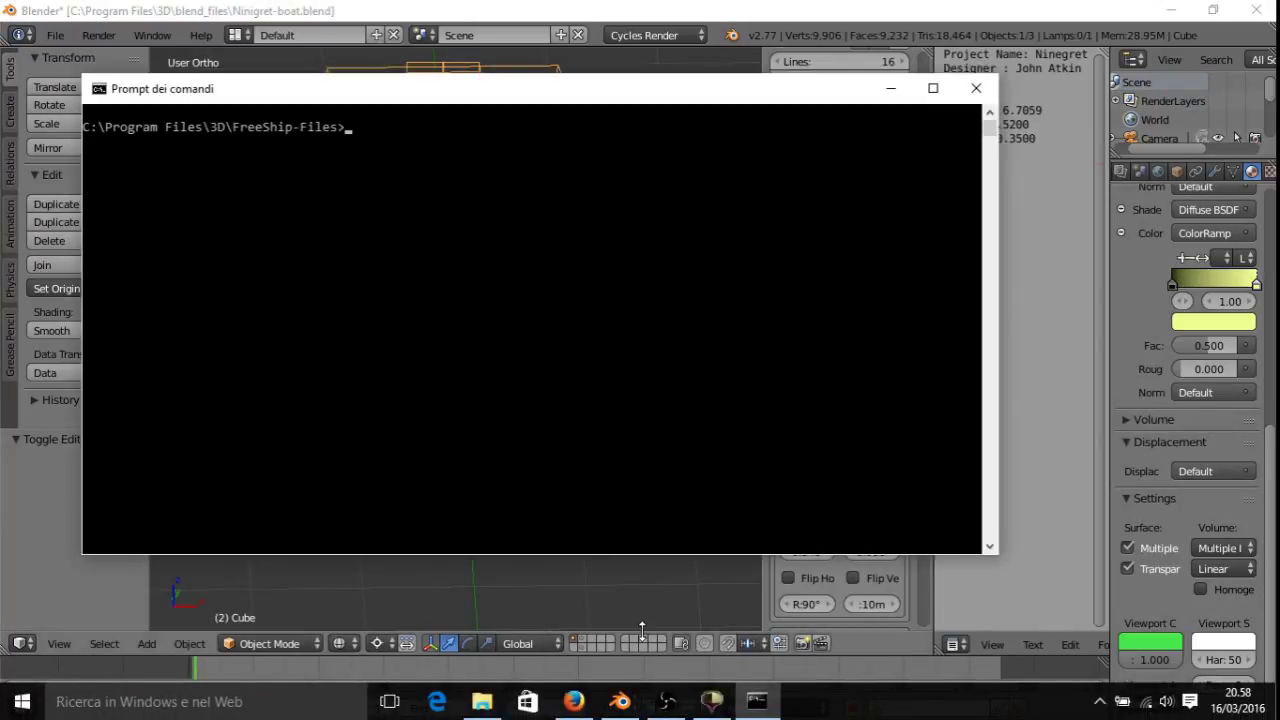
type("mes")
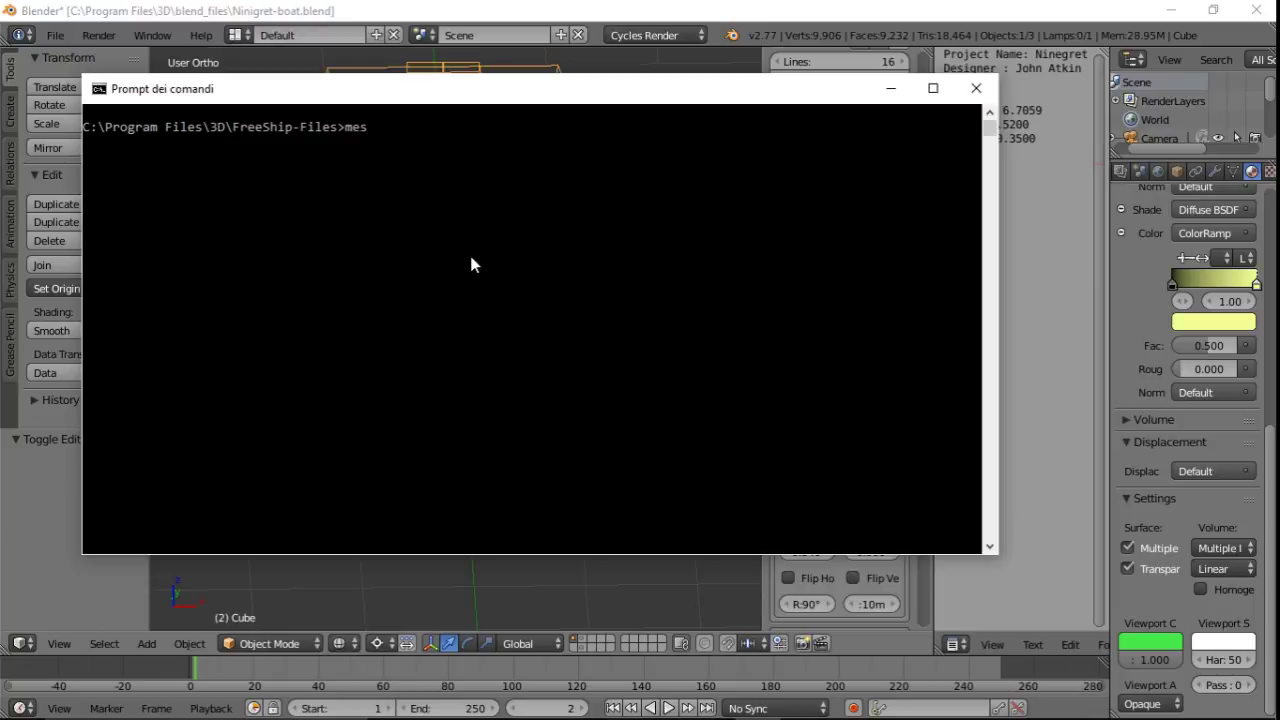
key("BackSpace")
key("BackSpace")
key("BackSpace")
type("dir")
key("Return")
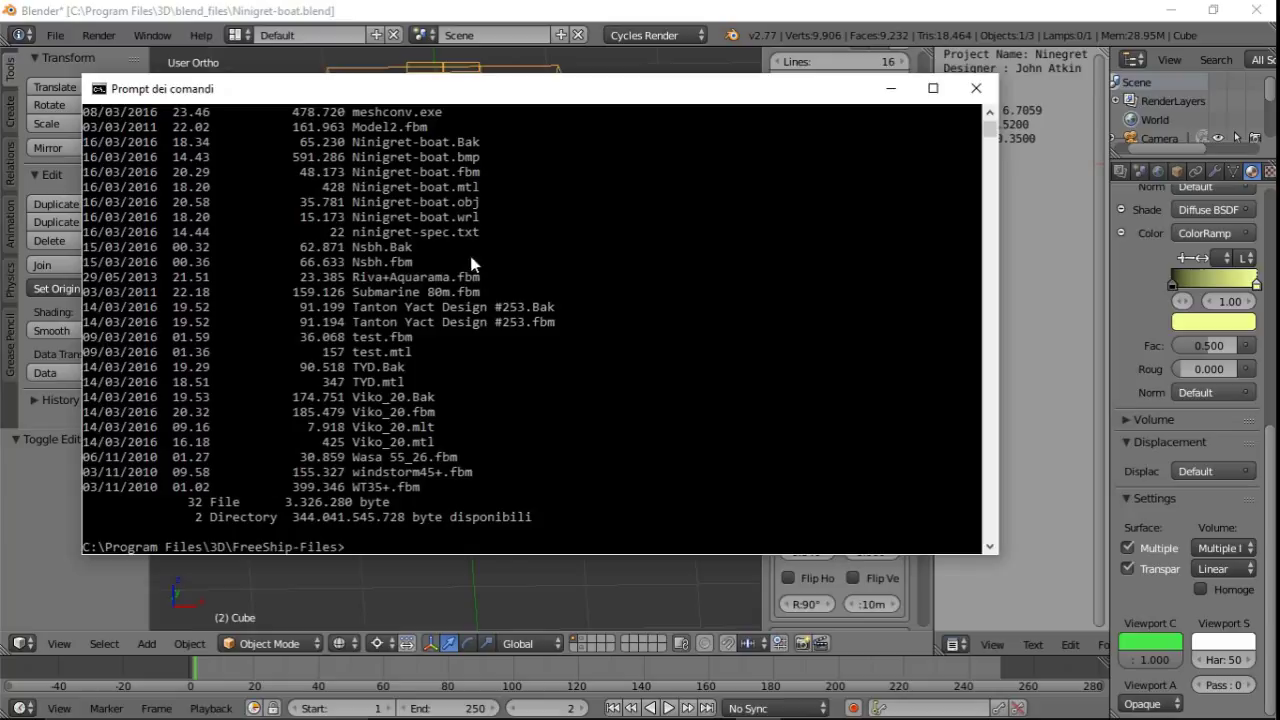
Copy the meshconv.exe name from the listing and bring up the meshconv page in Firefox
scroll(474, 263, "up", 3)
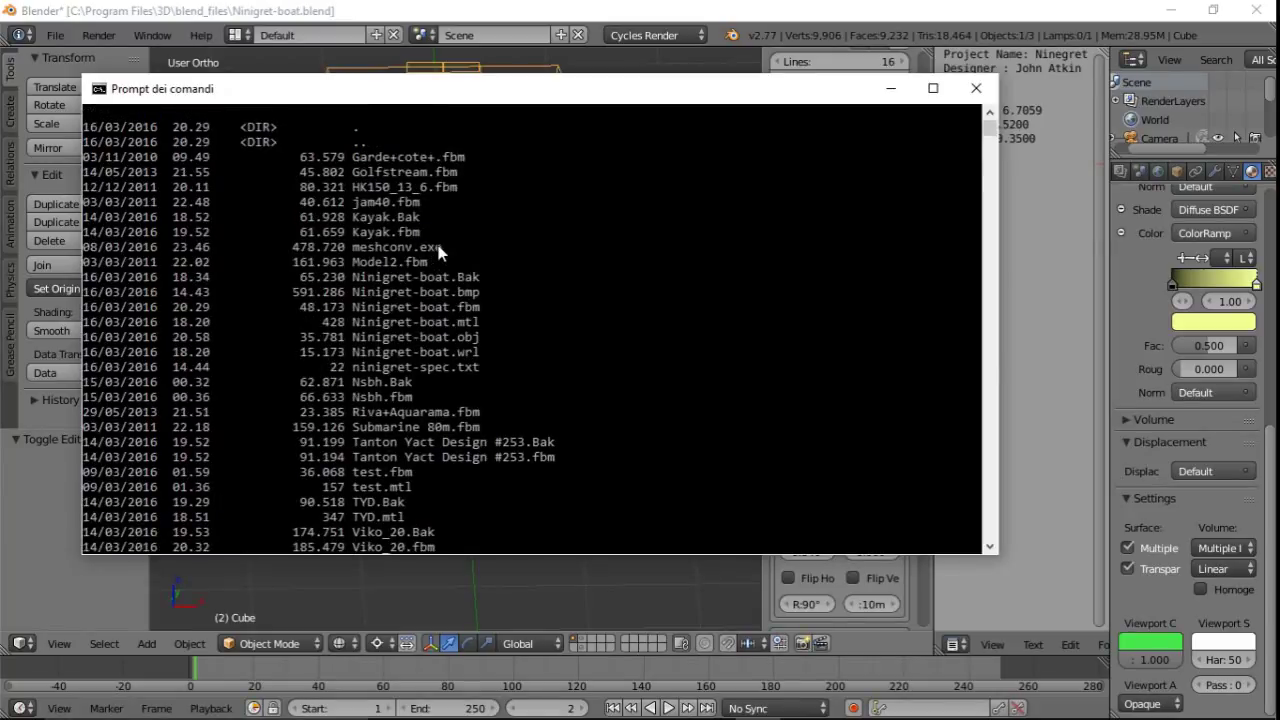
left_click_drag(441, 248, 358, 257)
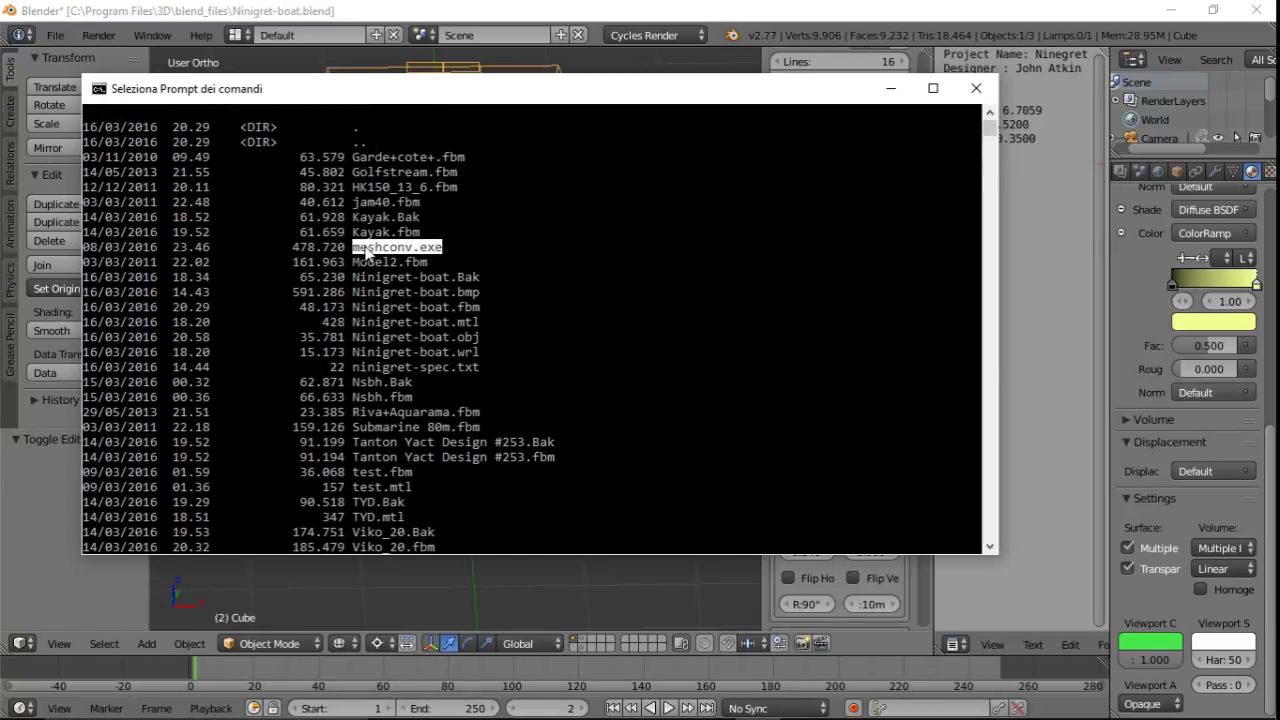
right_click(370, 253)
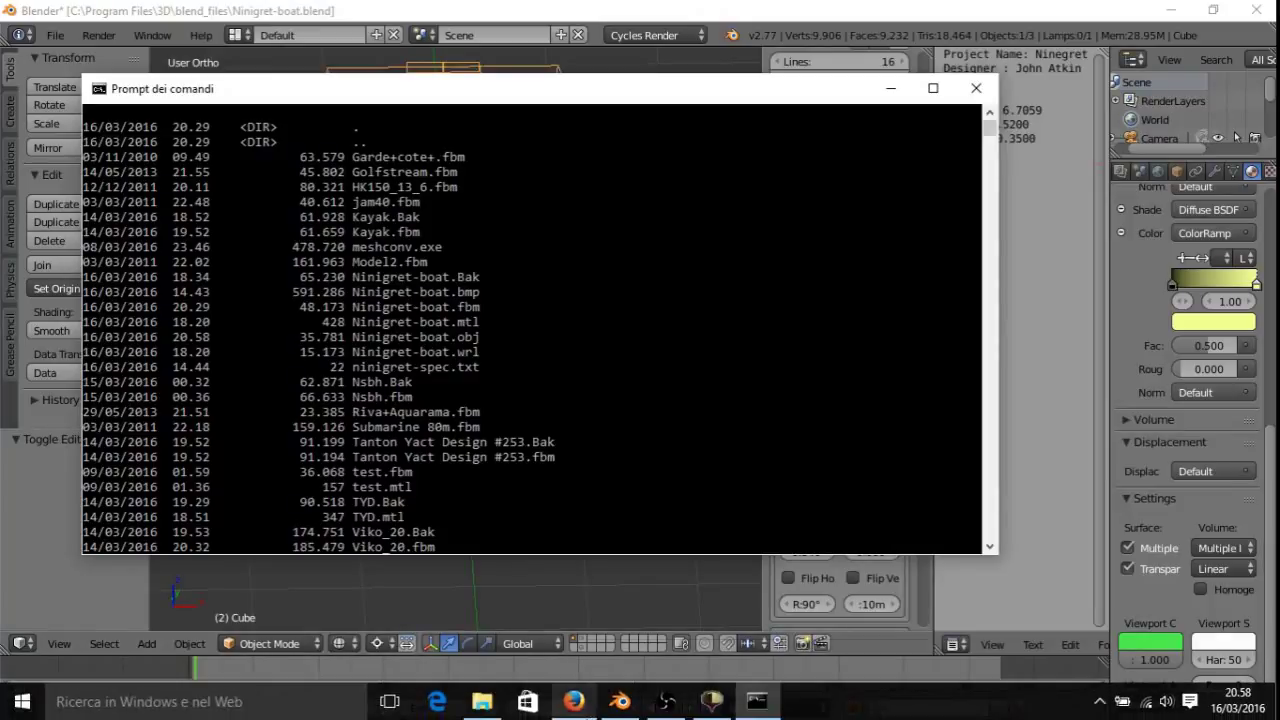
left_click(572, 703)
left_click(300, 15)
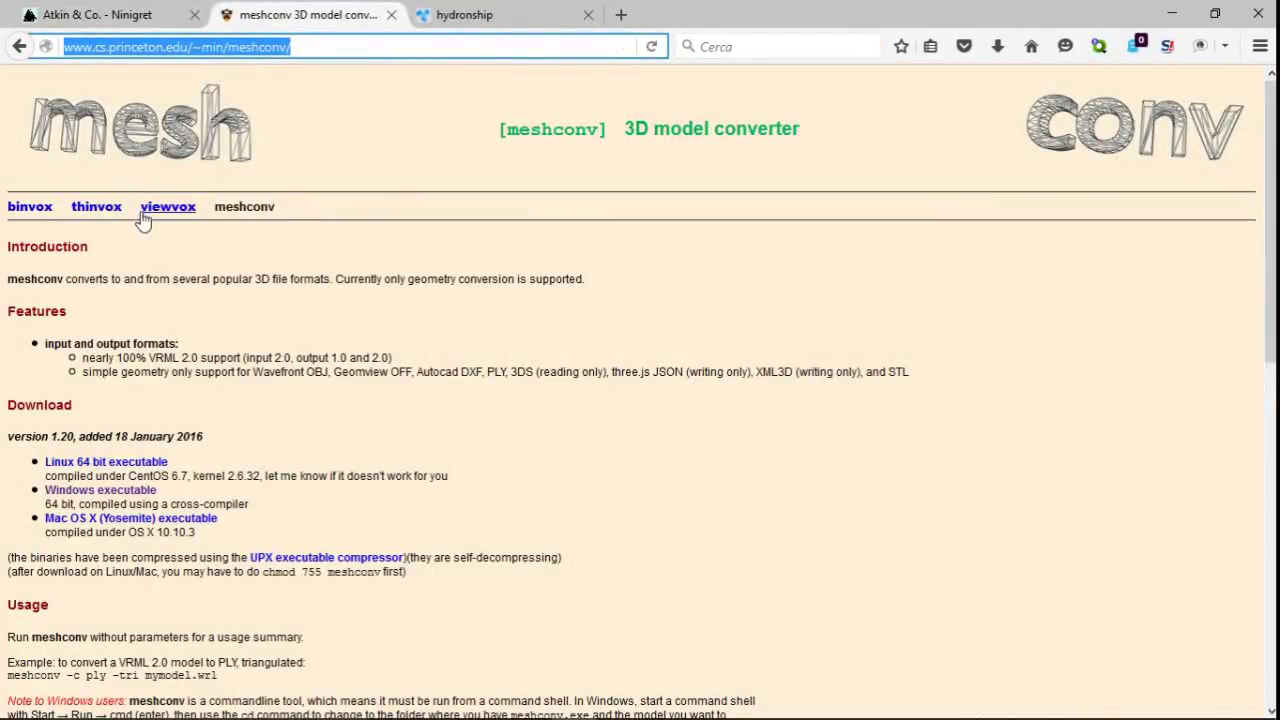
Scroll the meshconv page down to its Usage section
scroll(185, 374, "down", 5)
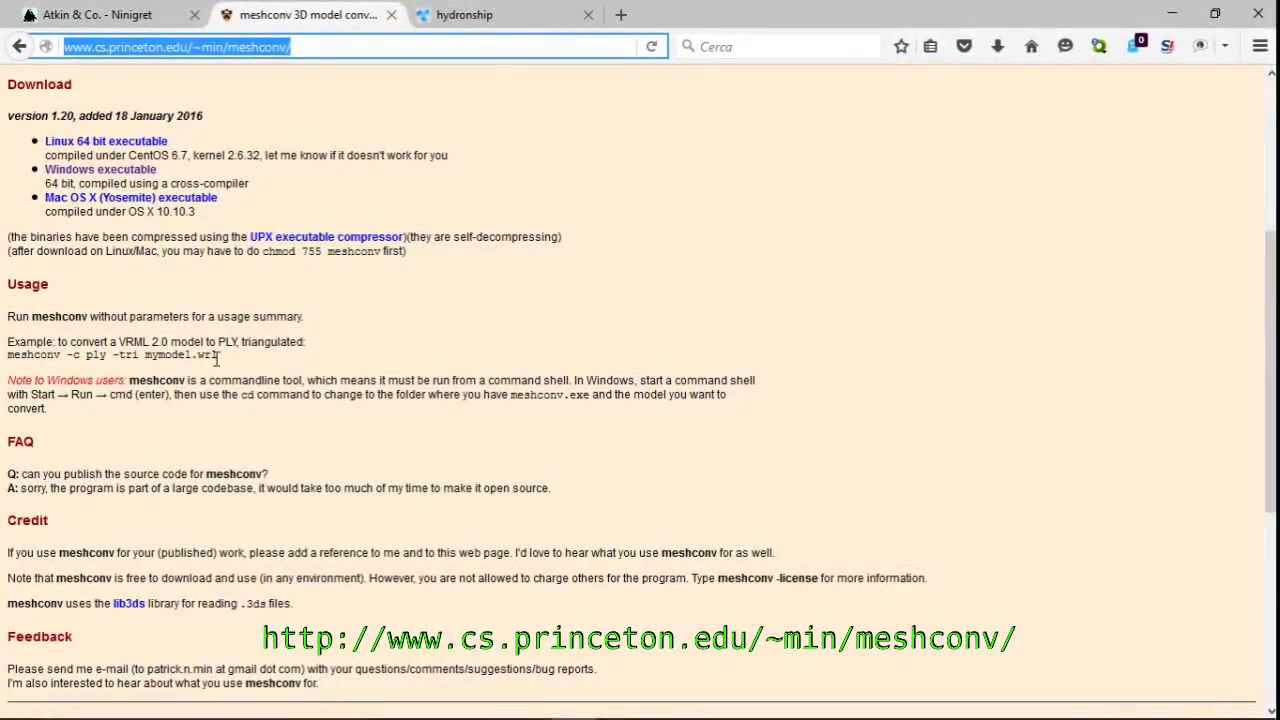
Run meshconv.exe -c wrl -vrmlver 1 Ninigret-boat.obj to produce Ninigret-boat.wrl
mouse_move(560, 712)
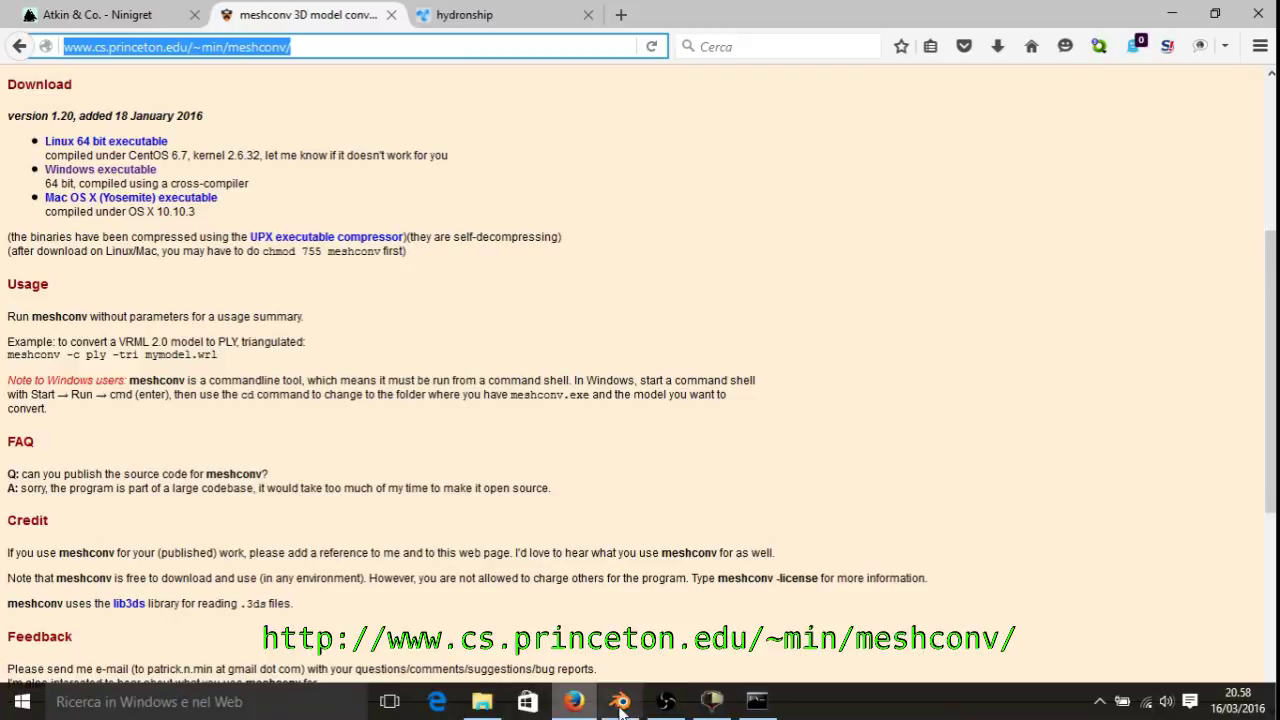
left_click(757, 701)
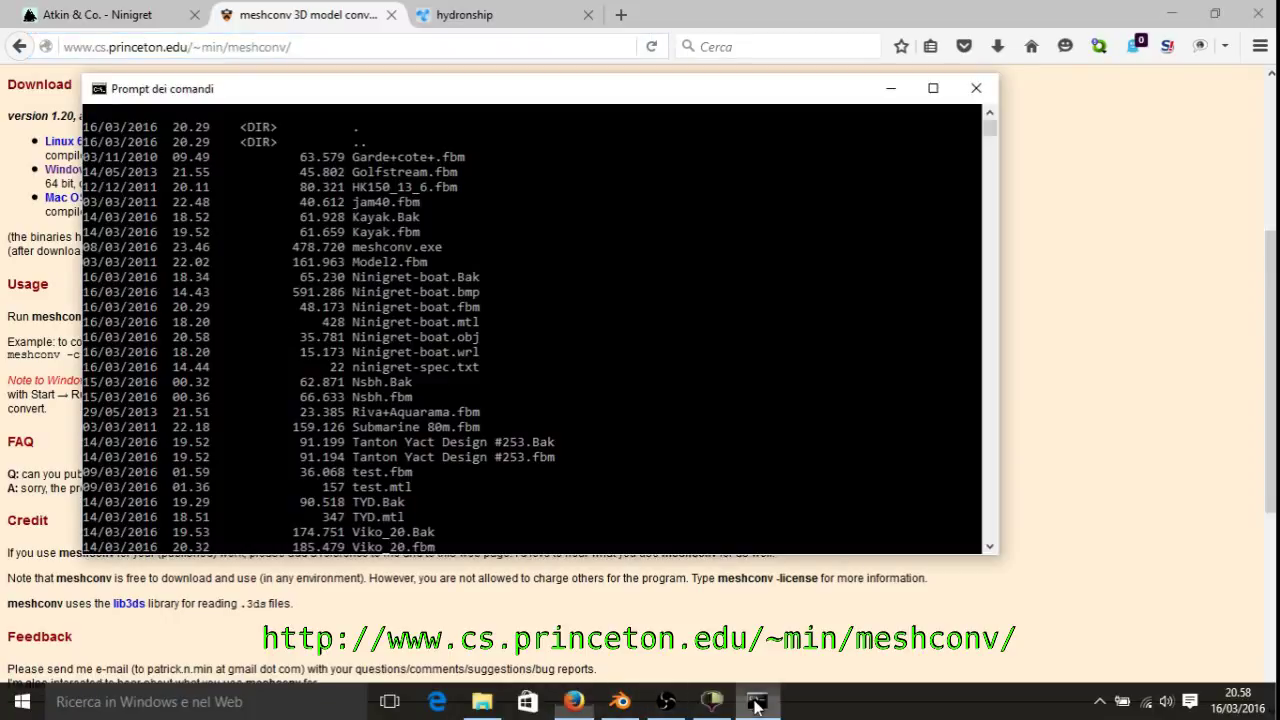
scroll(550, 510, "down", 6)
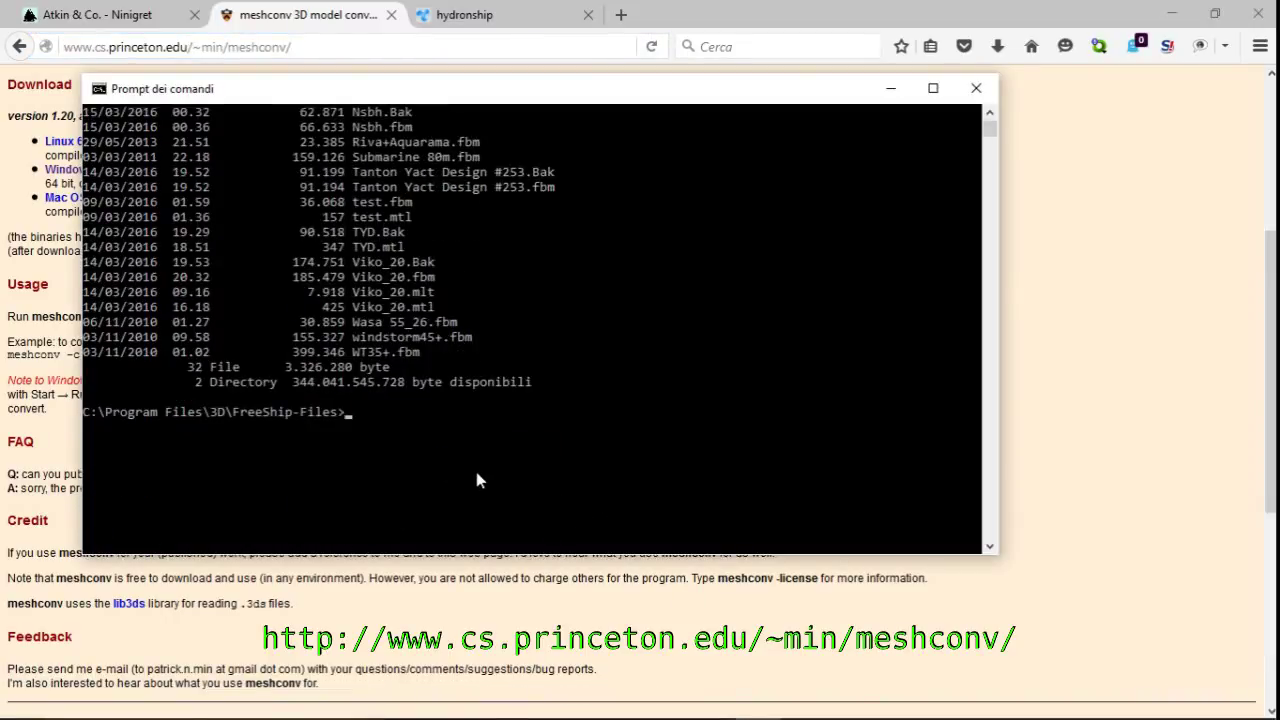
type("meshconv.exe -c wrl vrml")
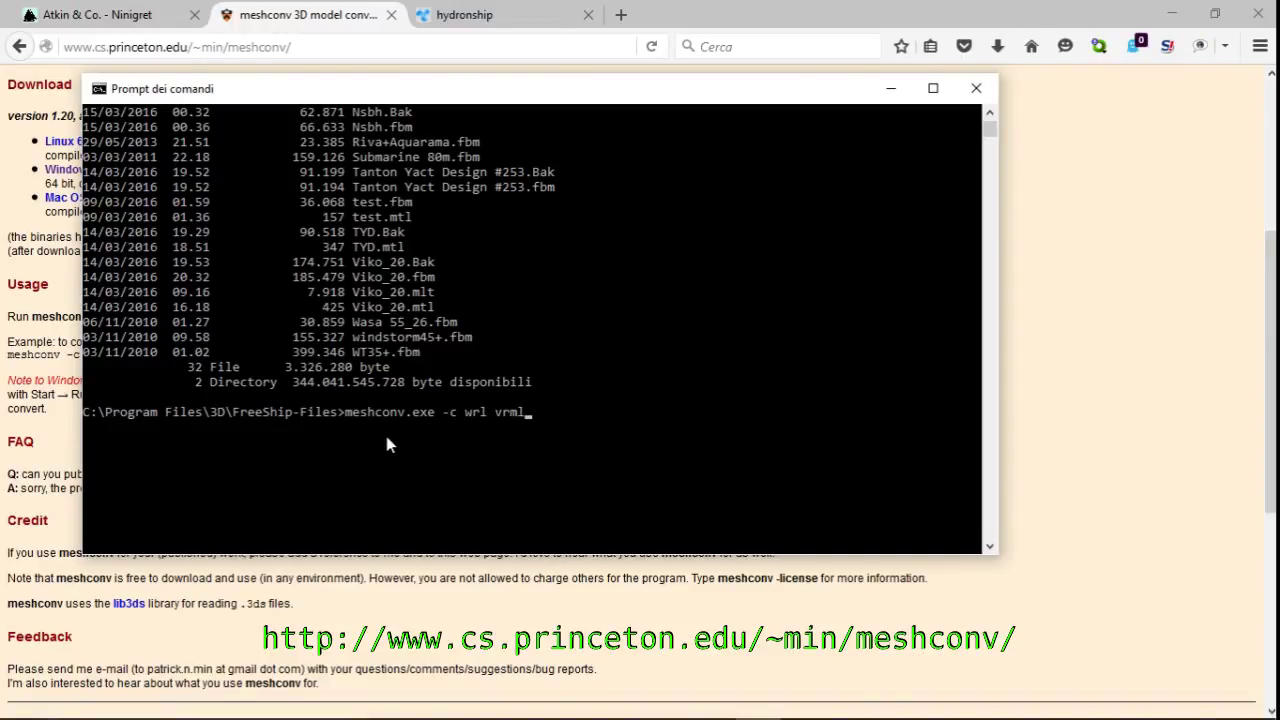
type("ver")
key("Left")
key("Left")
key("Left")
key("Left")
key("Left")
key("Left")
key("Left")
type("-")
key("End")
type("1")
scroll(453, 428, "up", 4)
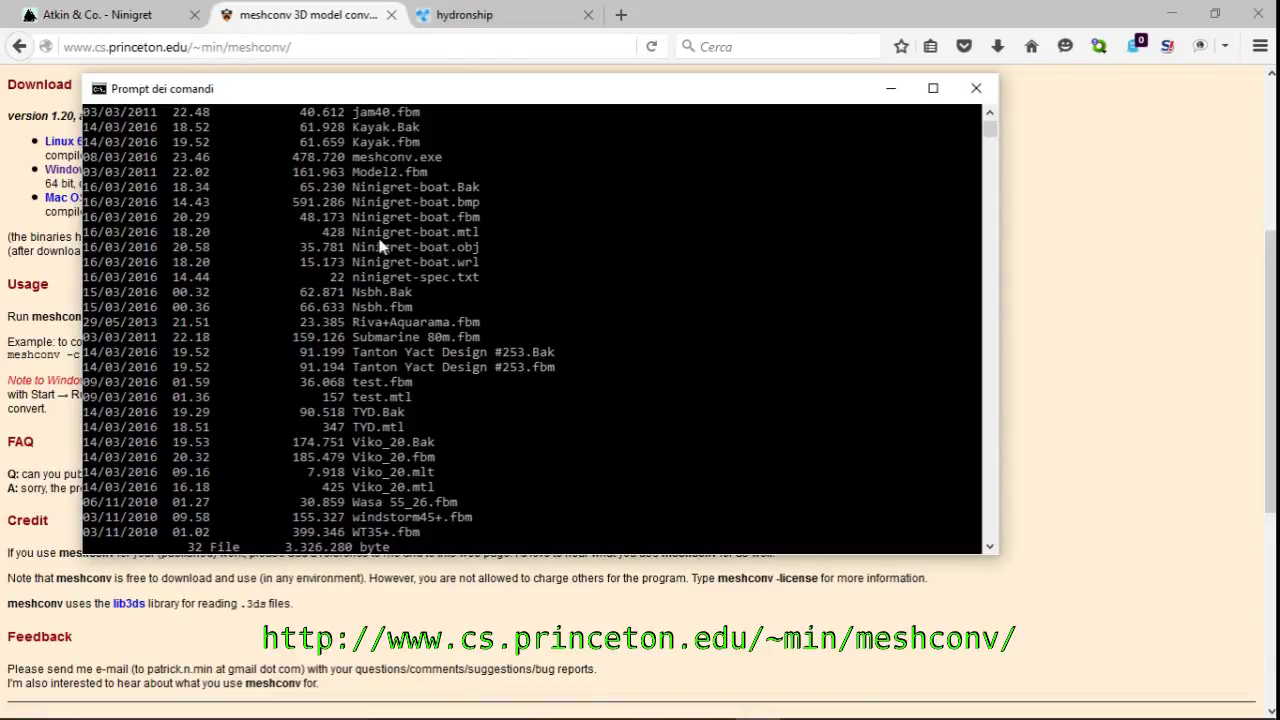
scroll(415, 300, "down", 4)
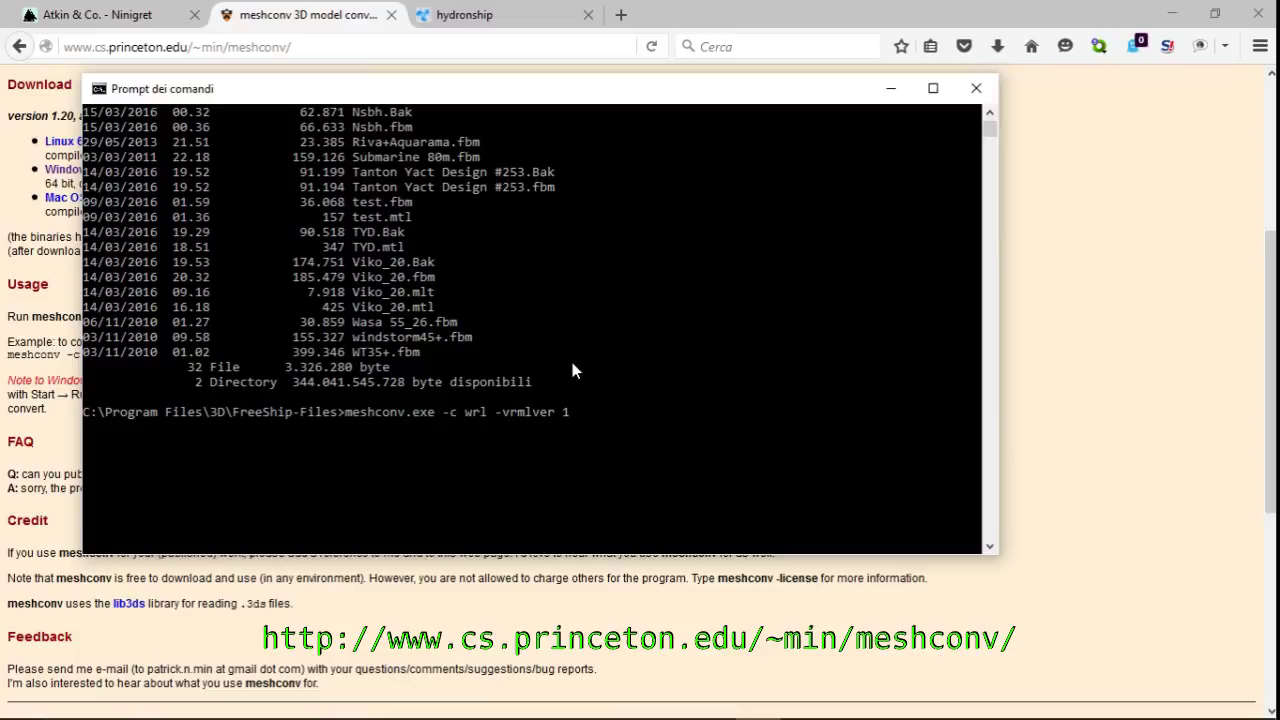
type("Ninigret-boat.obj")
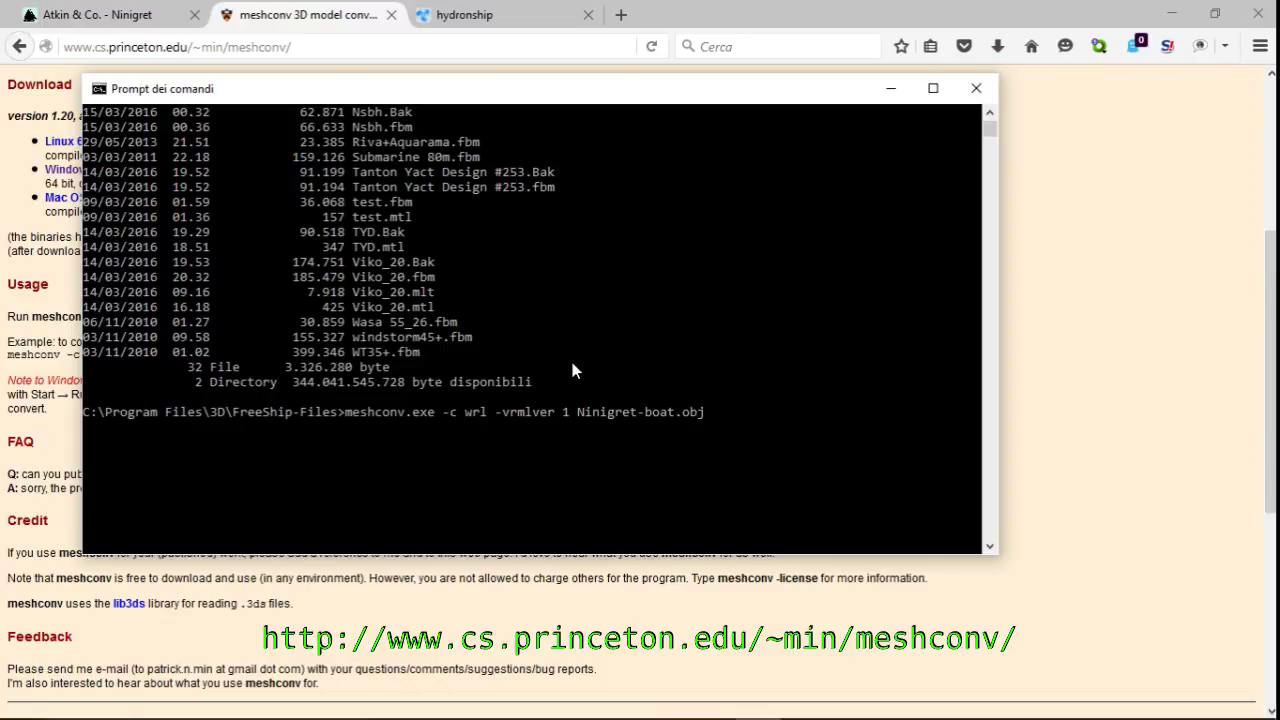
key("Return")
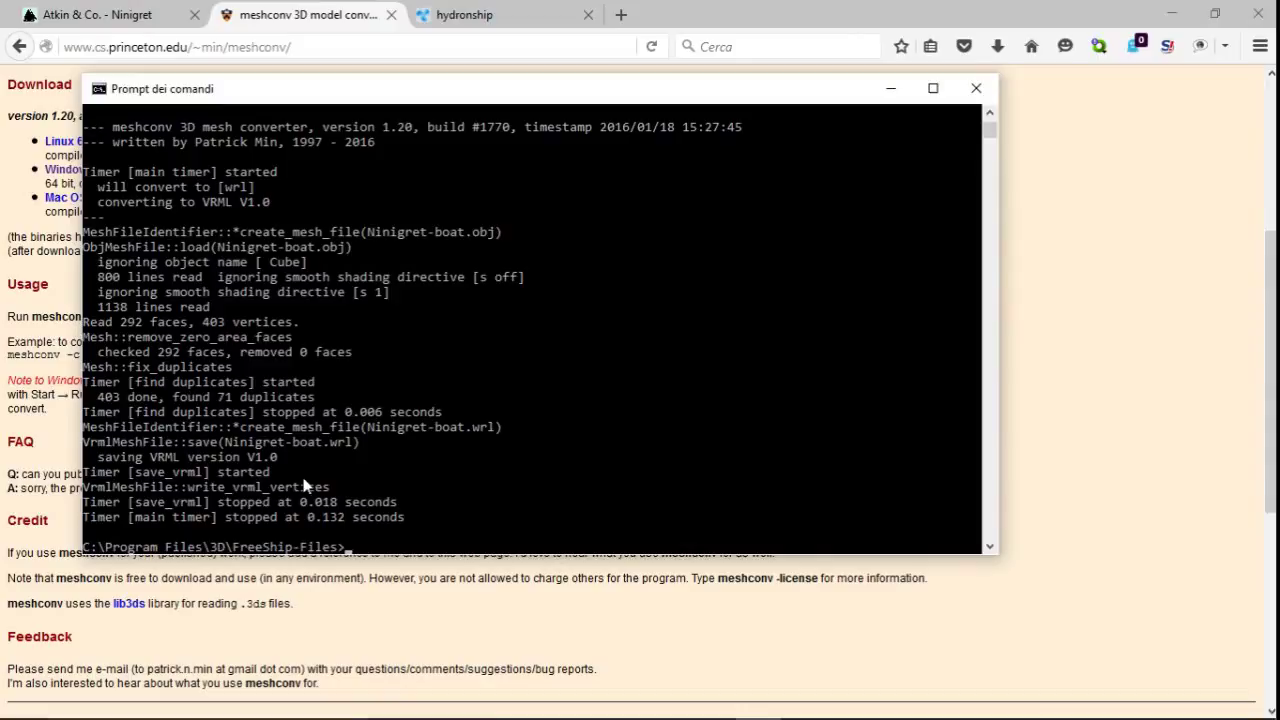
Import Ninigret-boat.wrl via File > Import > VRML, declining to save the current hull
left_click(711, 701)
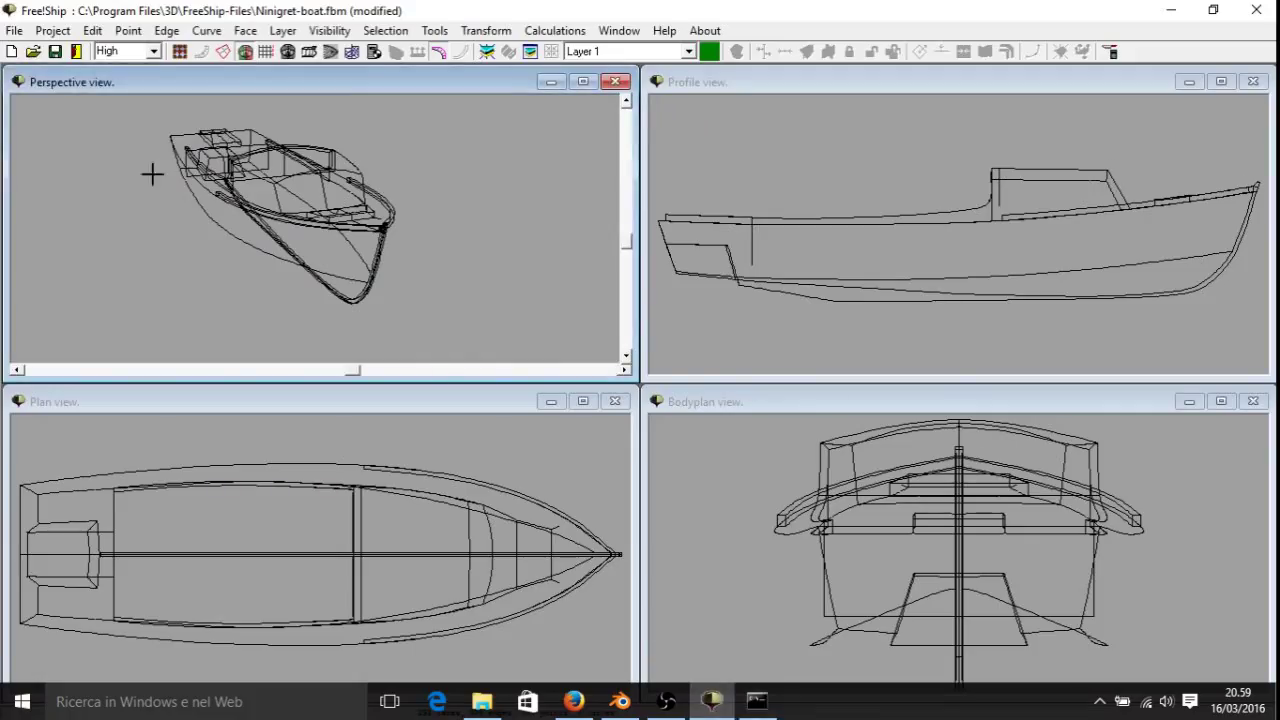
left_click(14, 30)
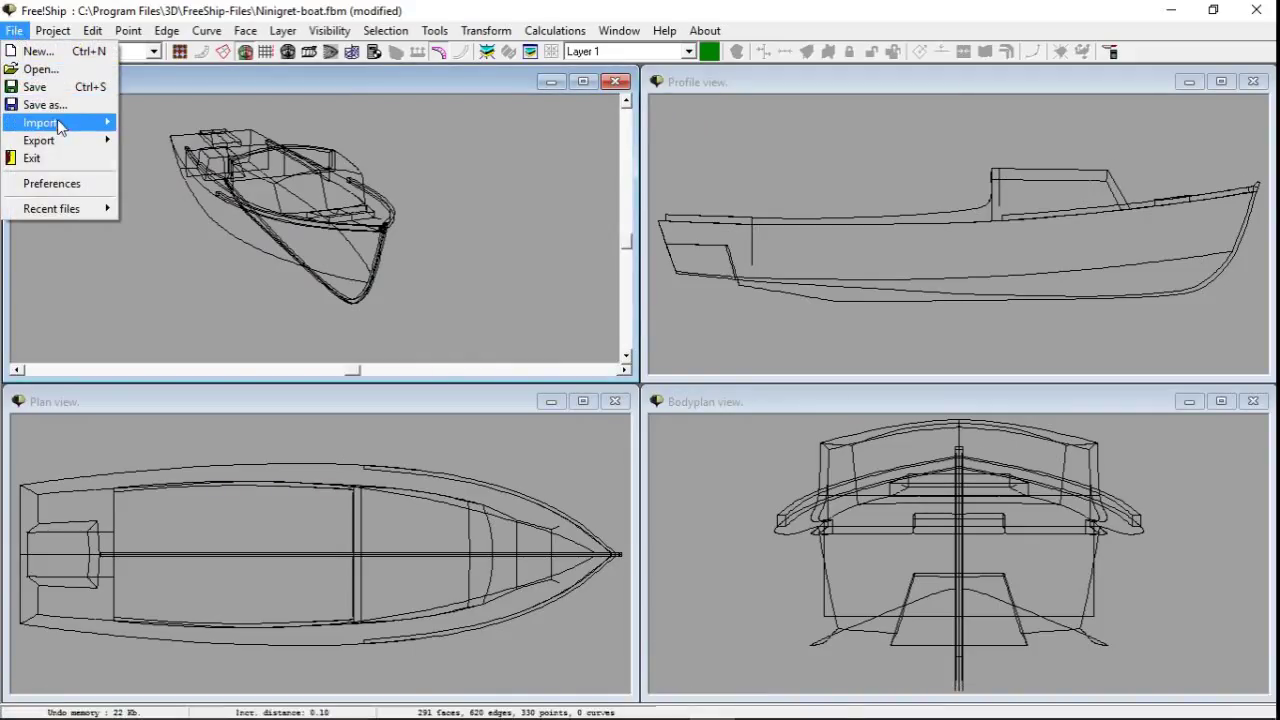
mouse_move(60, 124)
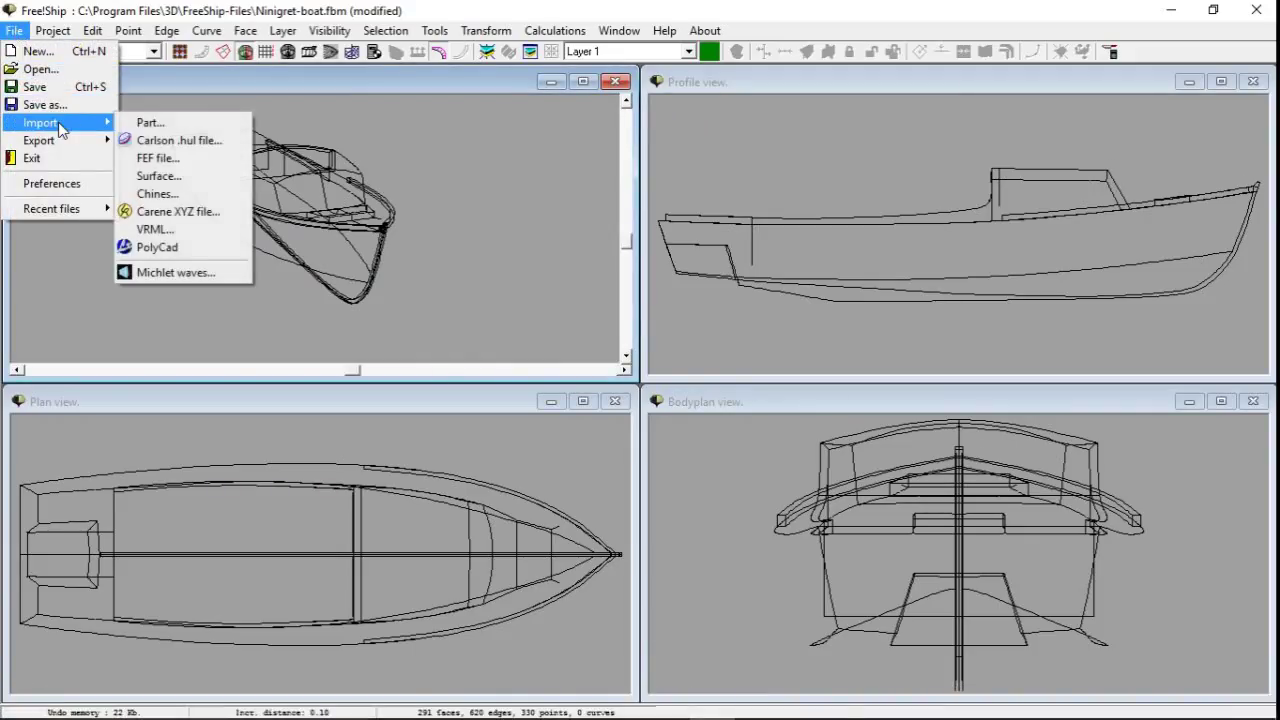
left_click(179, 233)
left_click(541, 203)
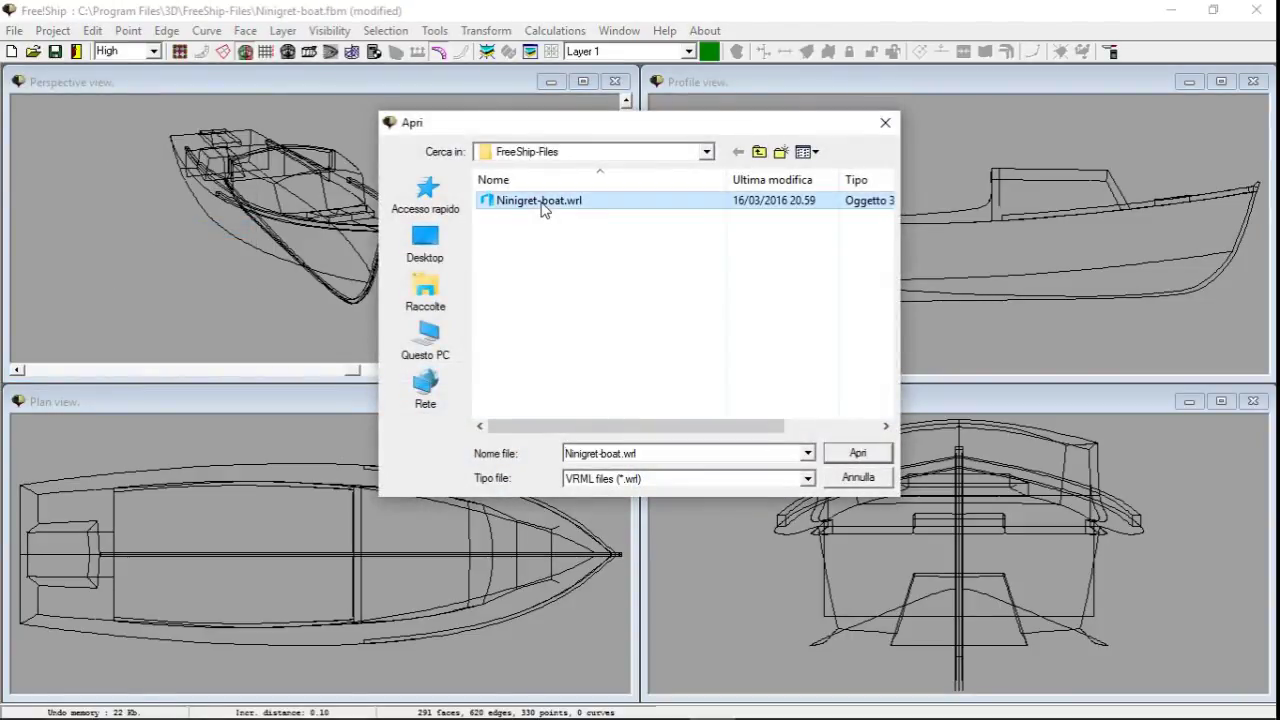
left_click(858, 455)
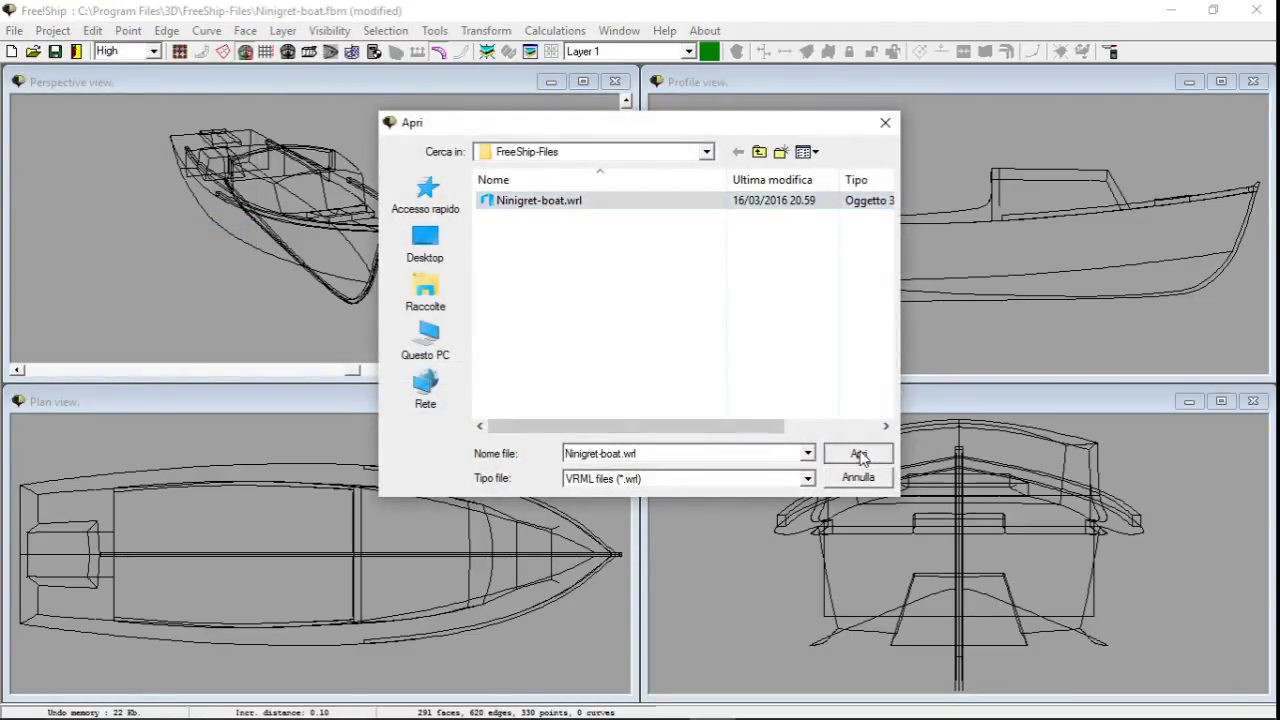
left_click(664, 396)
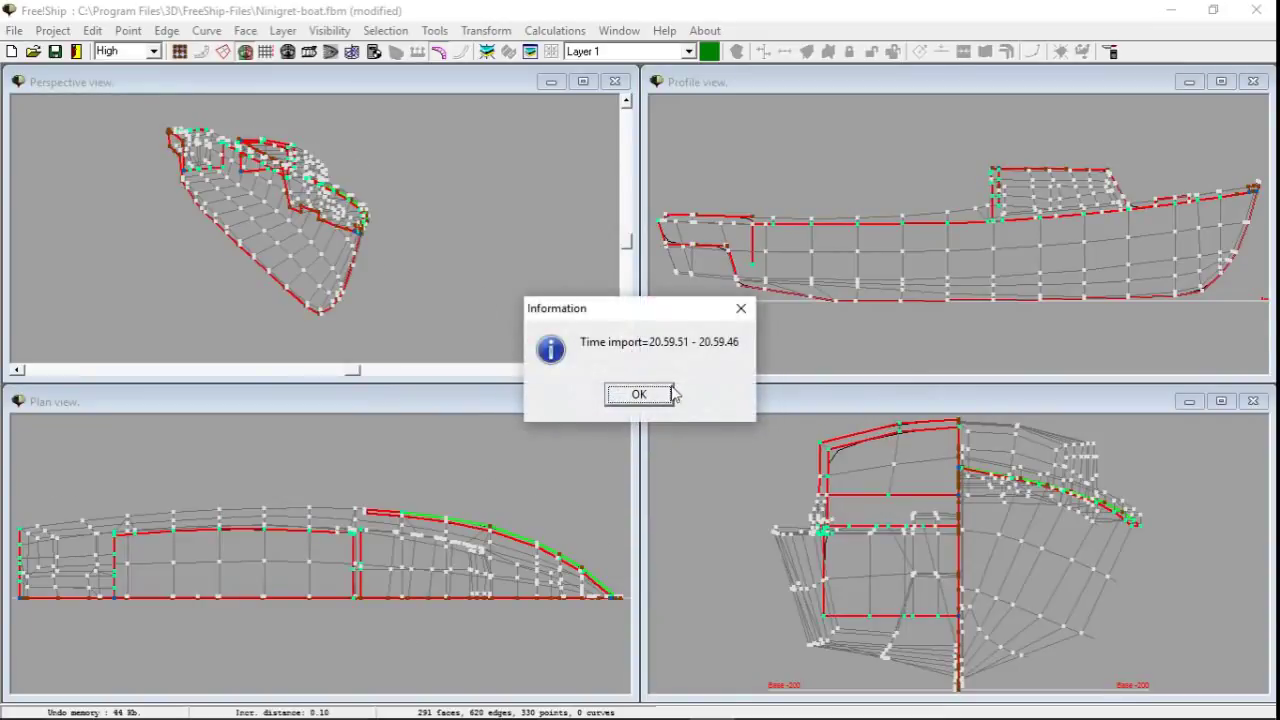
Close the import notice, orbit the perspective view, and turn on reference lines in every view
left_click(652, 396)
left_click_drag(500, 263, 297, 213)
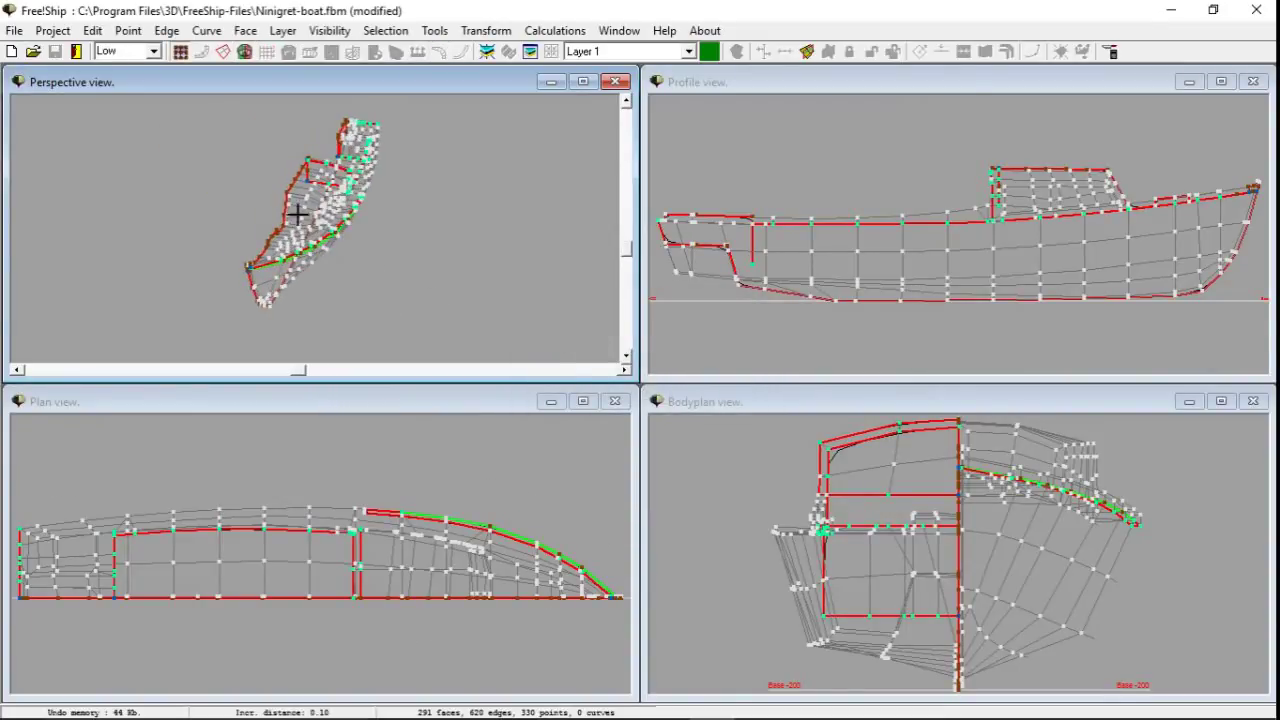
left_click(245, 51)
Set the perspective view to Shade mode, then zoom and orbit around the shaded hull
right_click(438, 238)
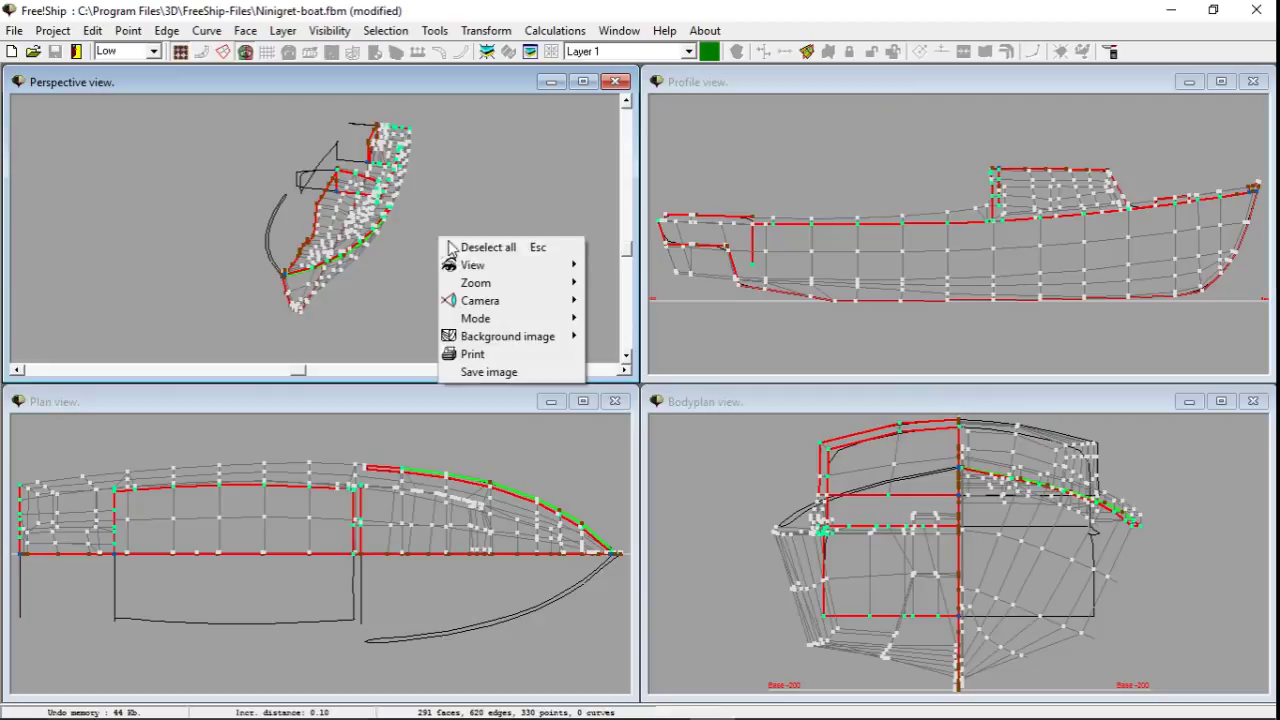
mouse_move(546, 328)
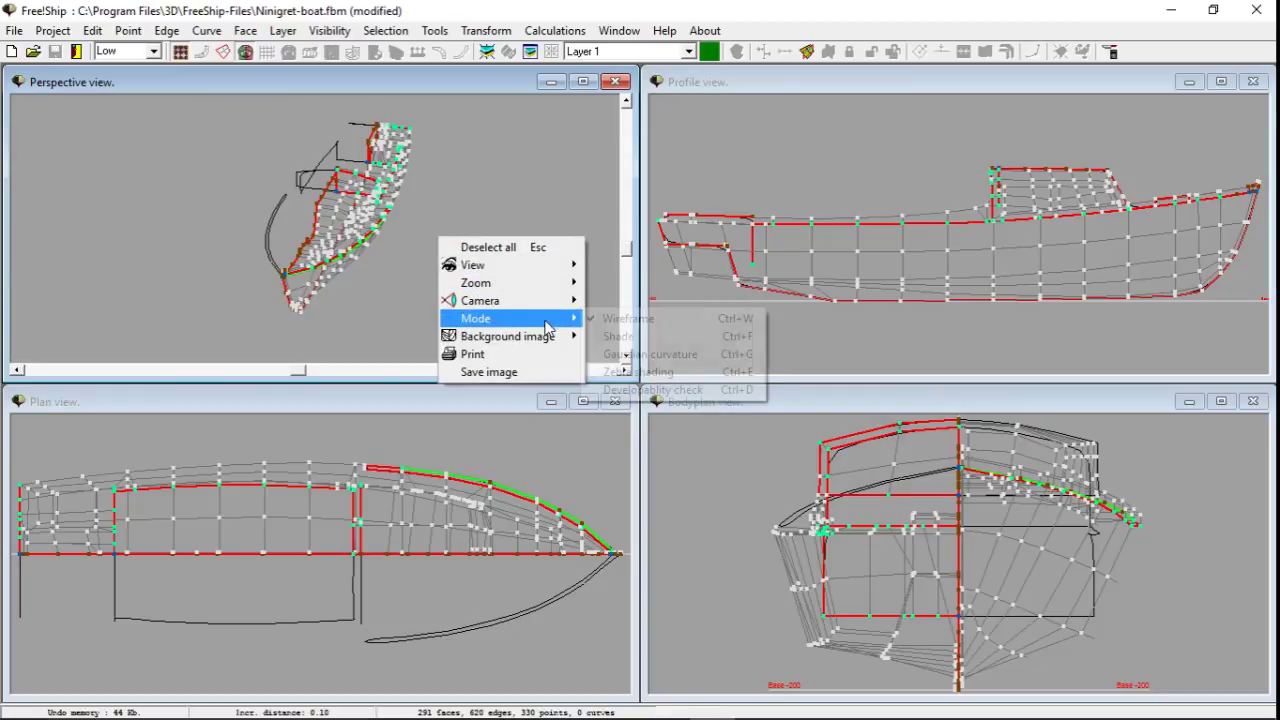
left_click(625, 337)
scroll(457, 260, "up", 5)
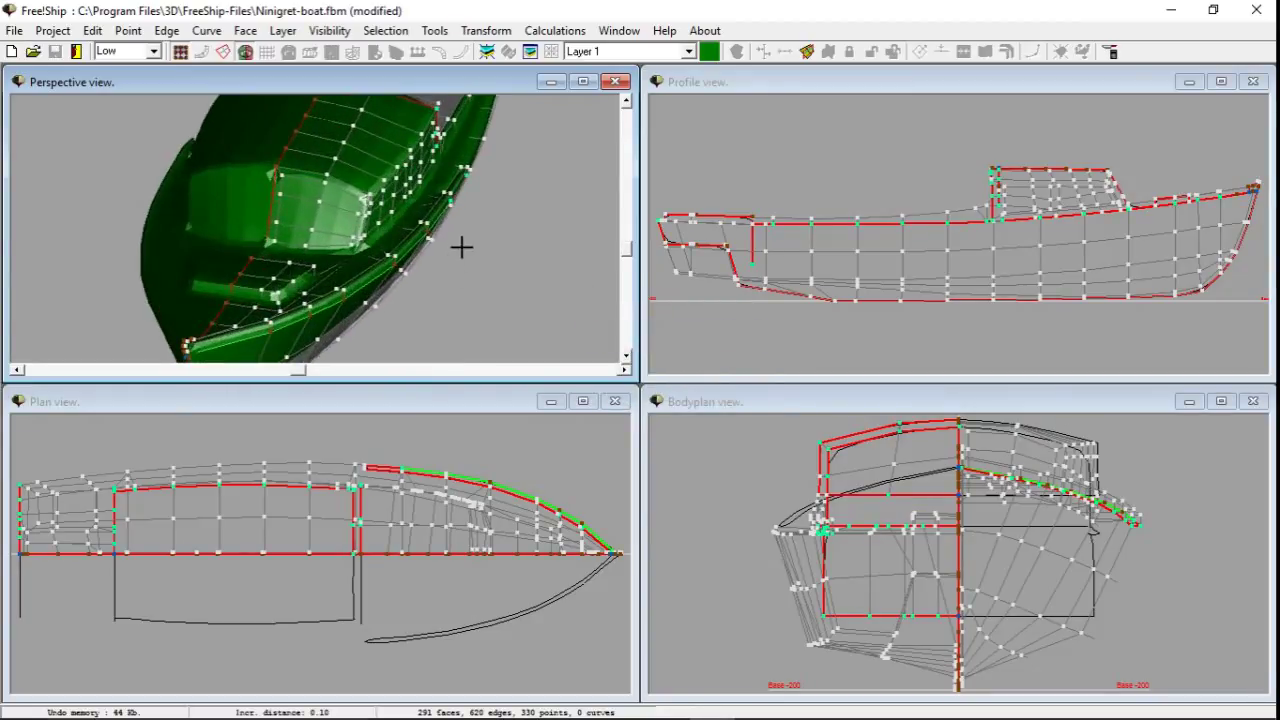
scroll(461, 247, "up", 8)
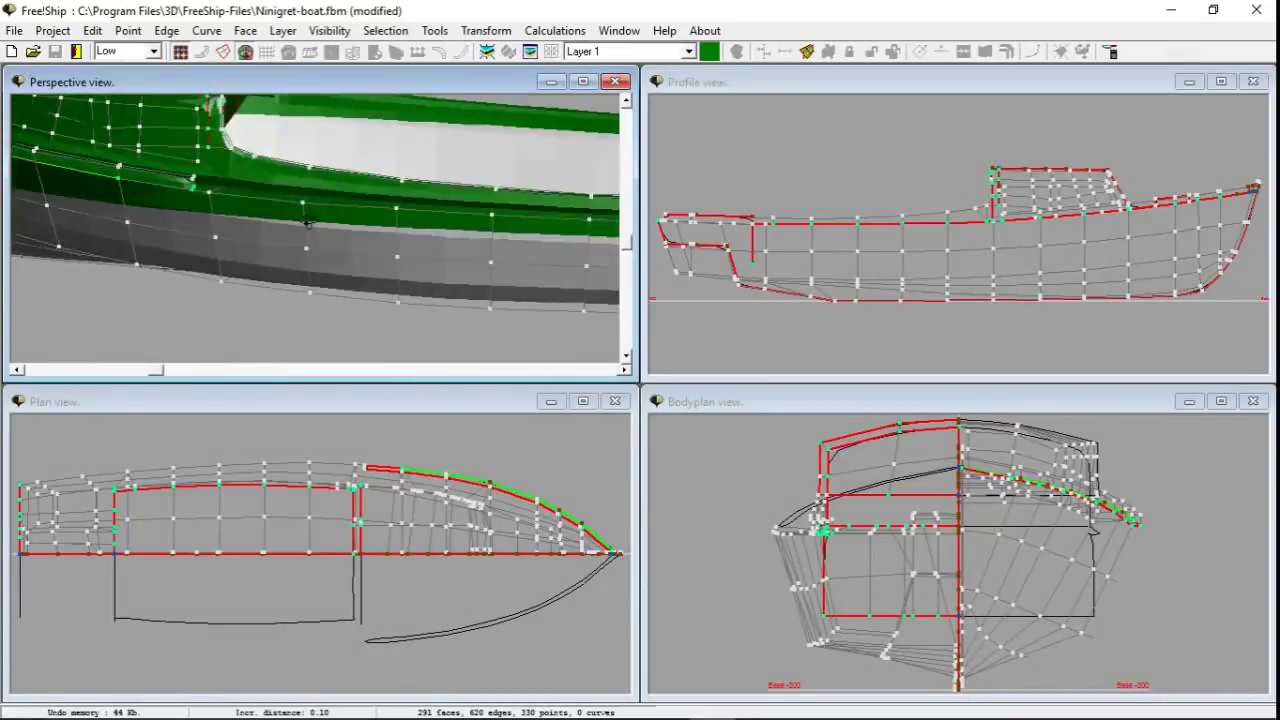
right_click_drag(307, 224, 91, 207)
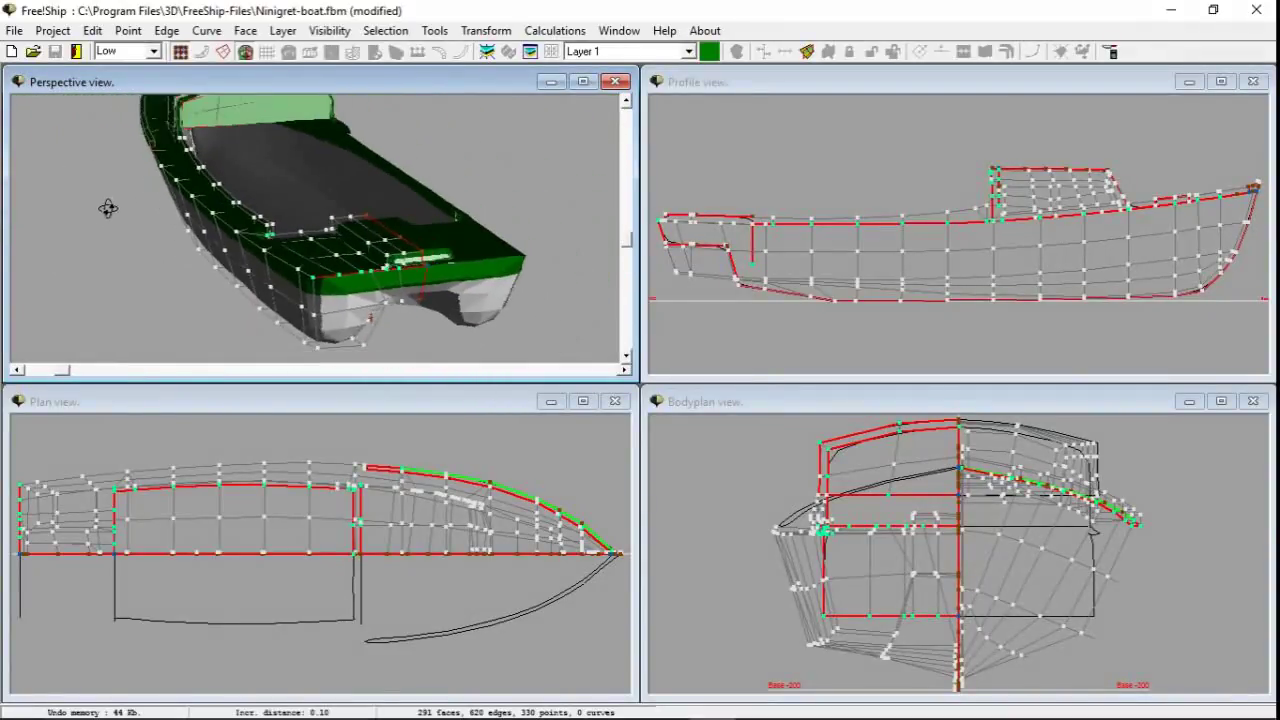
right_click_drag(108, 208, 160, 210)
In Project settings' Main dimensions, enter length 6.7056 and beam 2.52, then clear the draft field
left_click(52, 30)
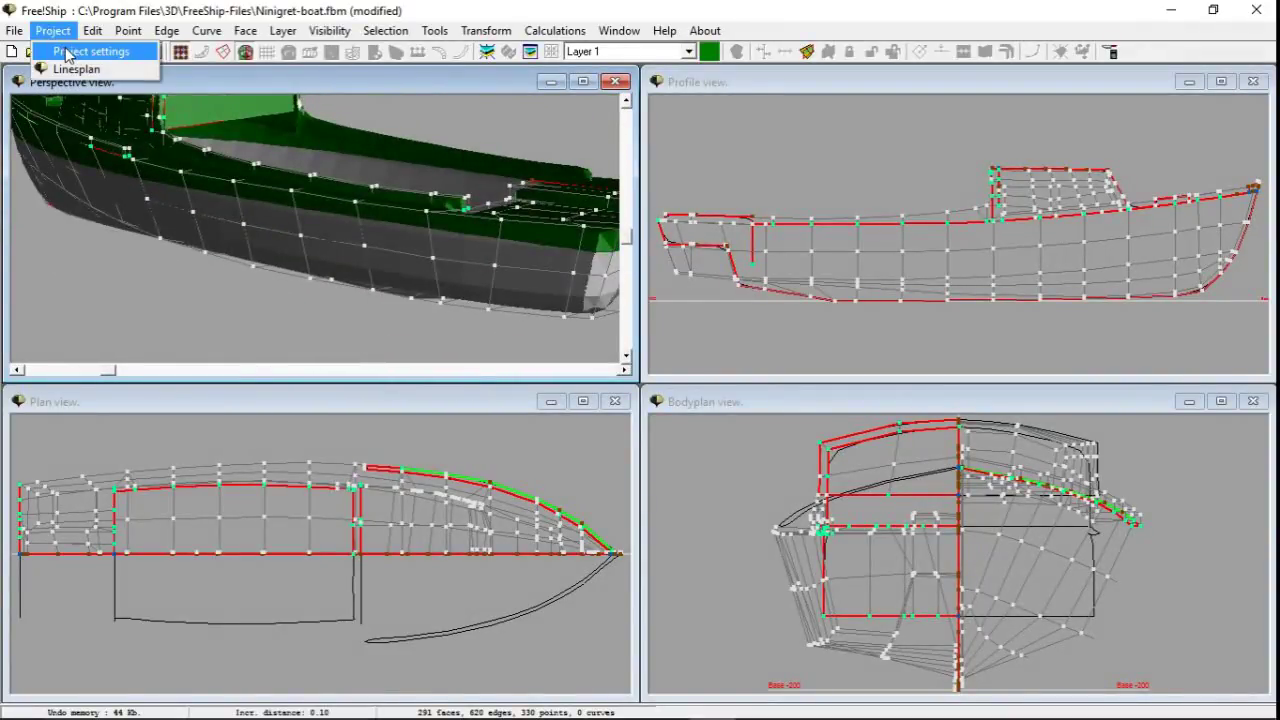
left_click(62, 48)
left_click(466, 215)
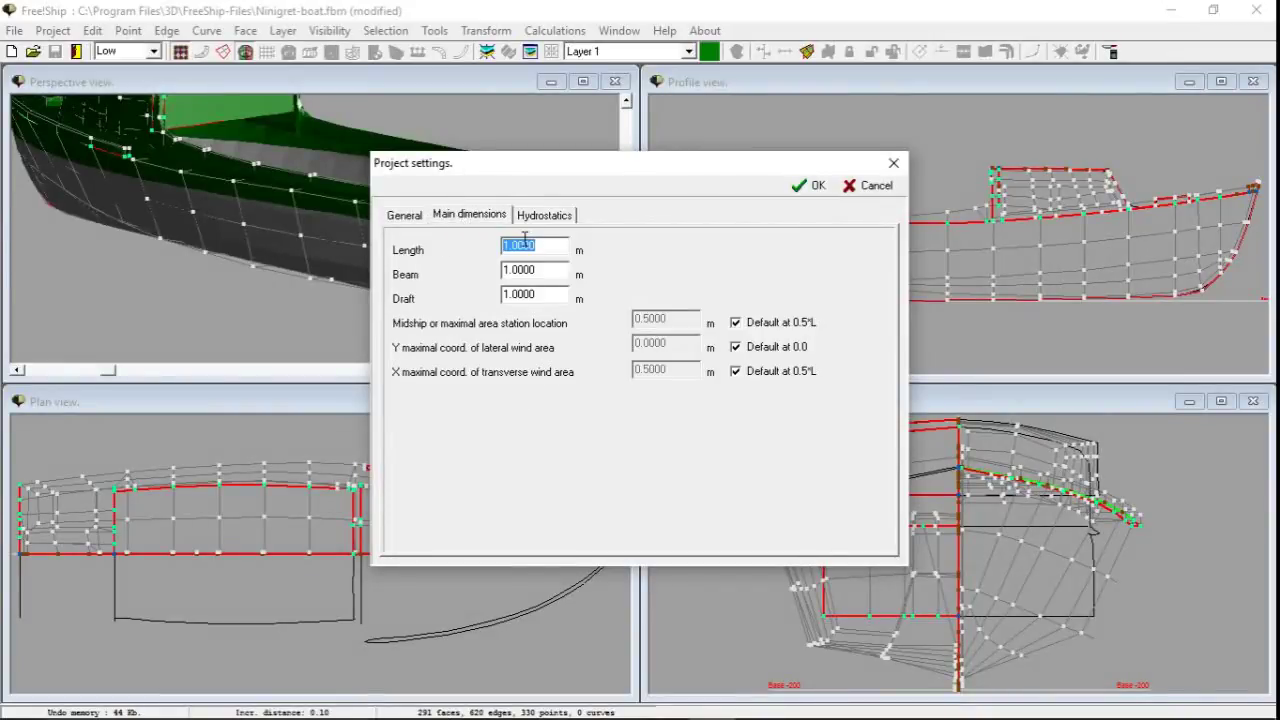
type("6.7056")
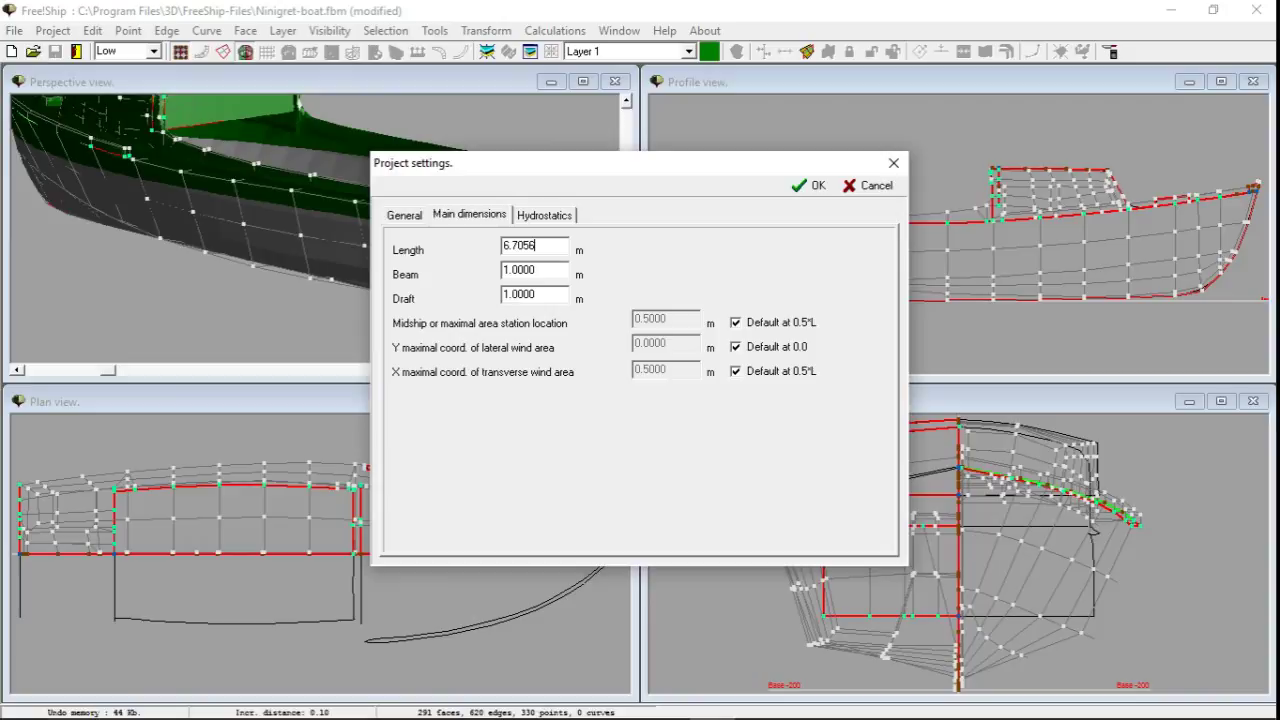
key("Tab")
type("2.52")
key("Tab")
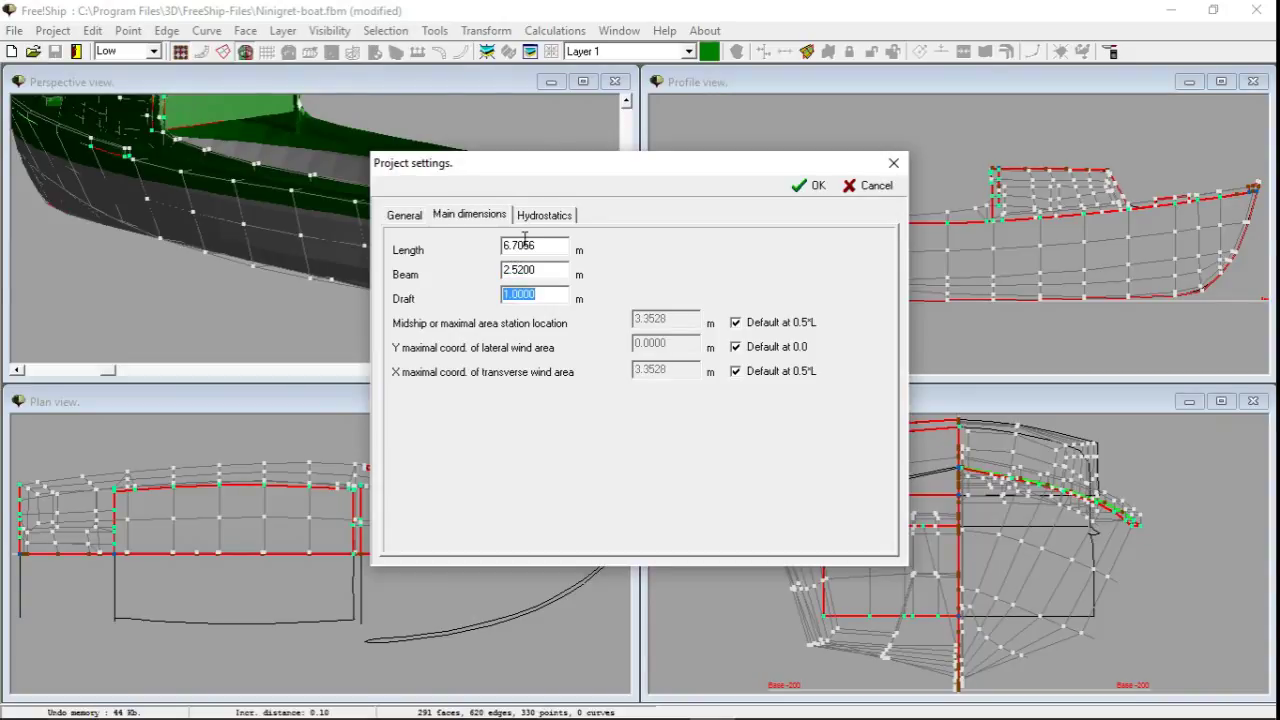
key("BackSpace")
Apply the 0.35 main dimension value and switch the perspective view back to wireframe
type(".35")
left_click(808, 186)
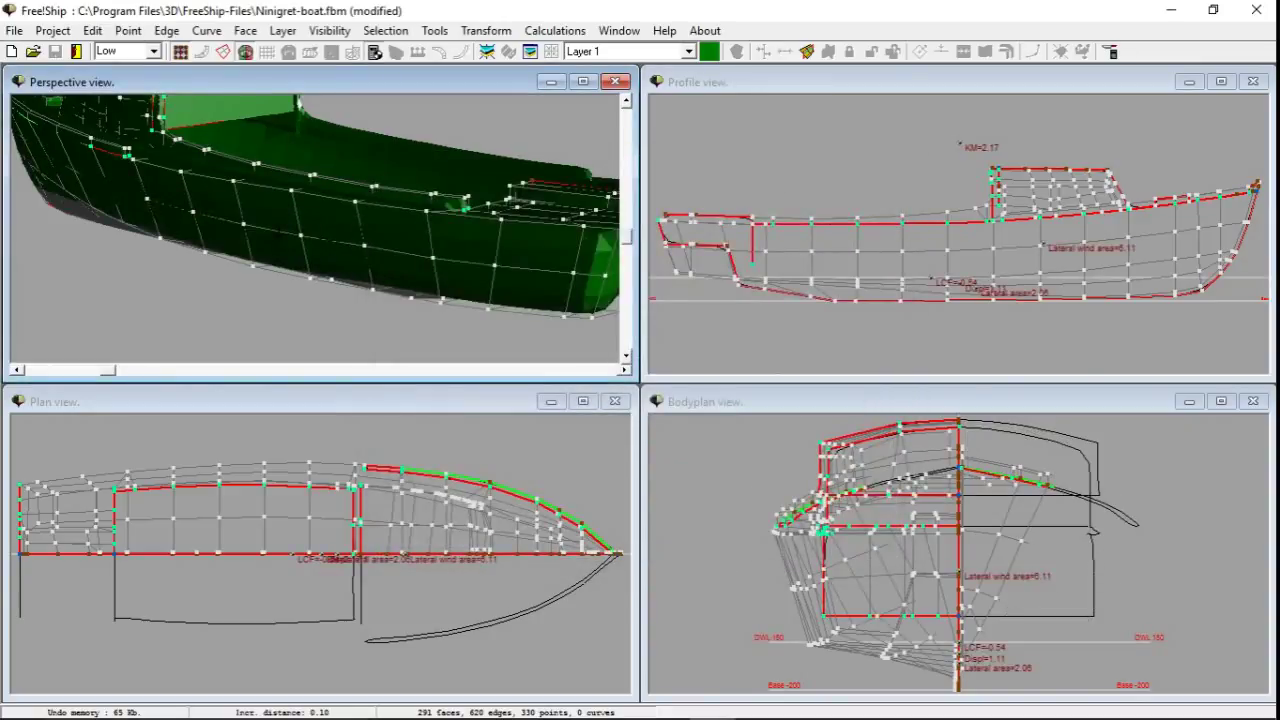
left_click_drag(250, 133, 447, 419)
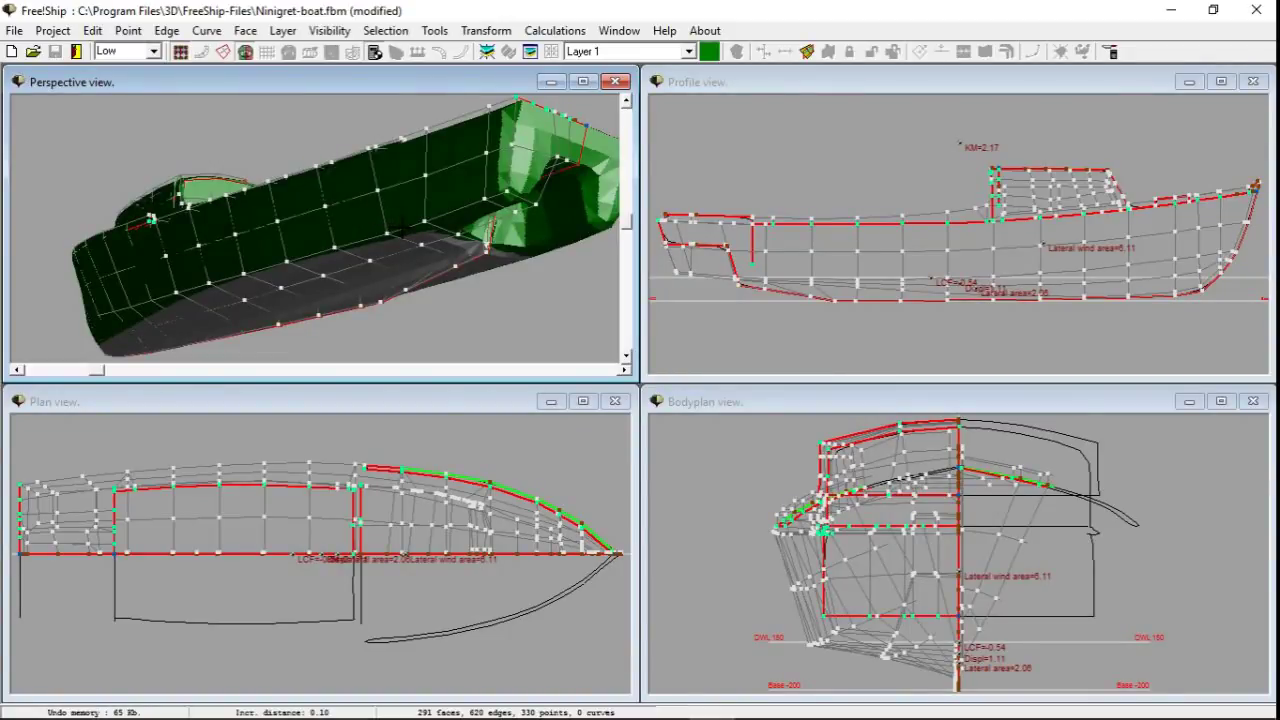
right_click(497, 313)
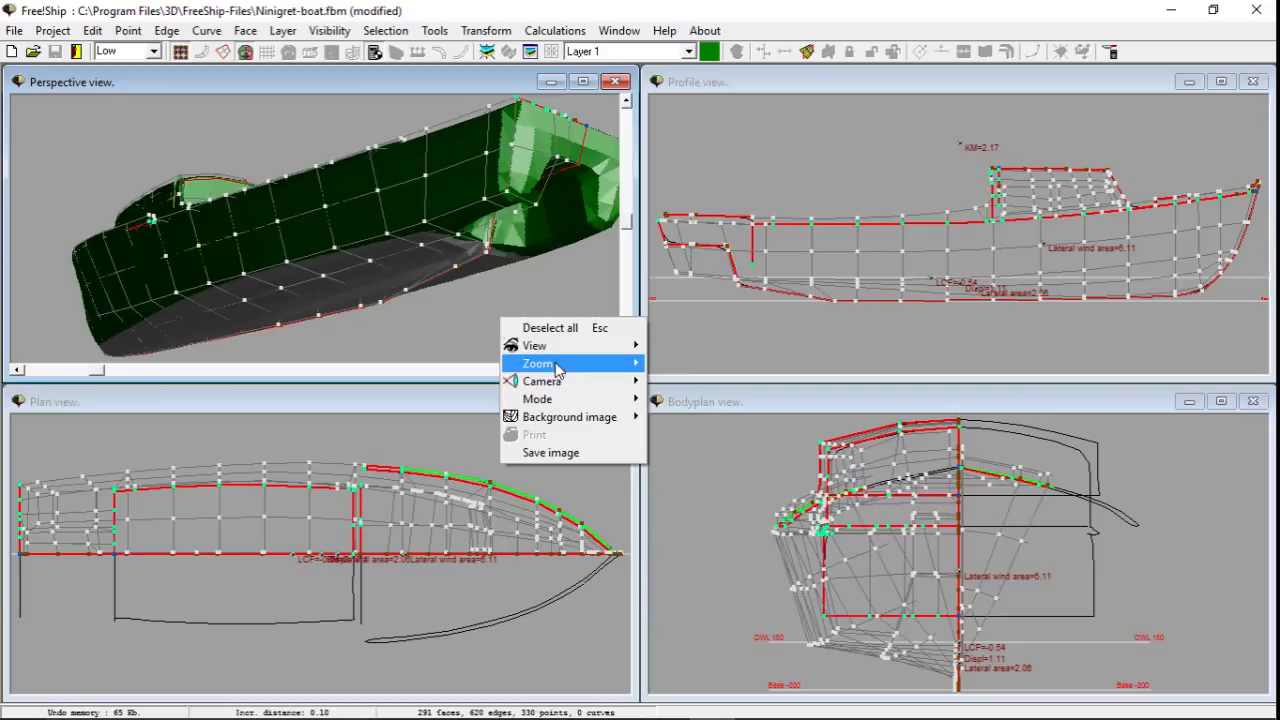
mouse_move(567, 400)
left_click(695, 399)
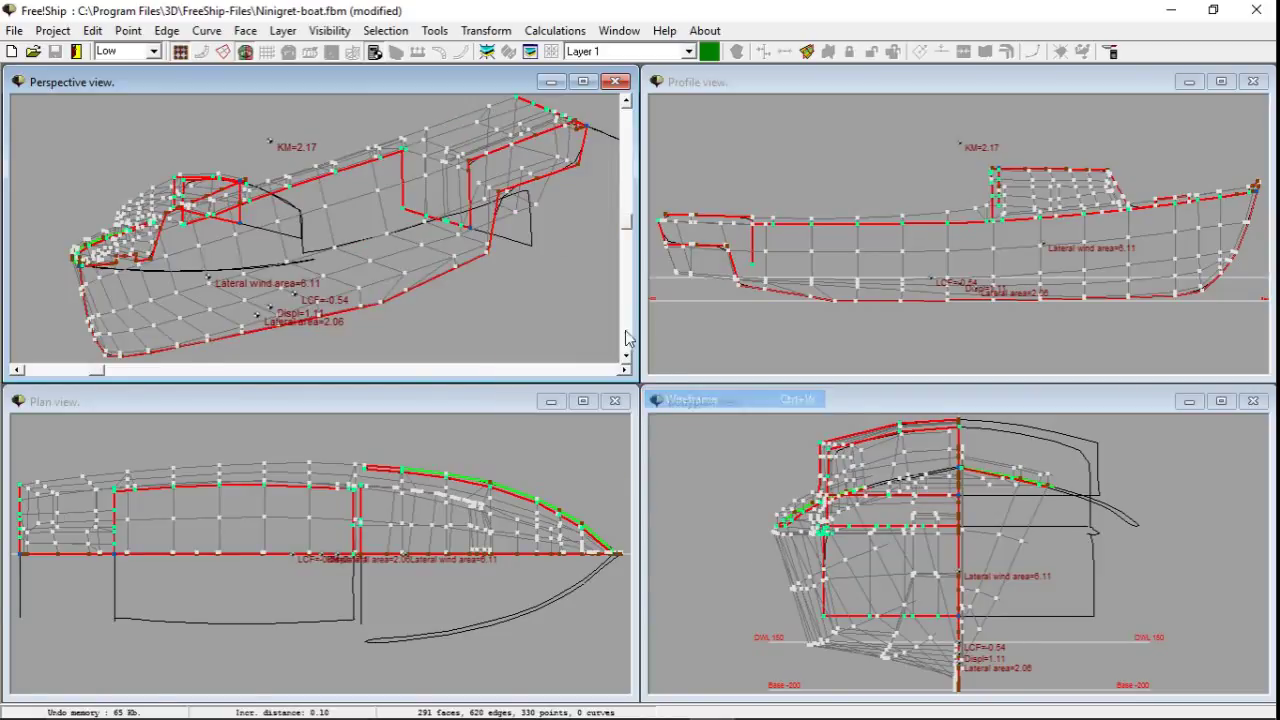
Select keel edges of the hull while orbiting and zooming in toward the bow
left_click_drag(418, 250, 369, 300)
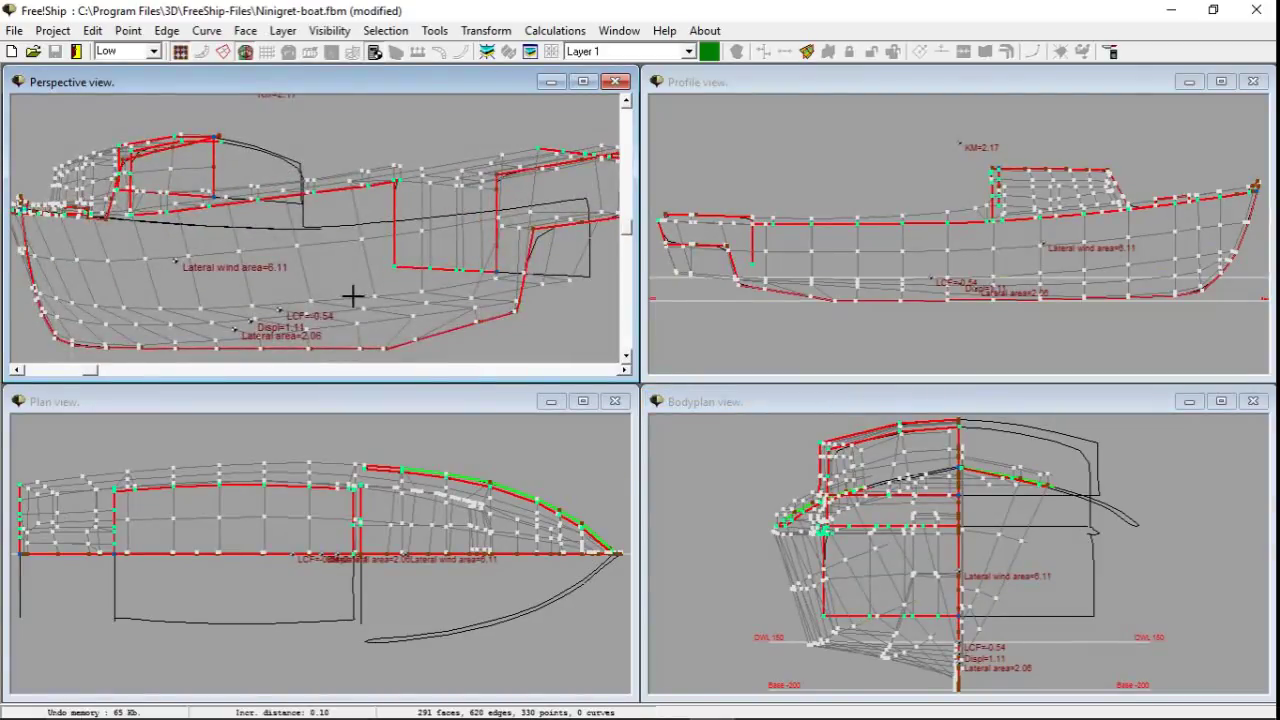
left_click(351, 296)
left_click_drag(320, 237, 258, 217)
left_click(433, 106)
left_click_drag(111, 237, 133, 261)
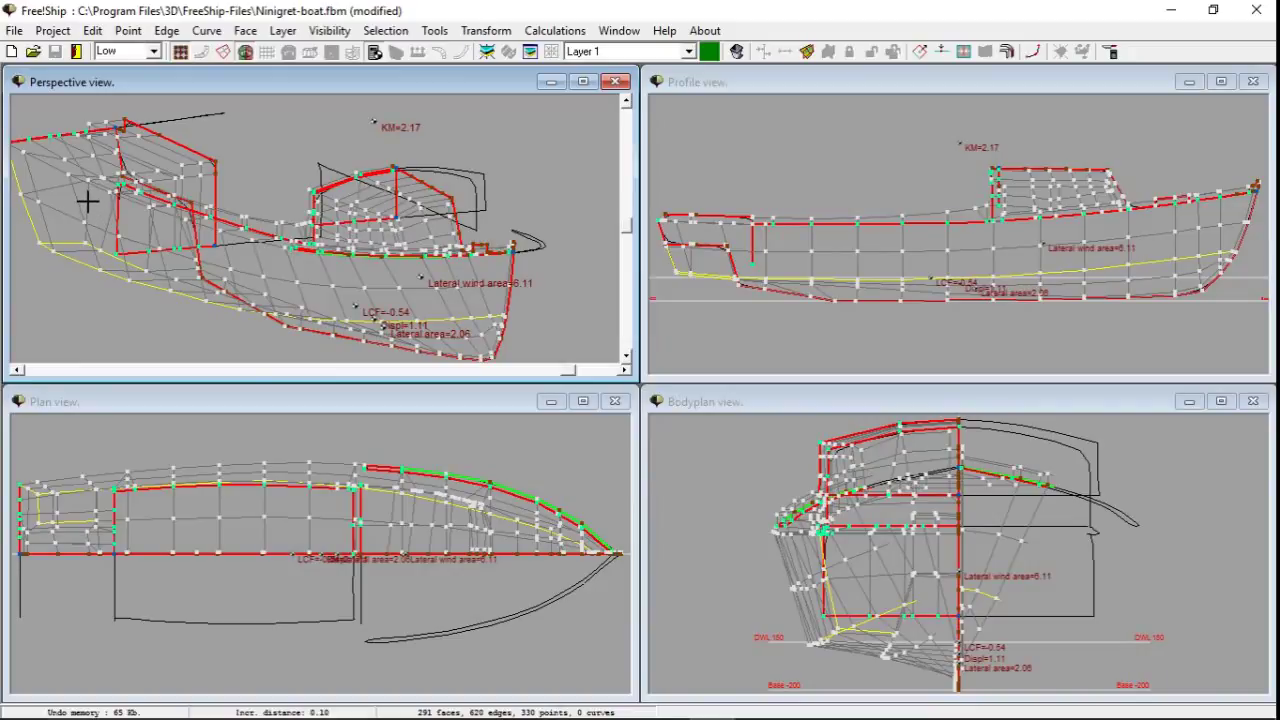
left_click_drag(87, 200, 222, 243)
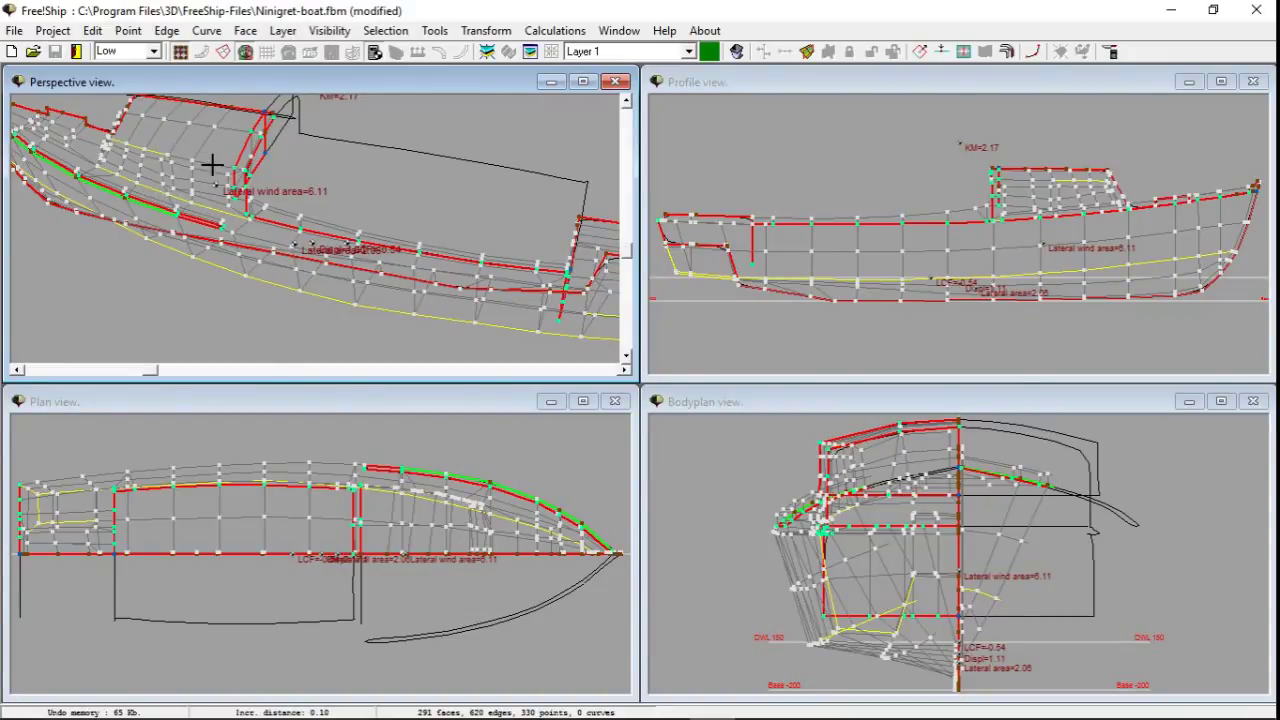
left_click_drag(212, 183, 377, 189)
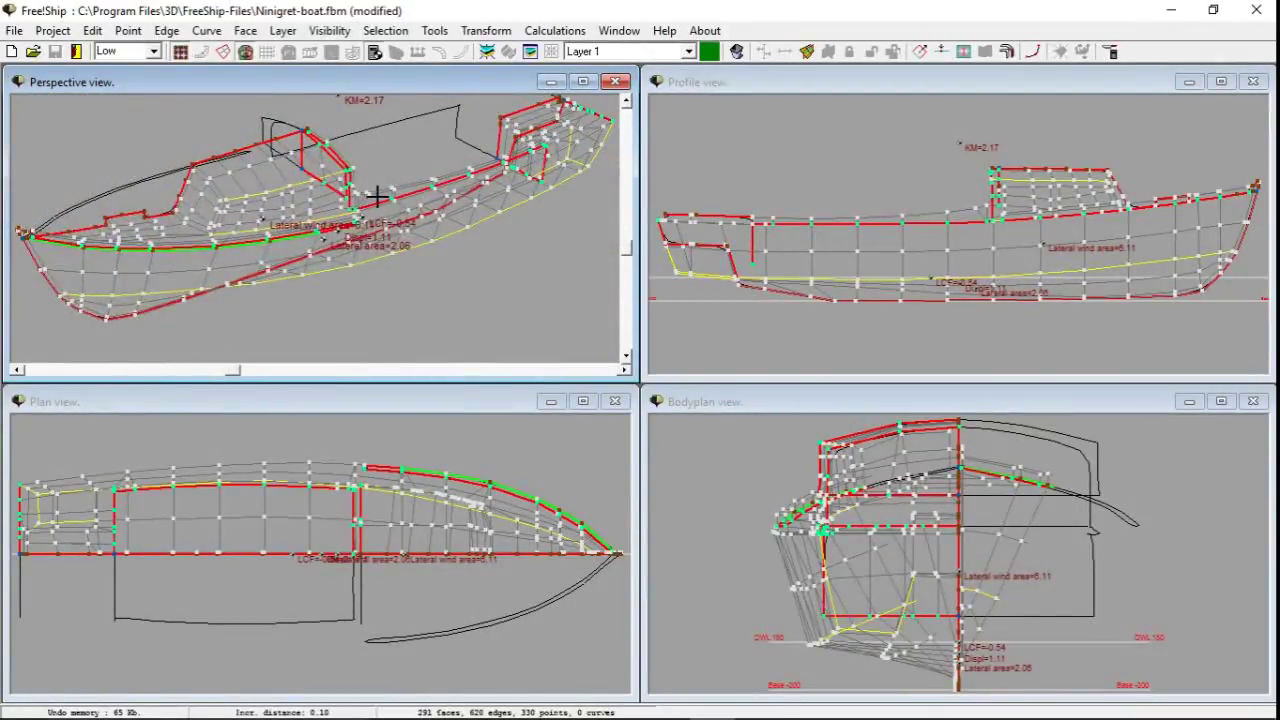
scroll(232, 240, "up", 6)
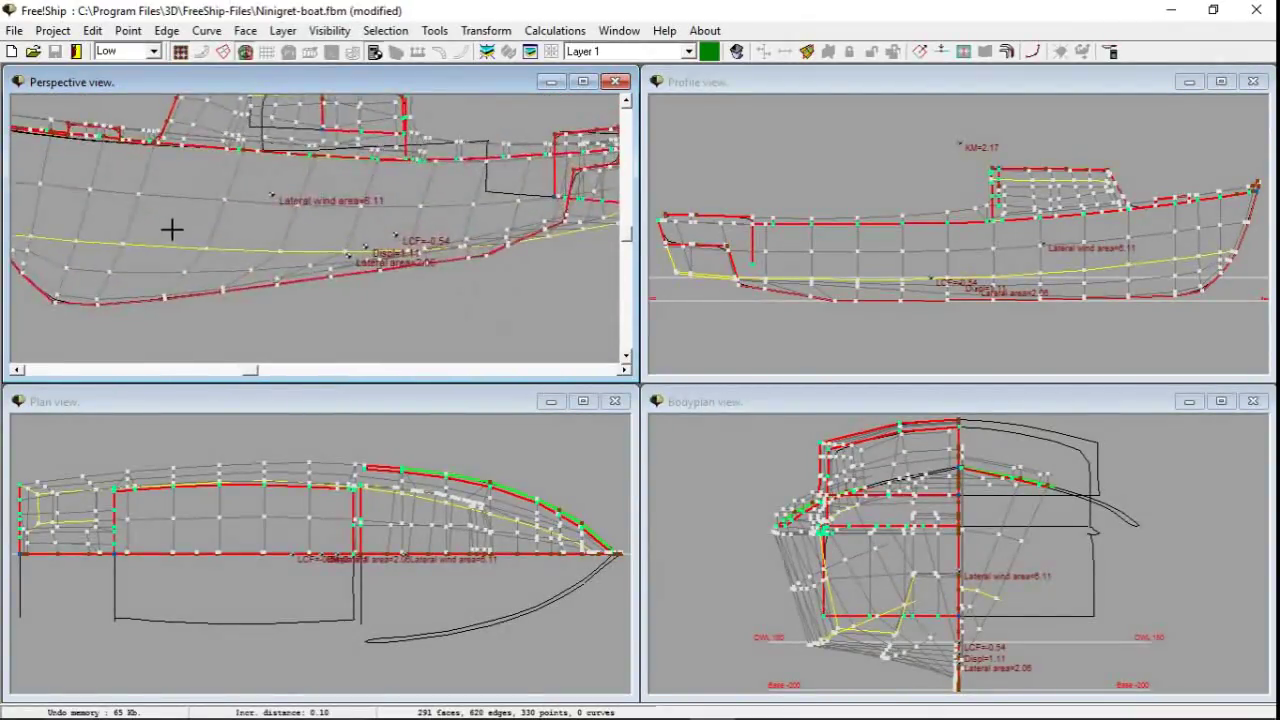
left_click_drag(171, 229, 276, 270)
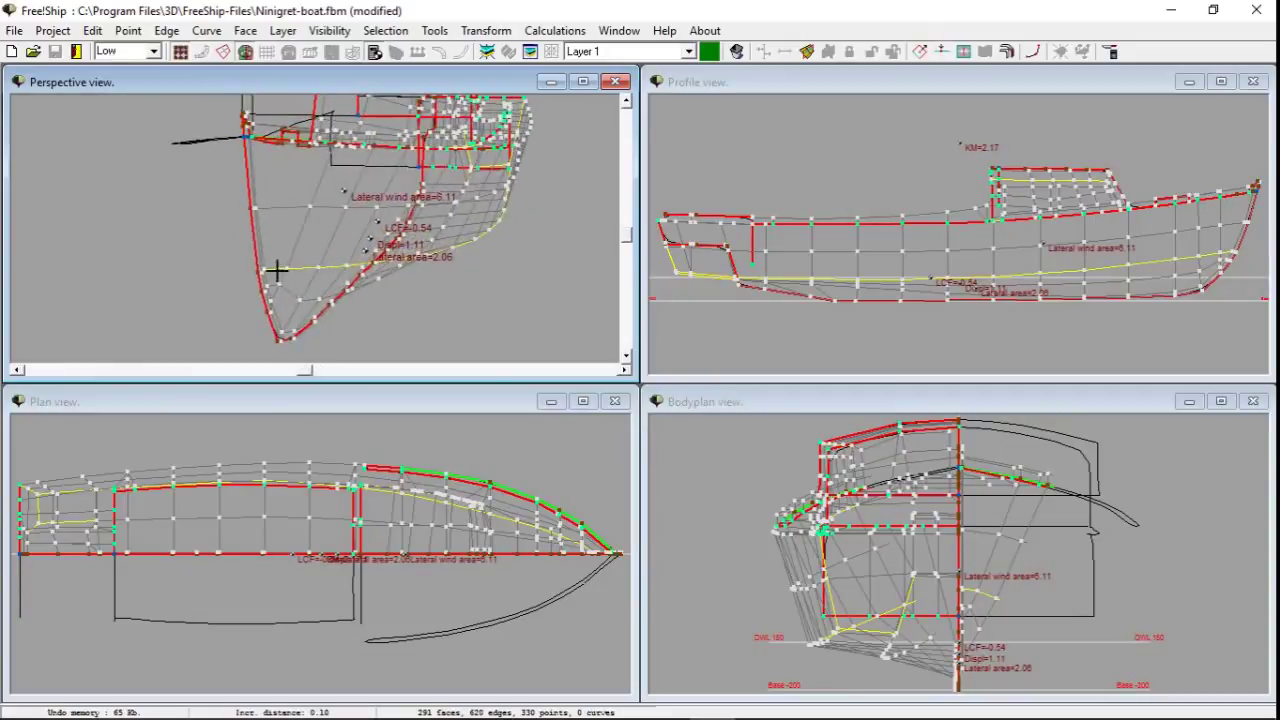
scroll(231, 263, "up", 8)
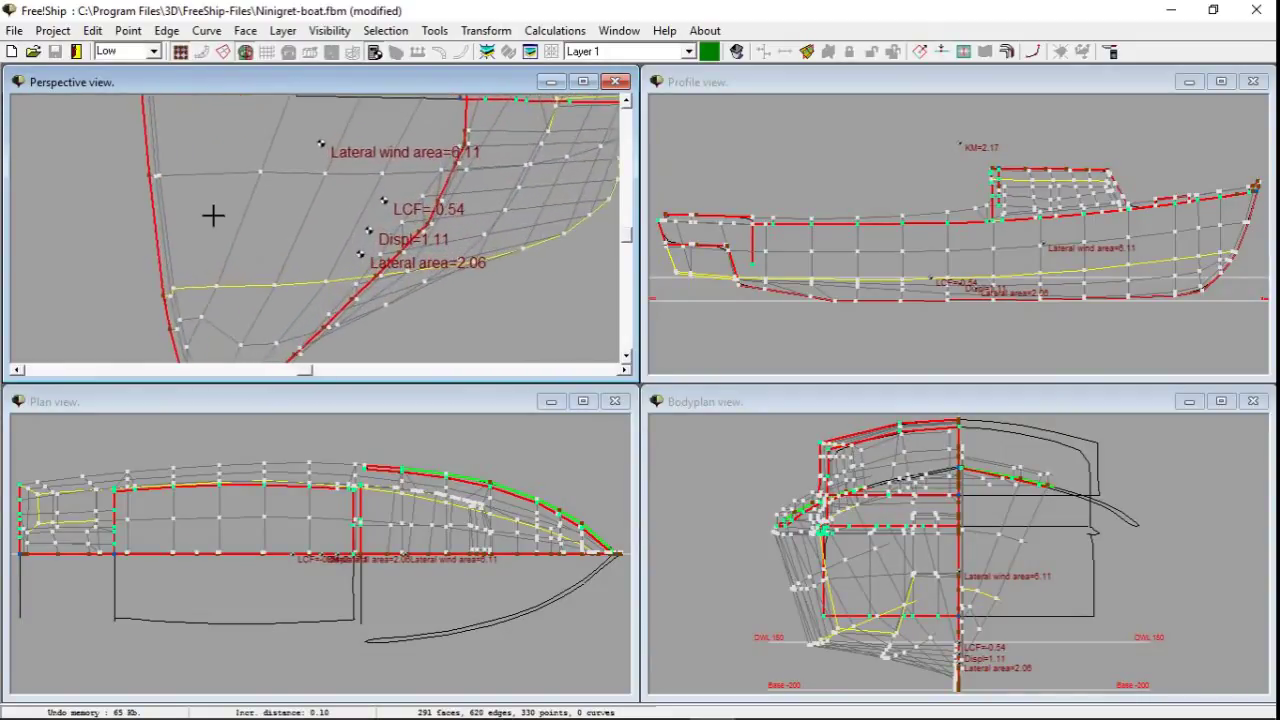
Crease the selected keel edges with Edge > Crease
left_click(166, 292)
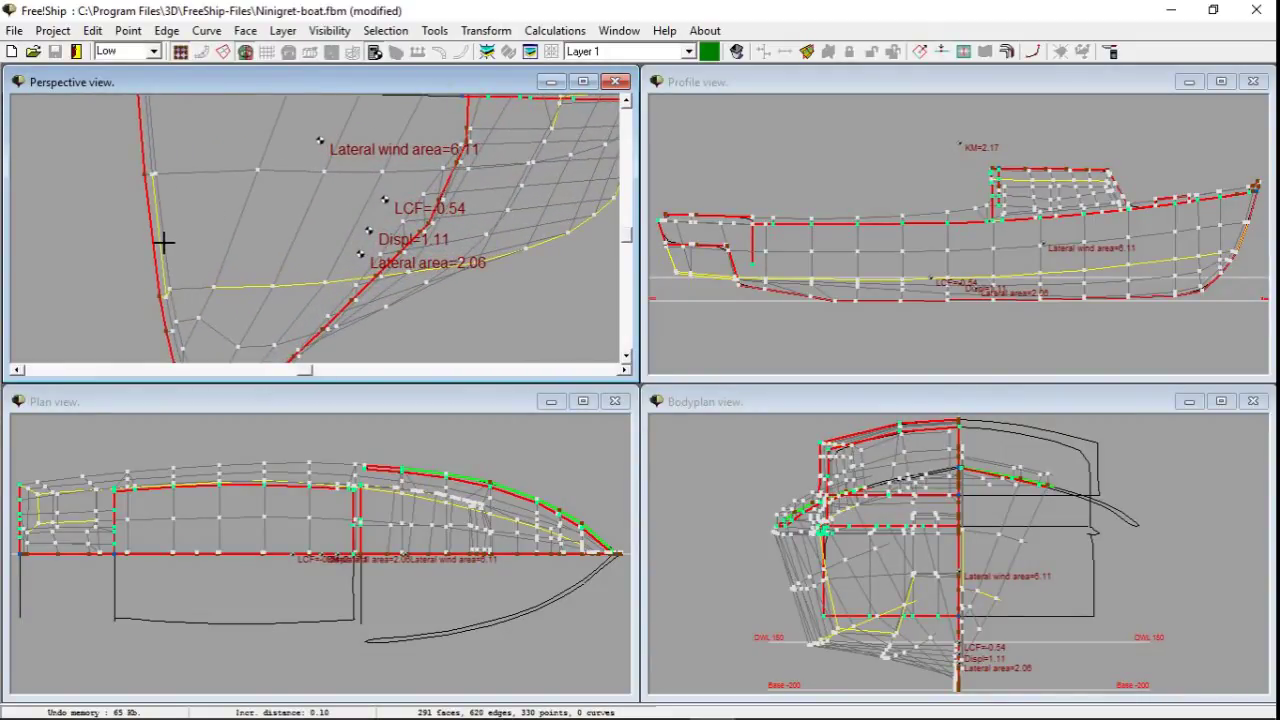
left_click(160, 246)
scroll(150, 270, "up", 6)
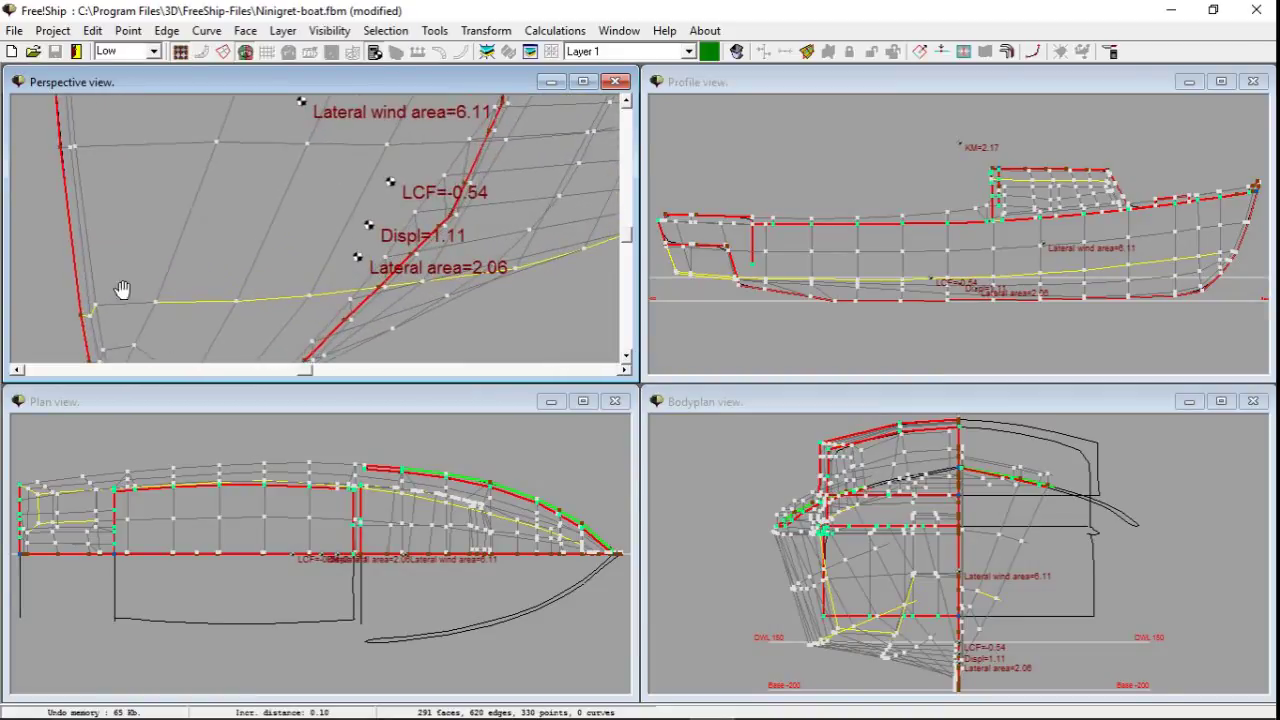
scroll(94, 208, "up", 1)
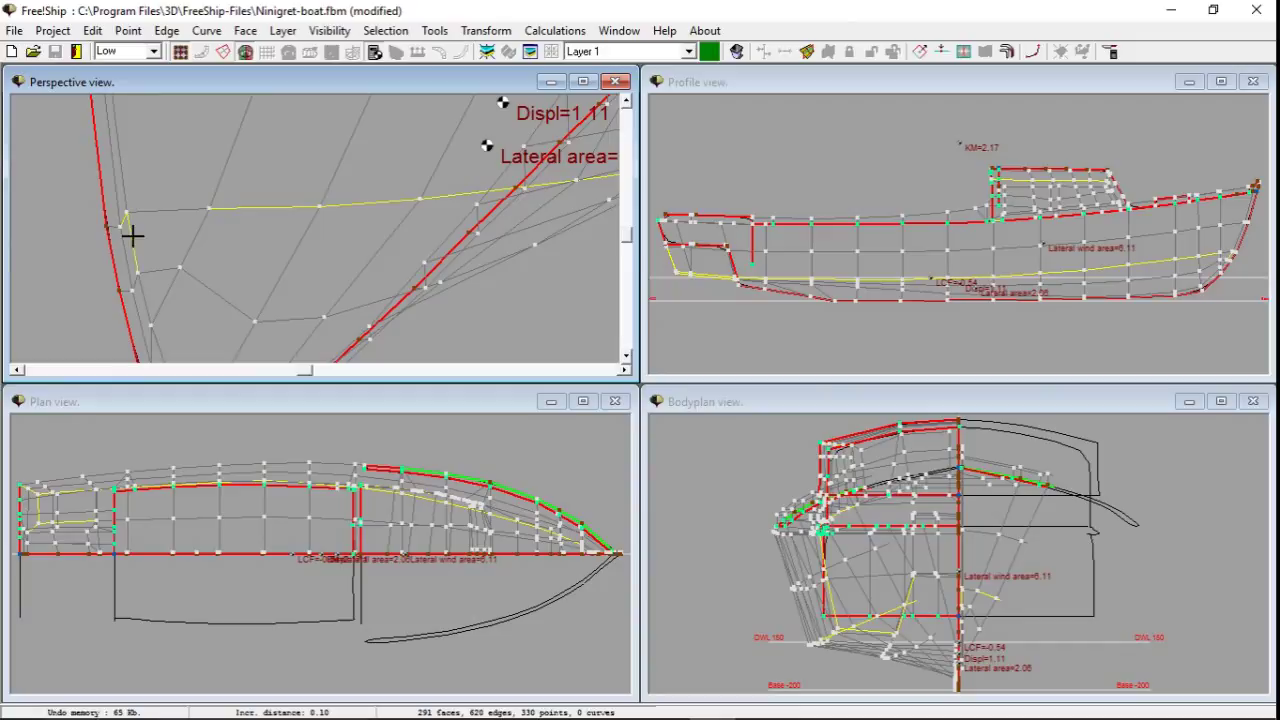
left_click(120, 219)
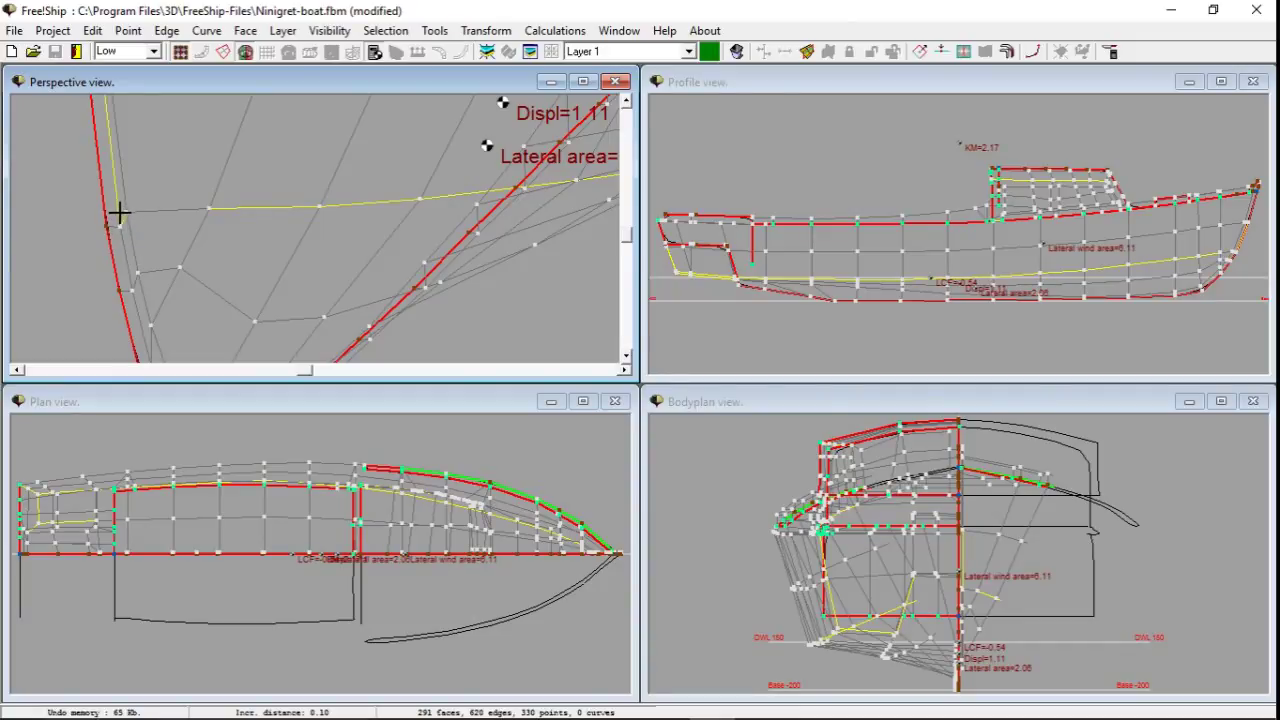
left_click(120, 214)
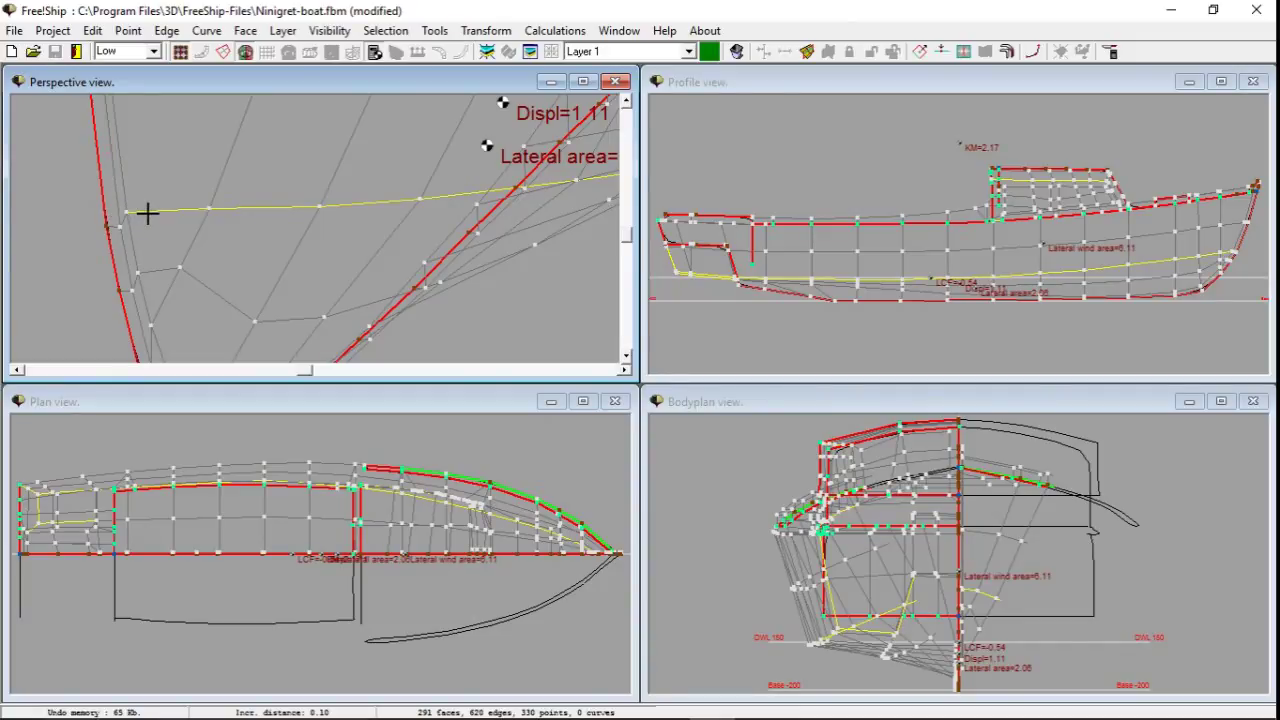
left_click(166, 30)
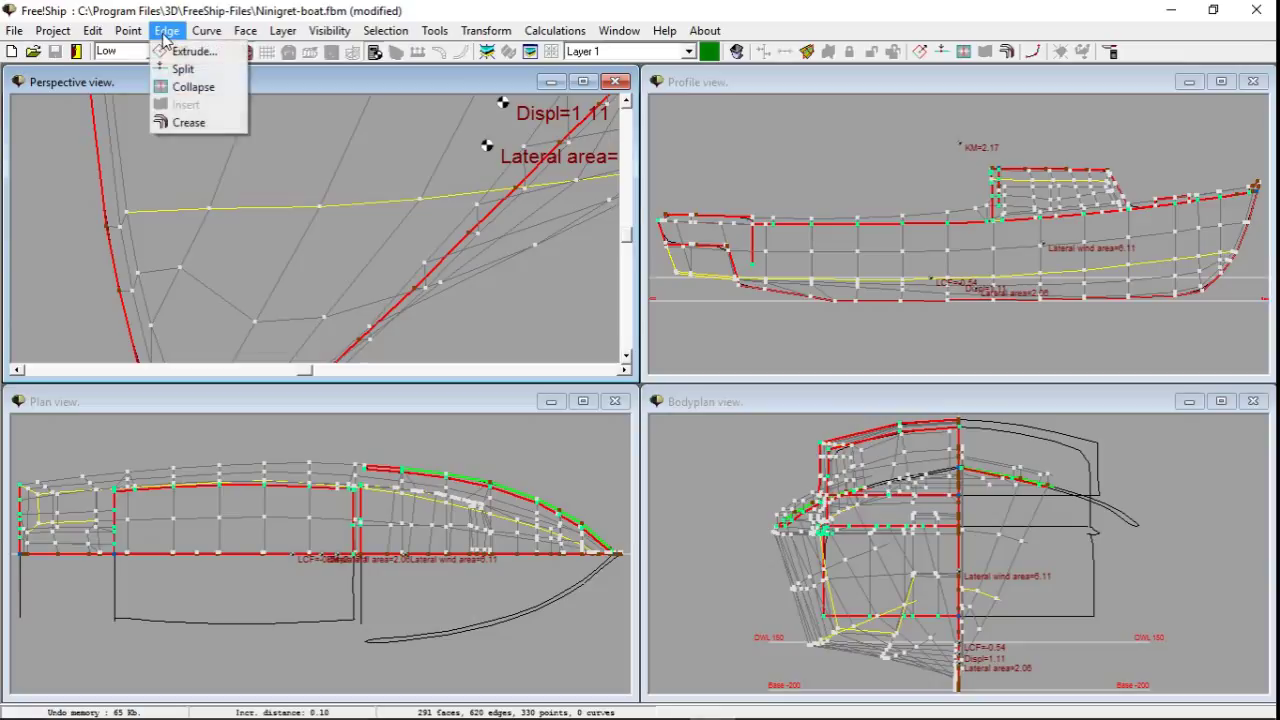
left_click(190, 120)
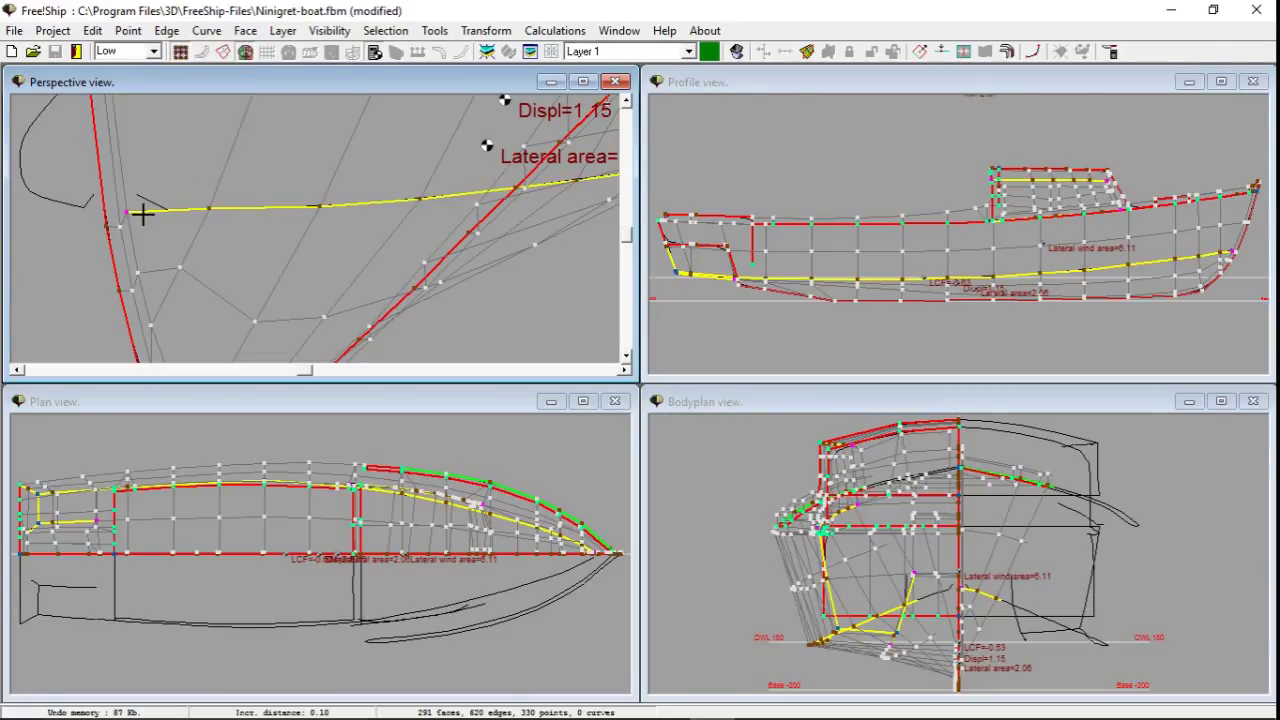
Select the stem edges near the bow and crease them as well
left_click(124, 177)
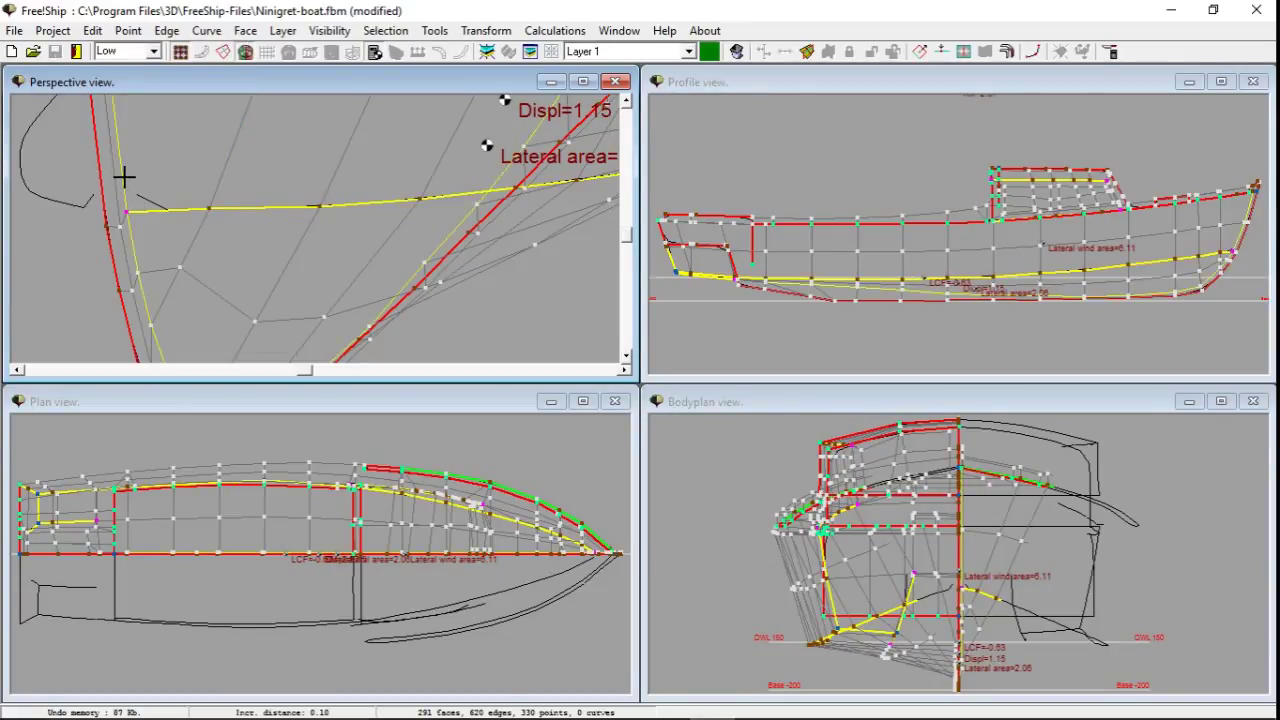
key("Escape")
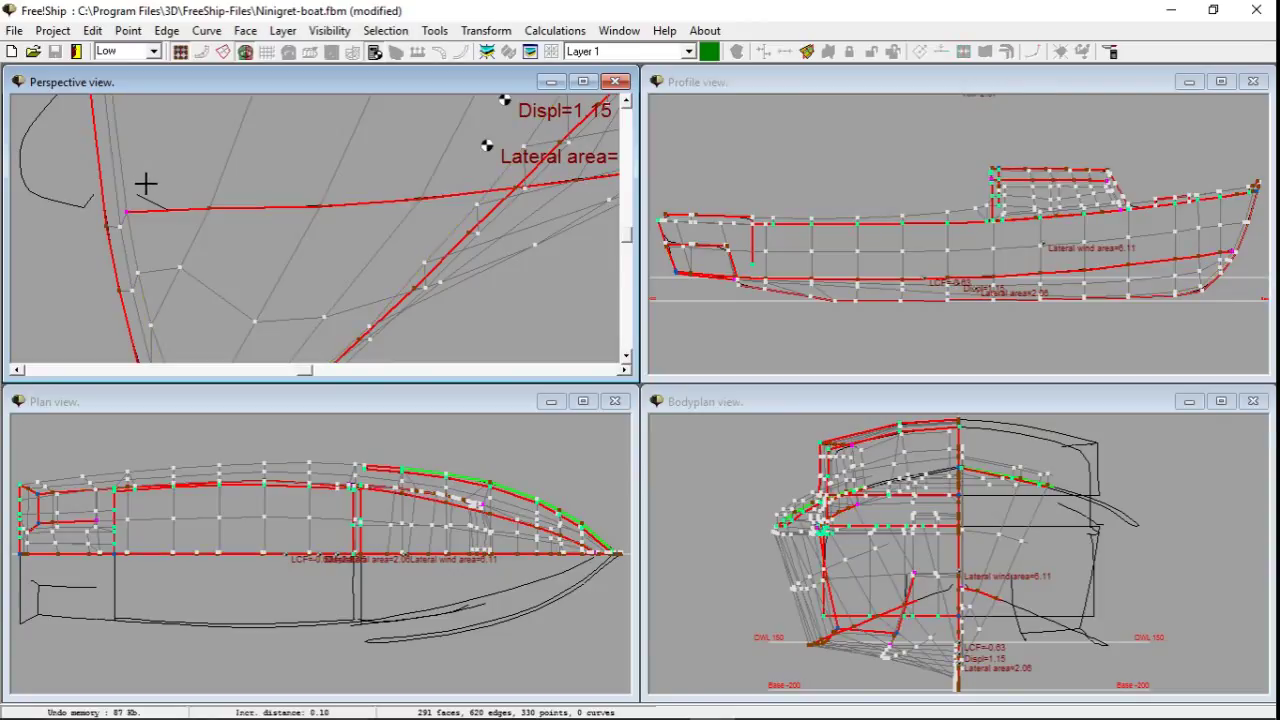
left_click(124, 178)
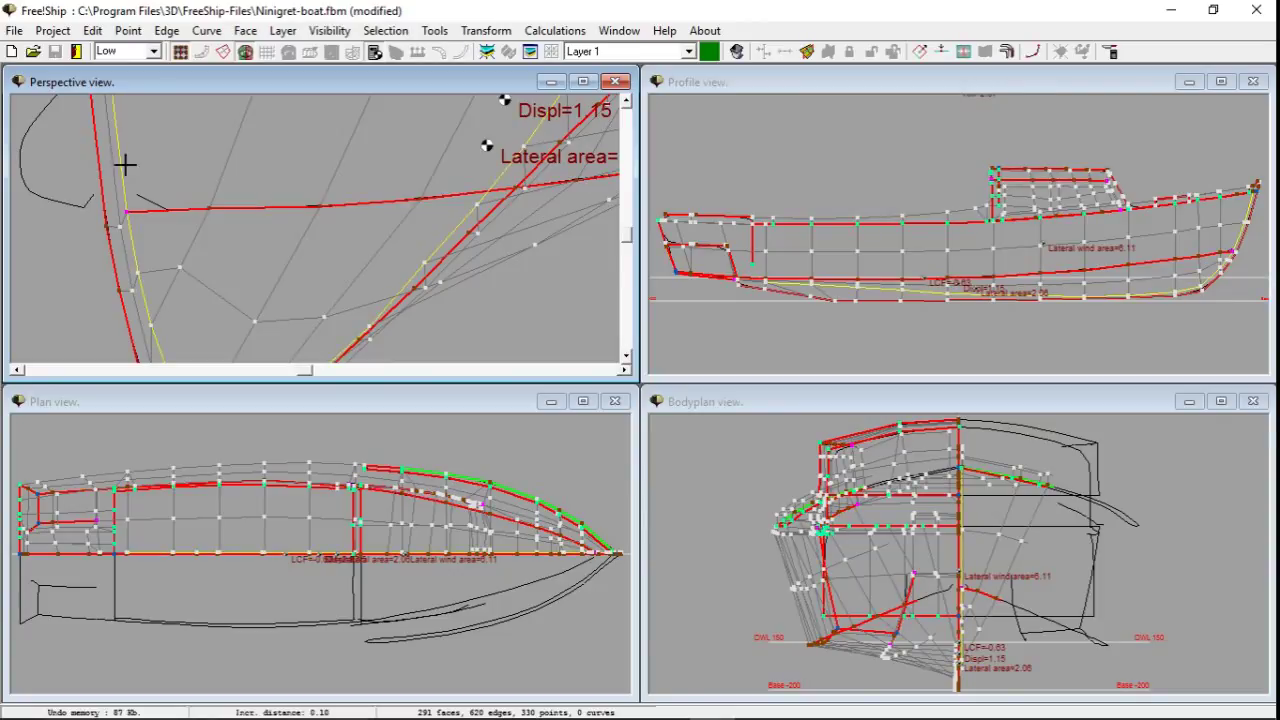
left_click(166, 30)
left_click(190, 122)
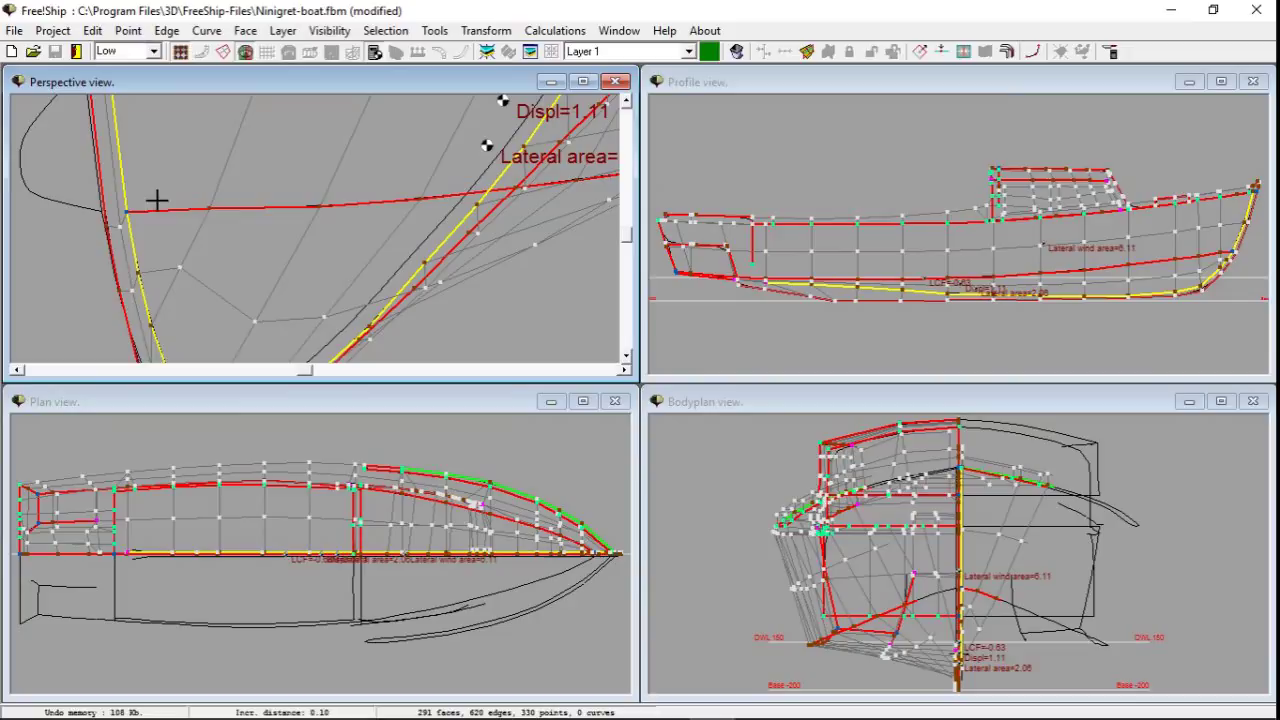
left_click(120, 204)
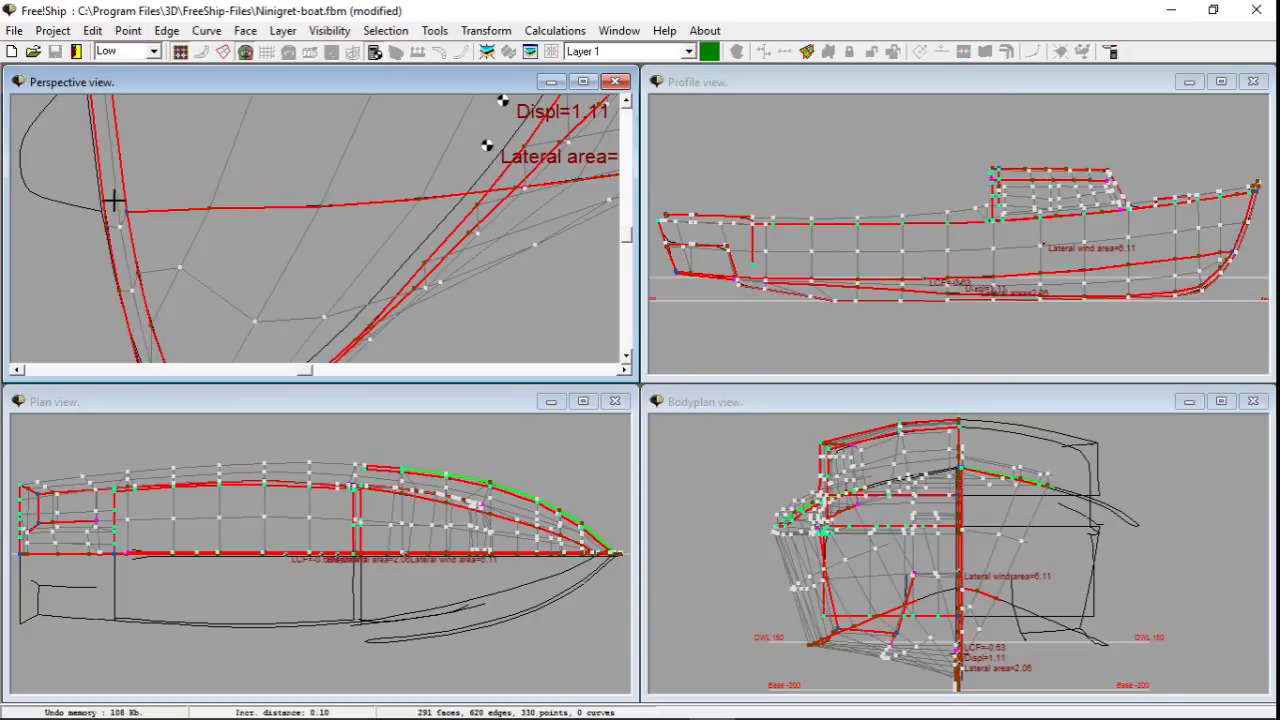
left_click(92, 30)
mouse_move(130, 33)
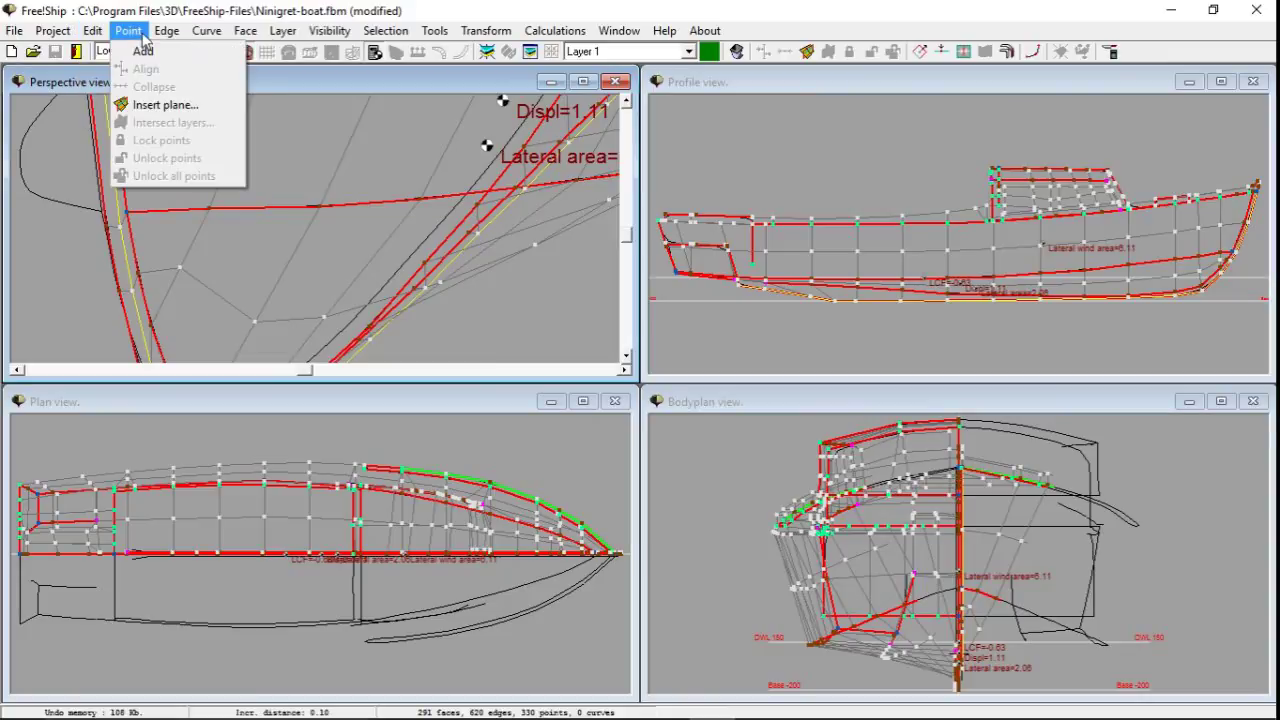
left_click(186, 122)
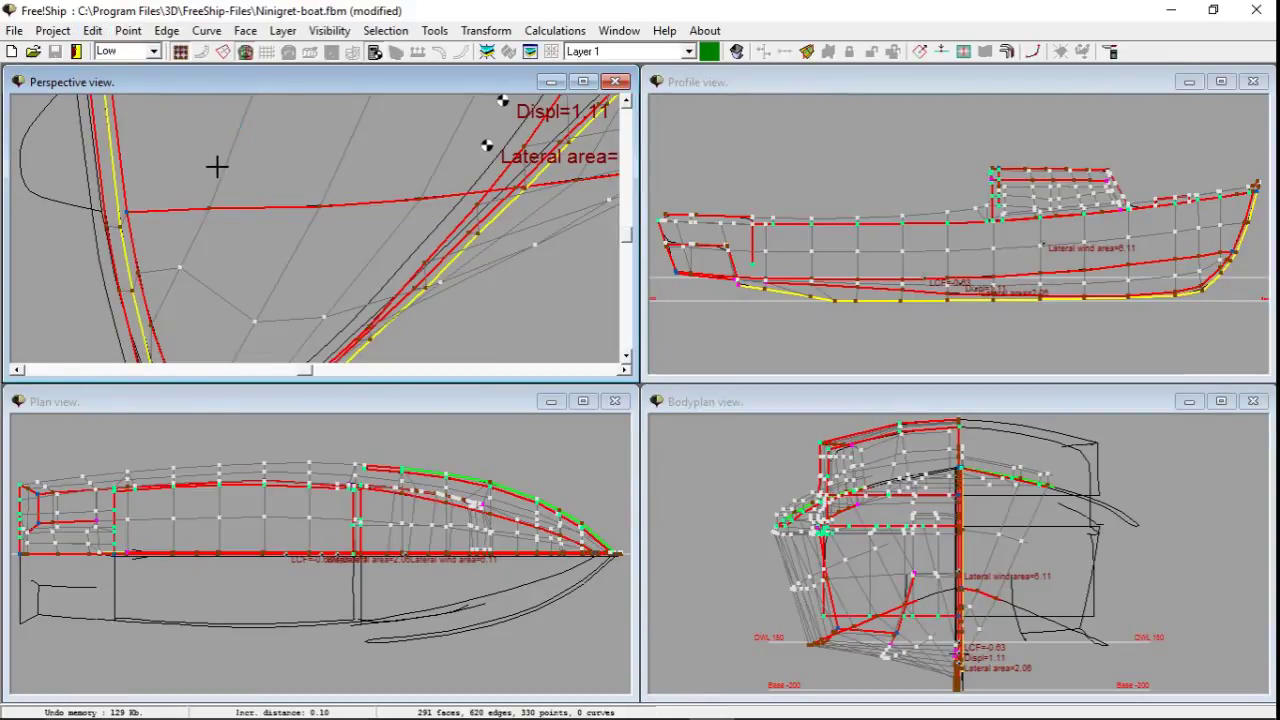
Render the creased hull shaded in perspective and hide the control net in all views
left_click(245, 52)
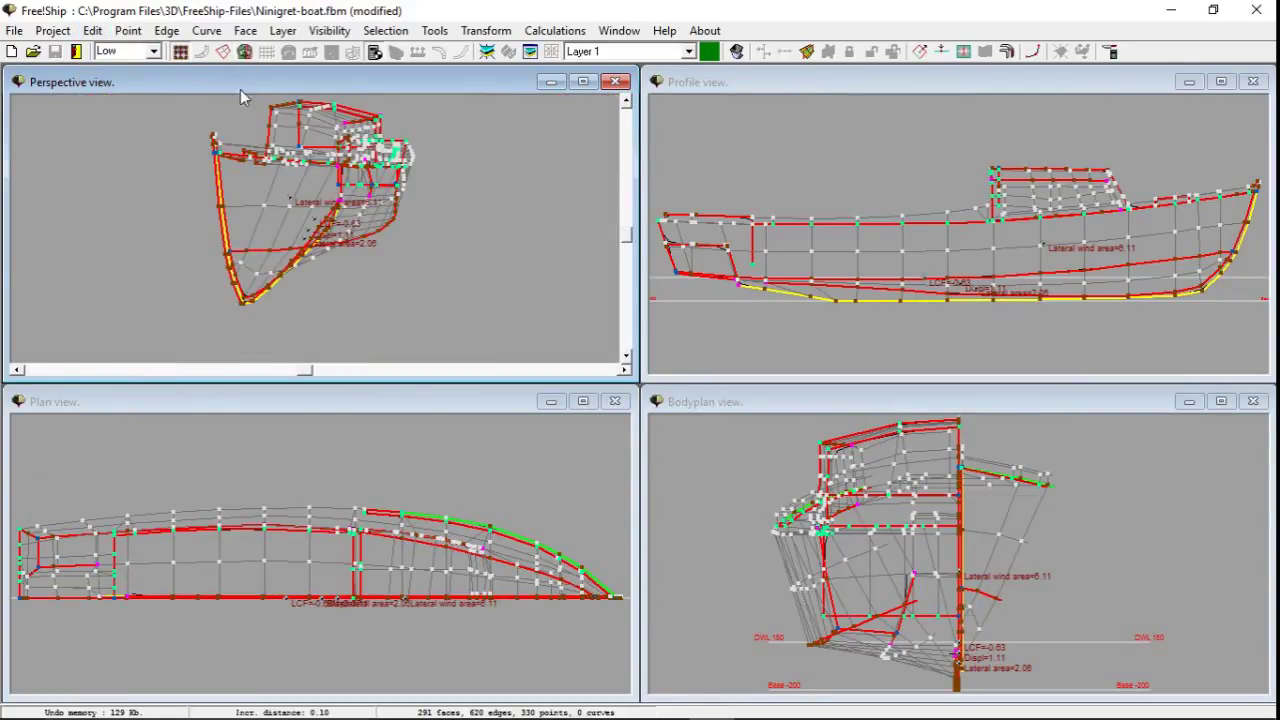
right_click_drag(361, 138, 305, 96)
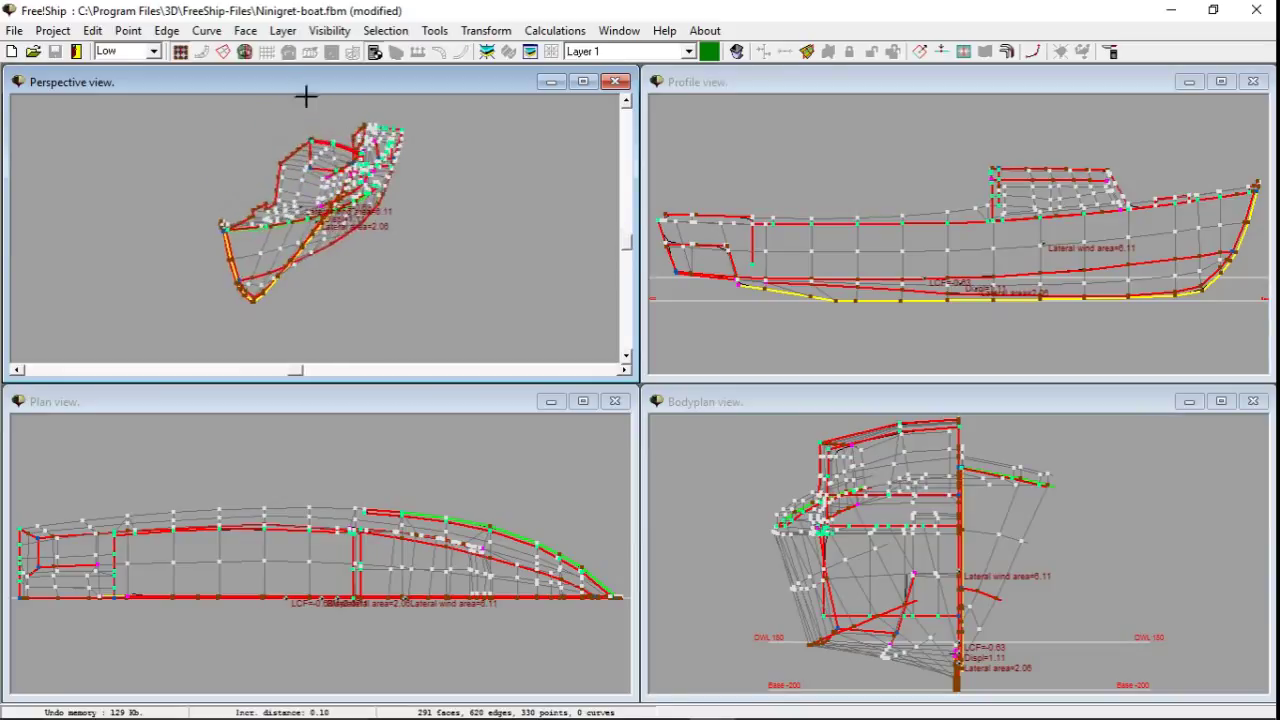
left_click(245, 52)
right_click(314, 123)
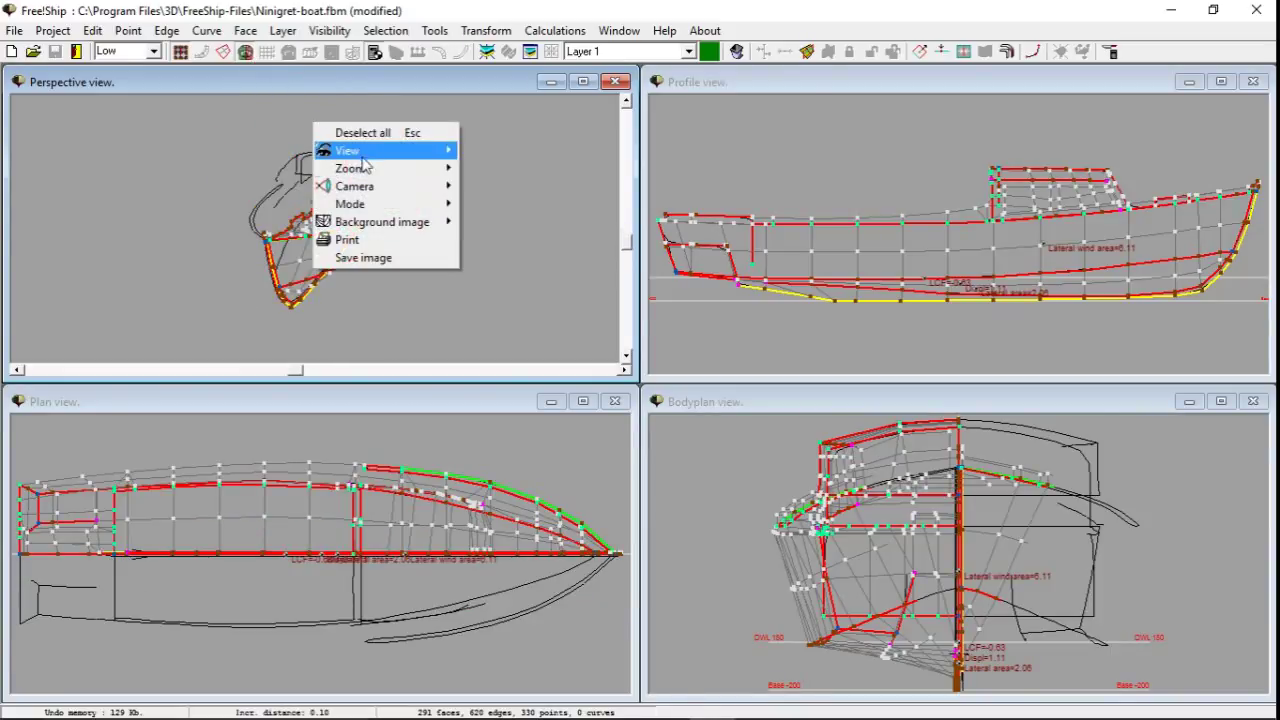
mouse_move(370, 204)
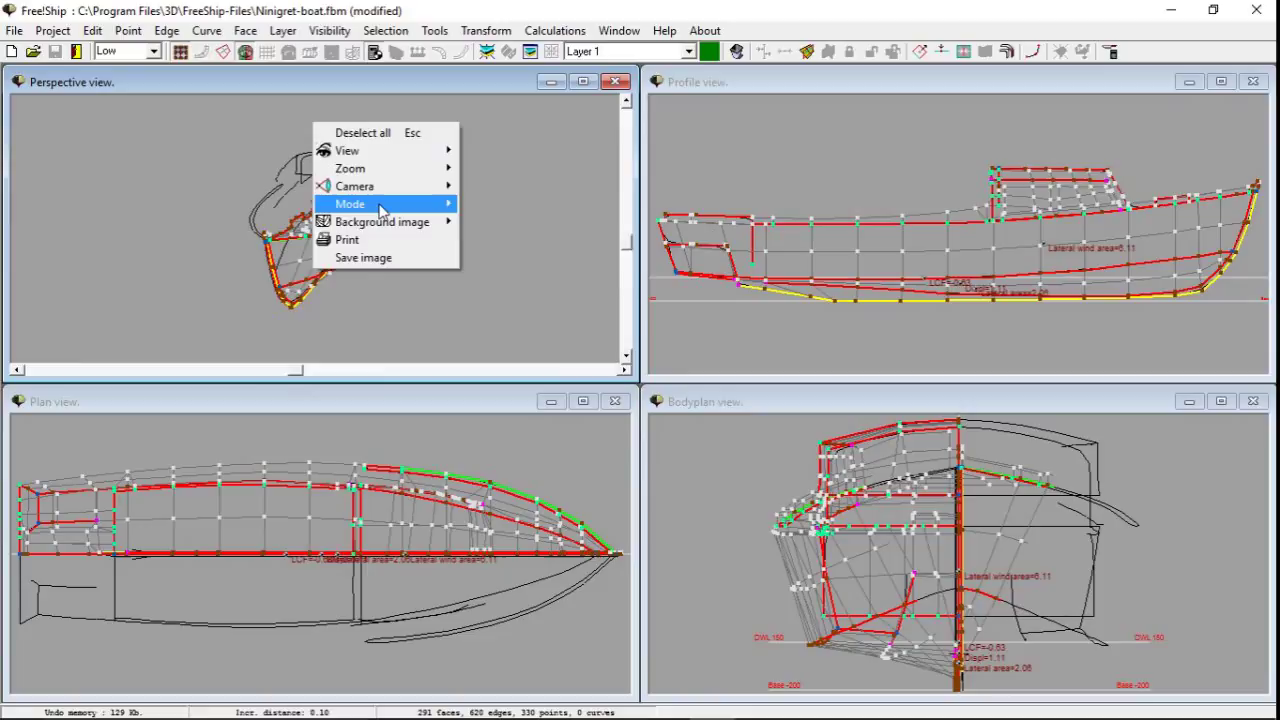
left_click(489, 224)
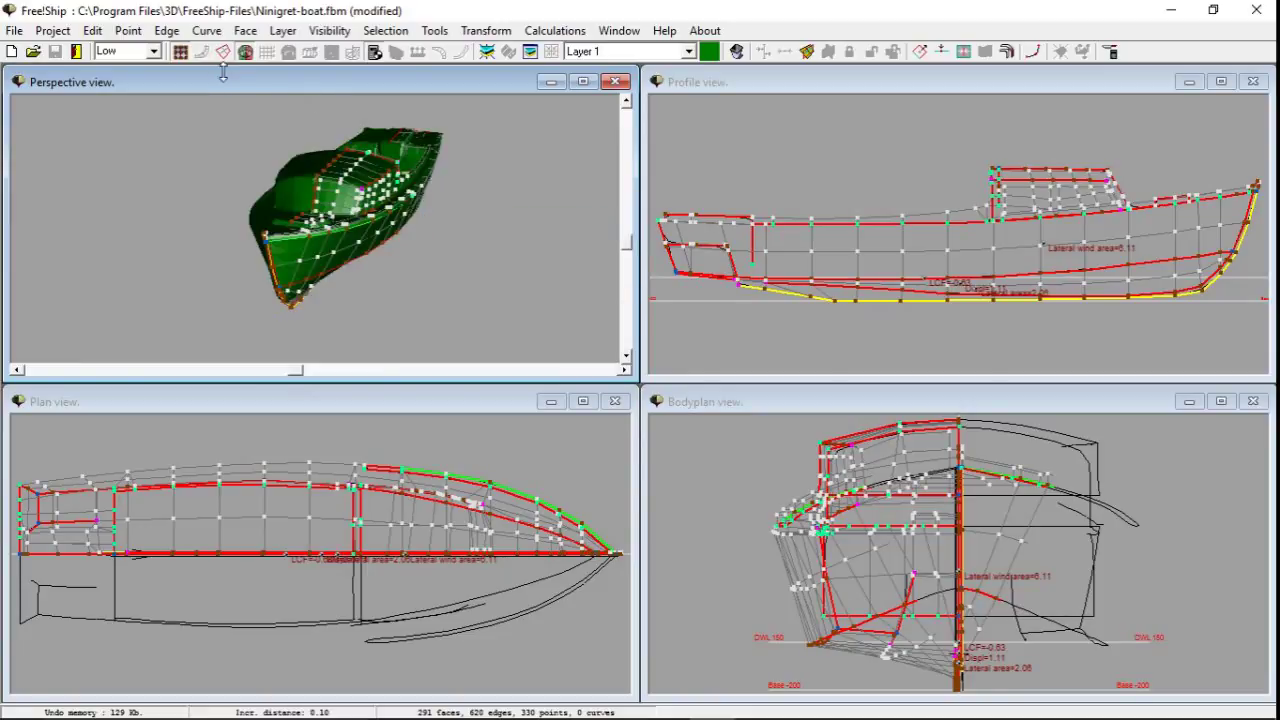
left_click(180, 52)
mouse_move(305, 98)
left_mouse_down()
mouse_move(237, 134)
mouse_move(287, 262)
mouse_move(240, 120)
mouse_move(255, 211)
mouse_move(137, 180)
mouse_move(159, 174)
left_mouse_up()
Open Ninigret-boat.fbm, answering the save-changes prompt
left_click(14, 30)
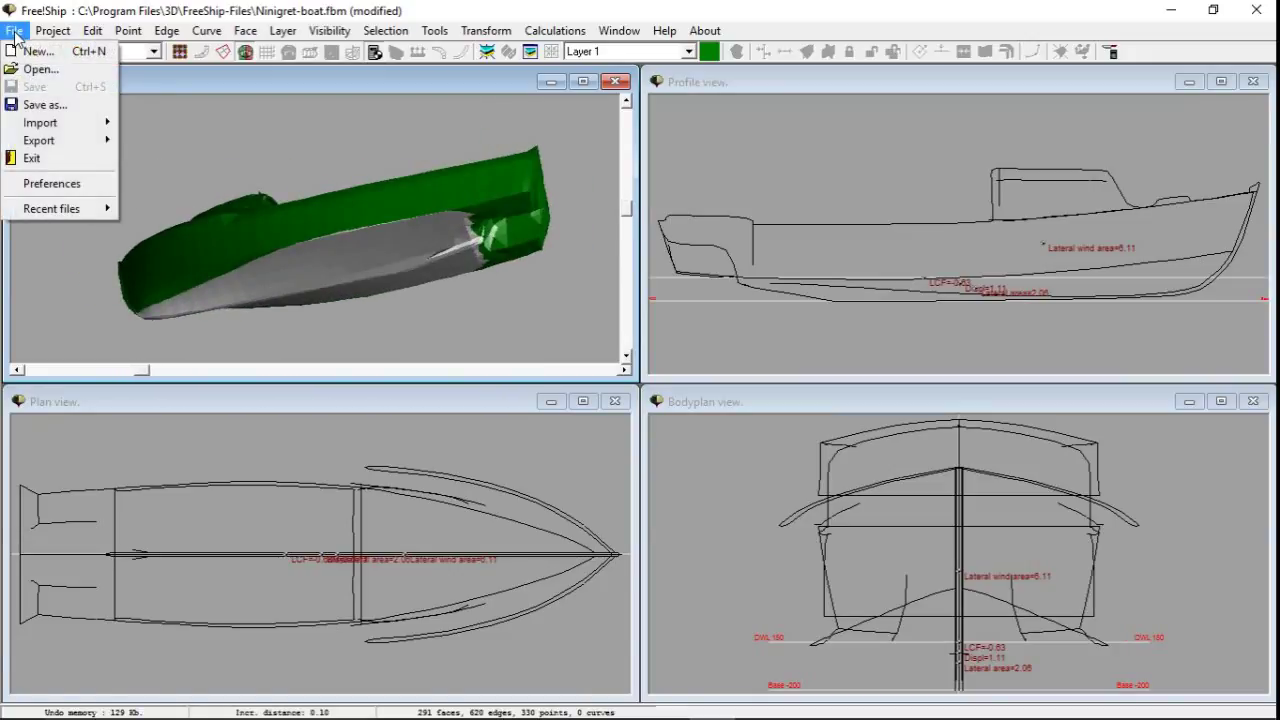
left_click(40, 76)
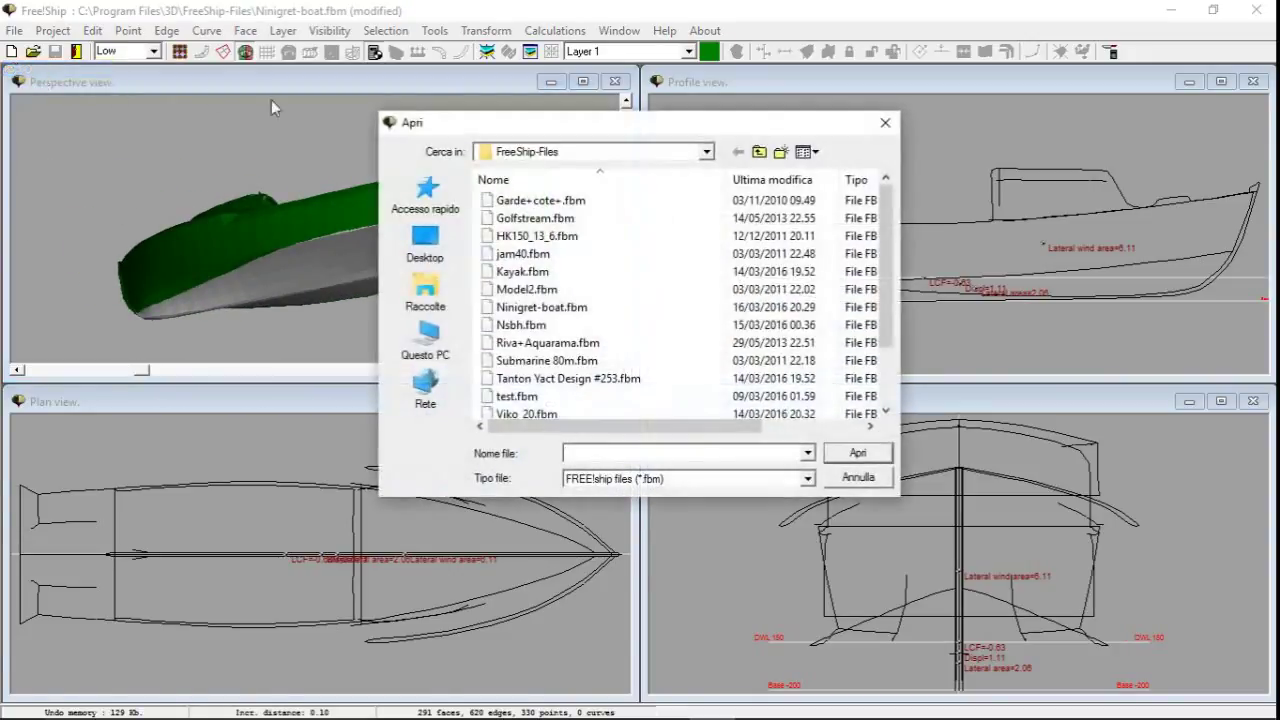
left_click(563, 309)
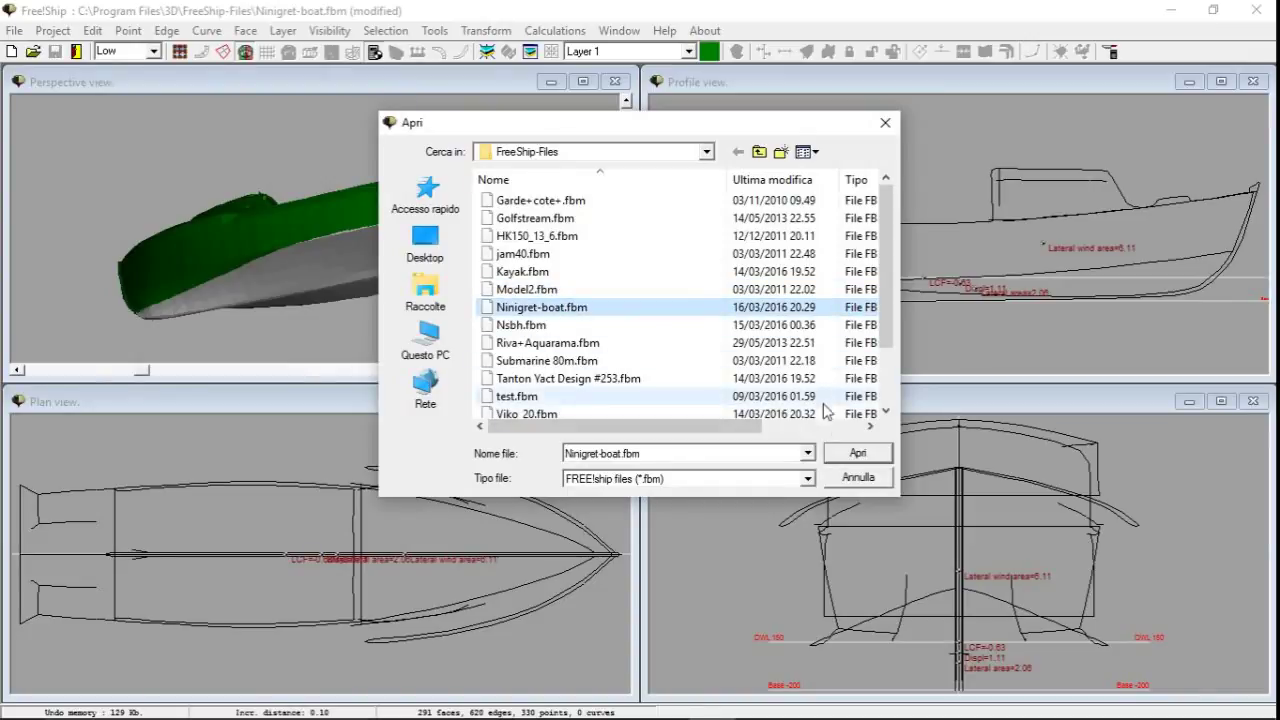
left_click(858, 452)
left_click(660, 398)
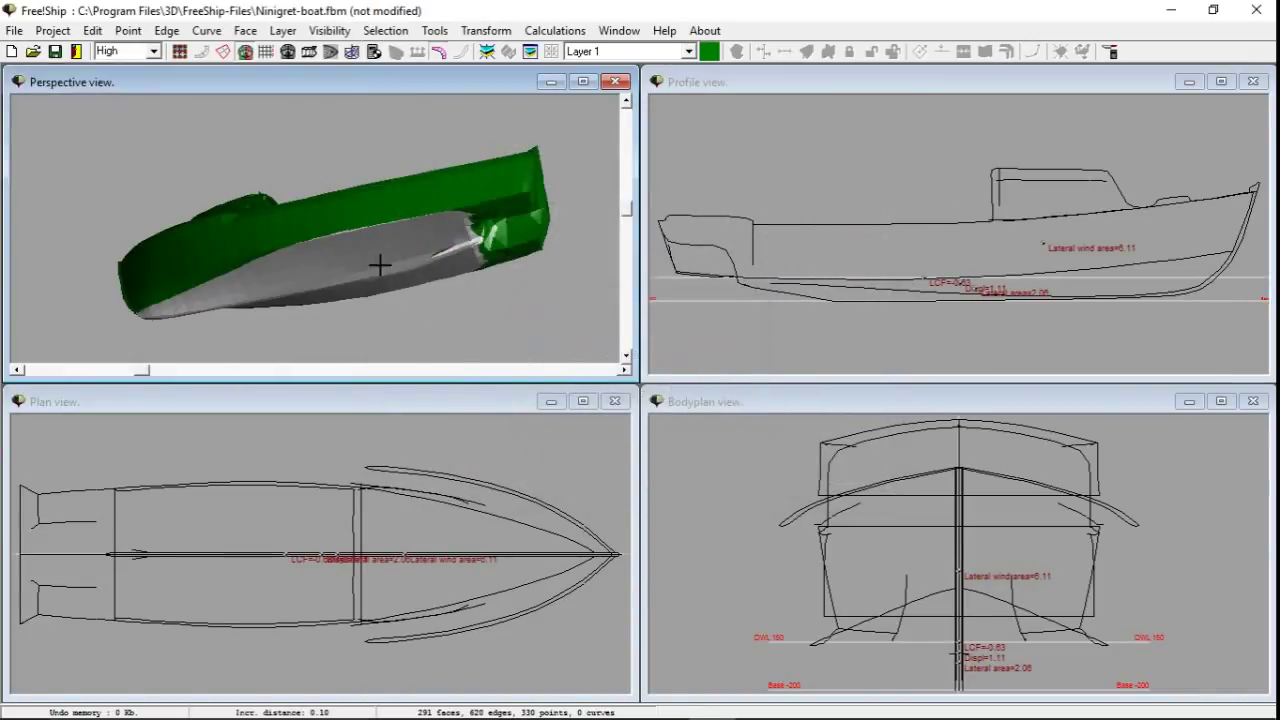
Orbit the maximized perspective view to a near side view, then restore the four tiled views
right_click_drag(374, 266, 395, 212)
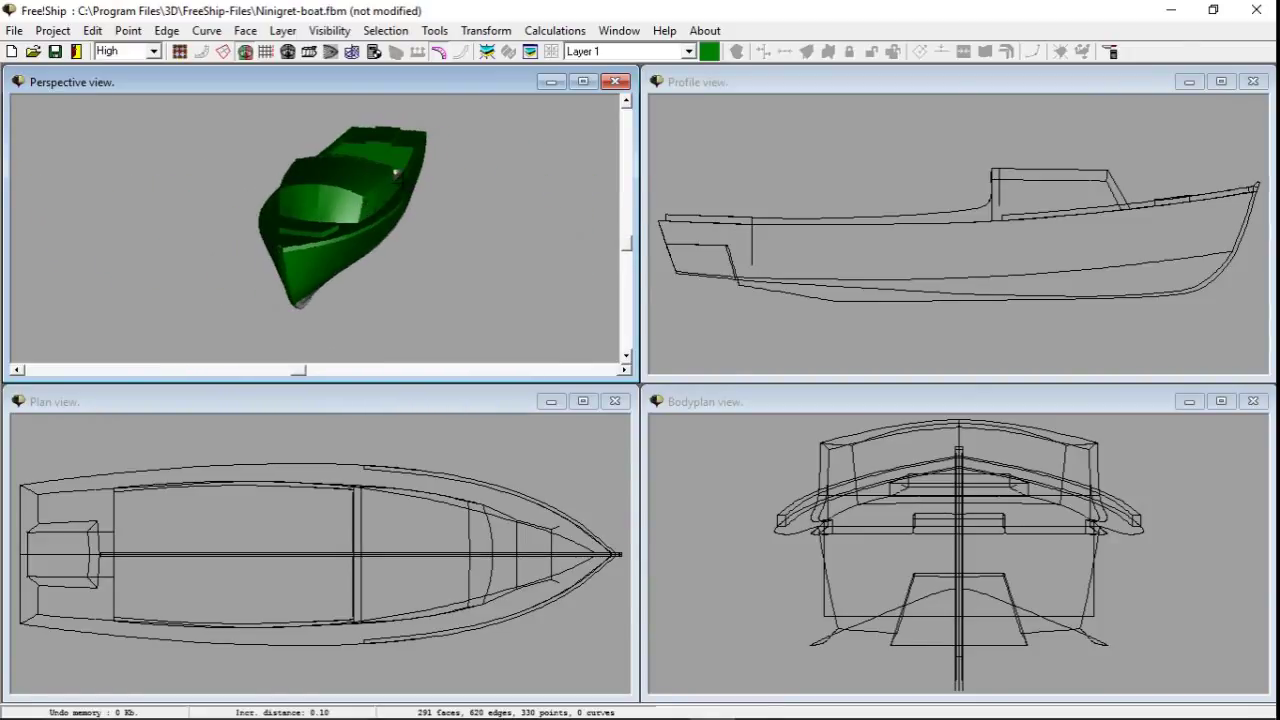
left_click(583, 81)
right_click_drag(879, 301, 625, 192)
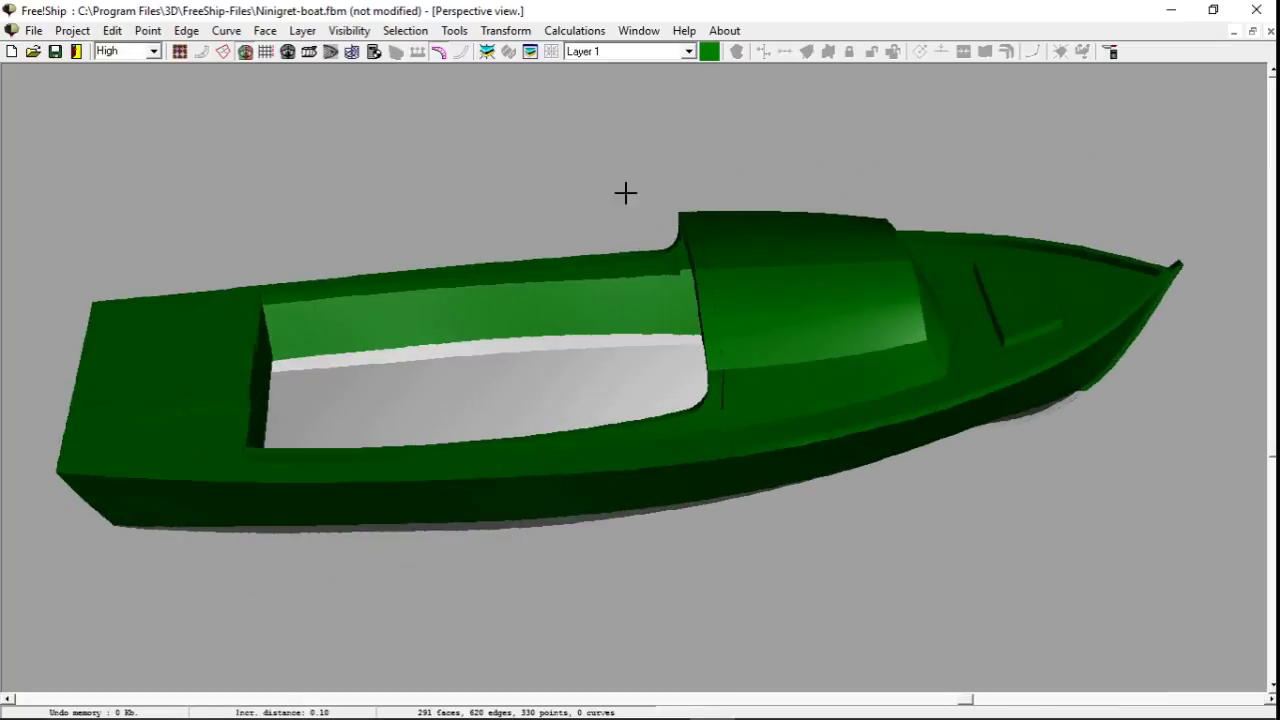
left_click(1254, 33)
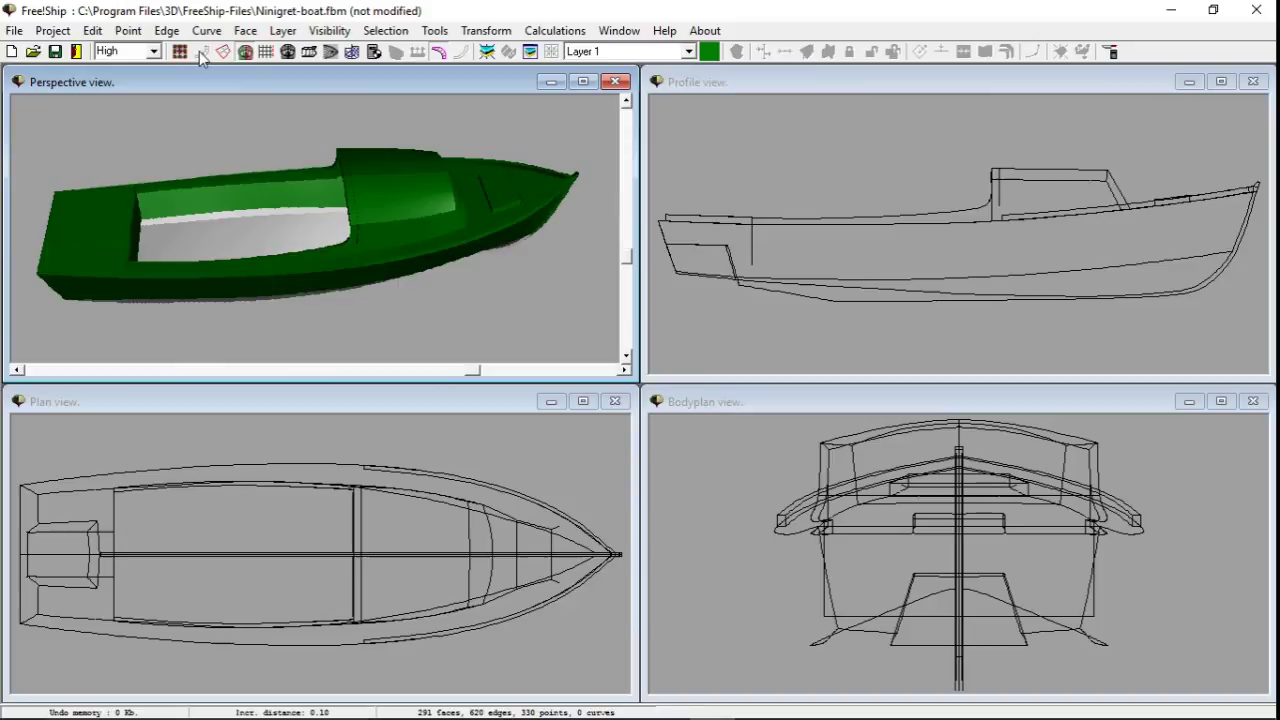
Show grid, stations, buttocks, waterlines, diagonals and hydrostatic curves, then run Design hydrostatics
left_click(266, 52)
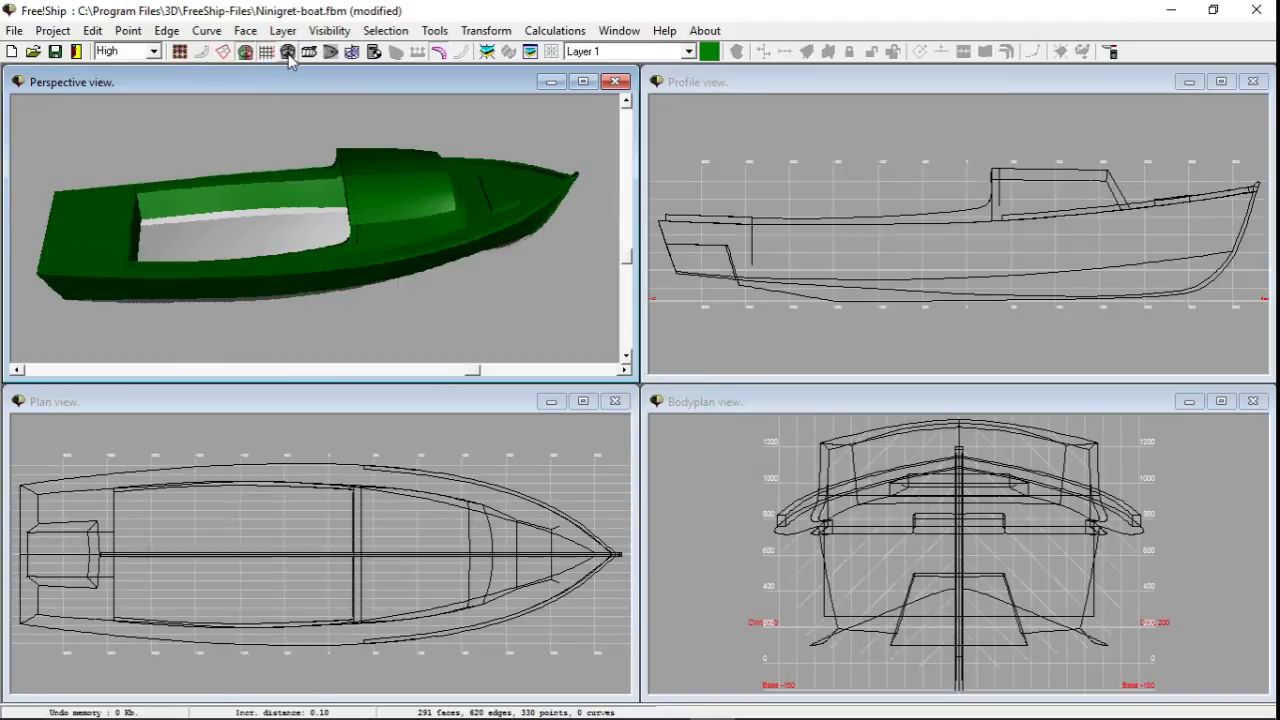
left_click(289, 54)
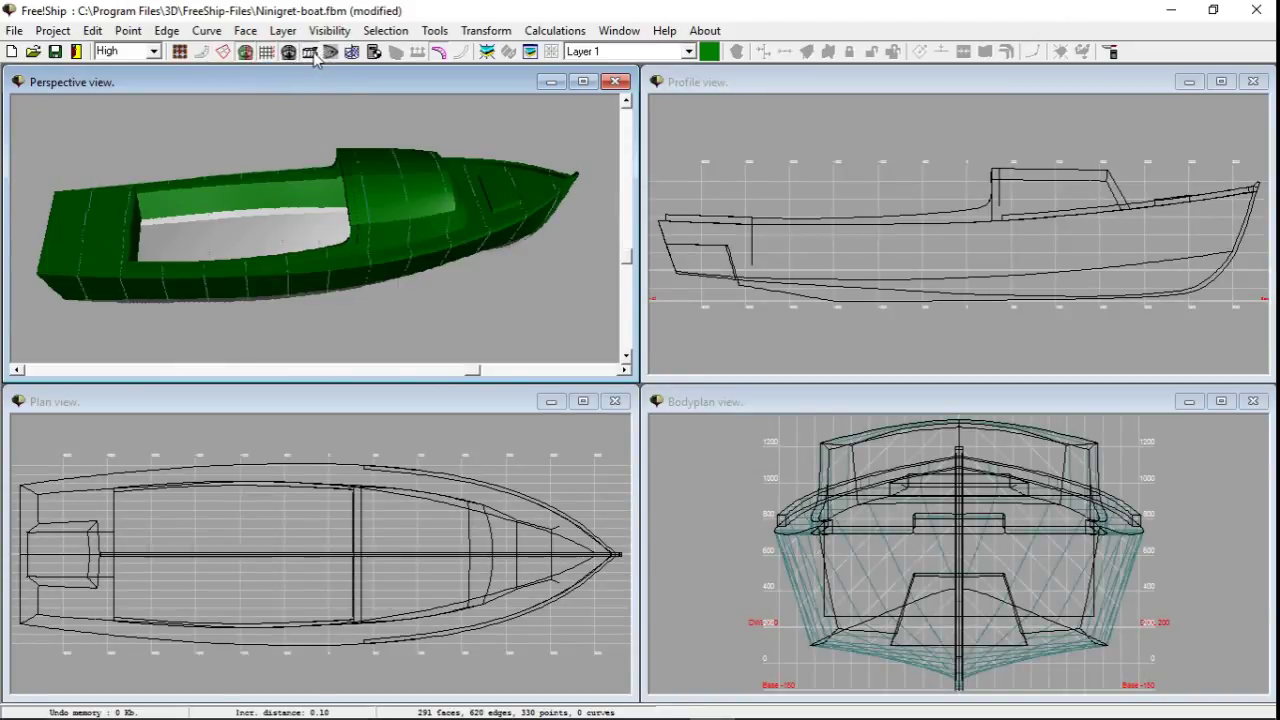
left_click(330, 52)
left_click(352, 52)
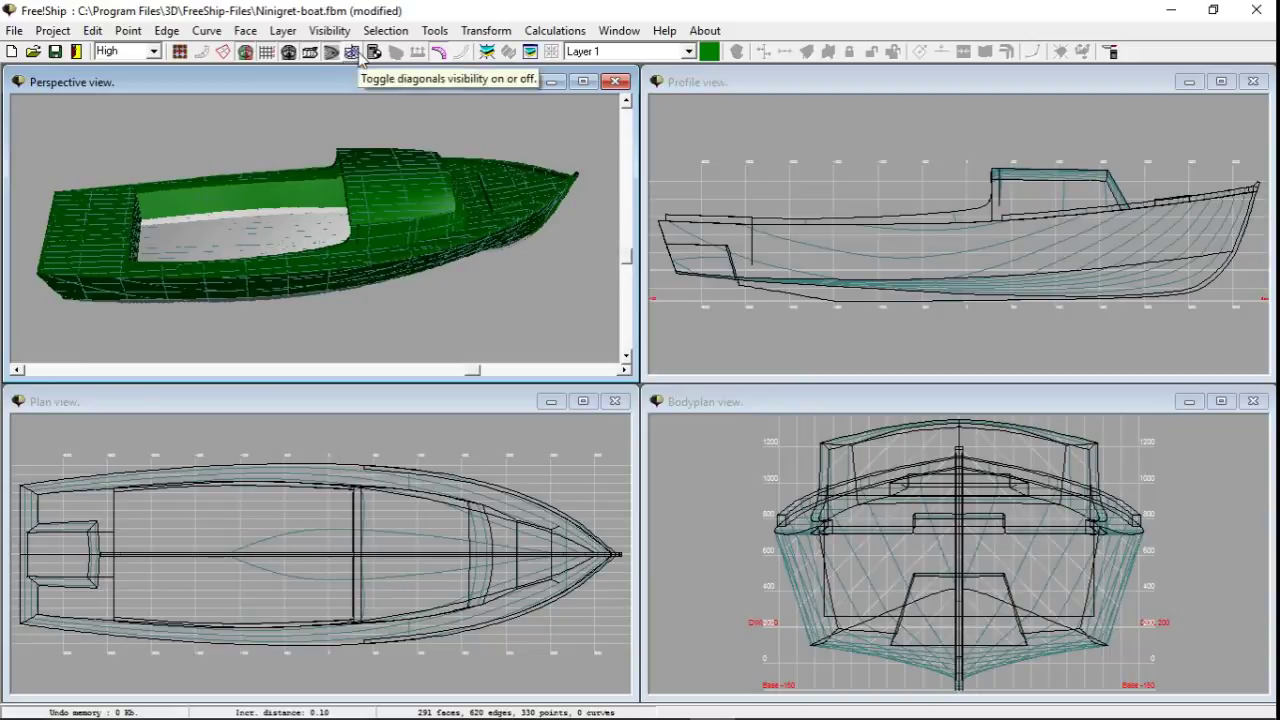
left_click(354, 53)
left_click(373, 53)
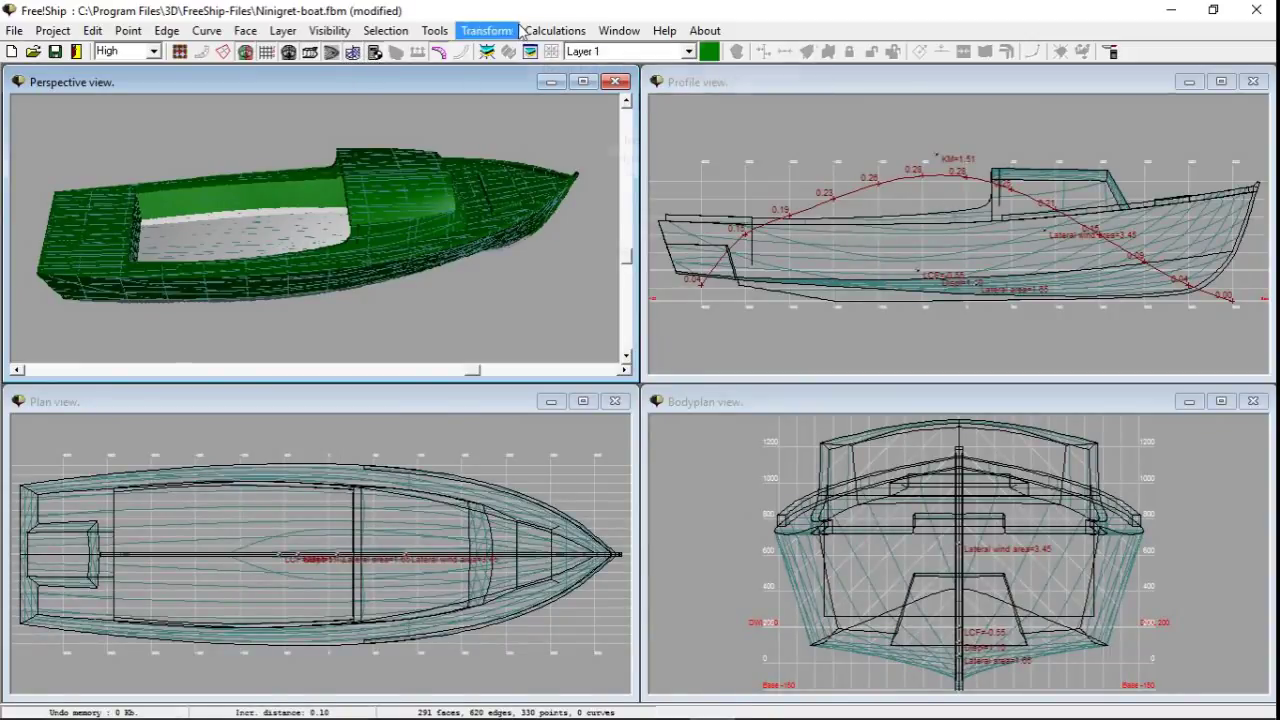
left_click(555, 30)
left_click(573, 77)
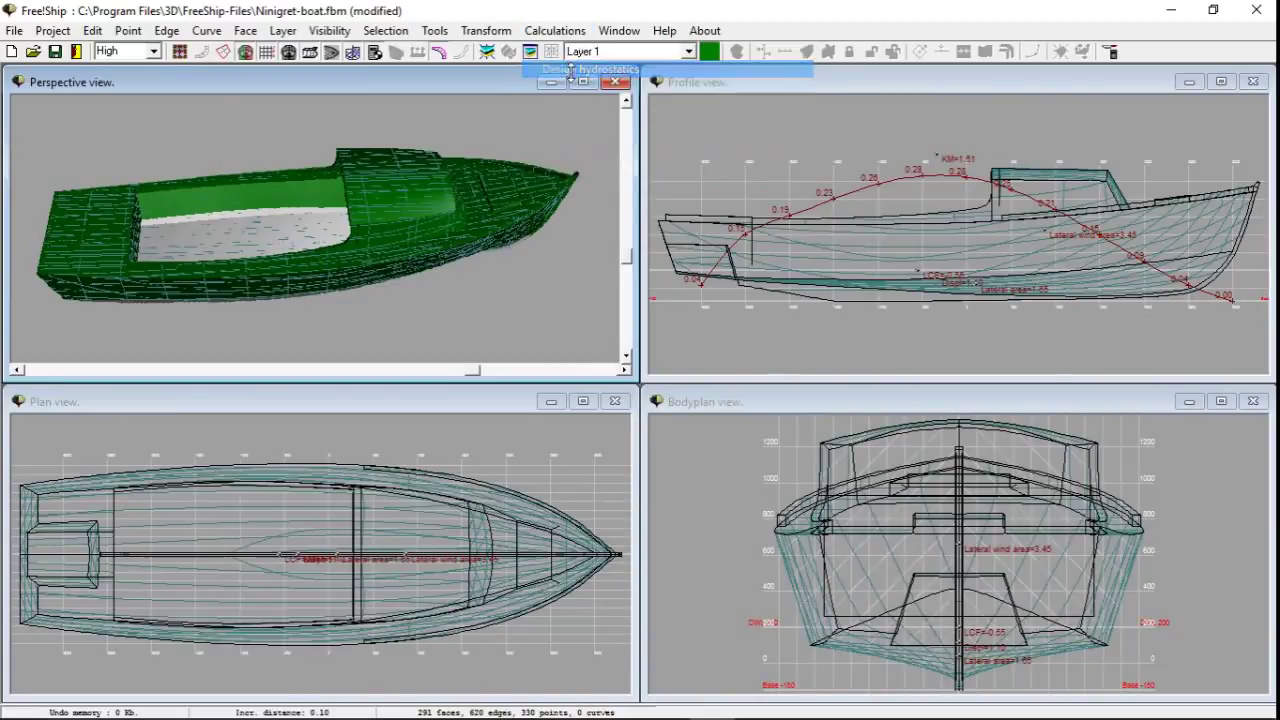